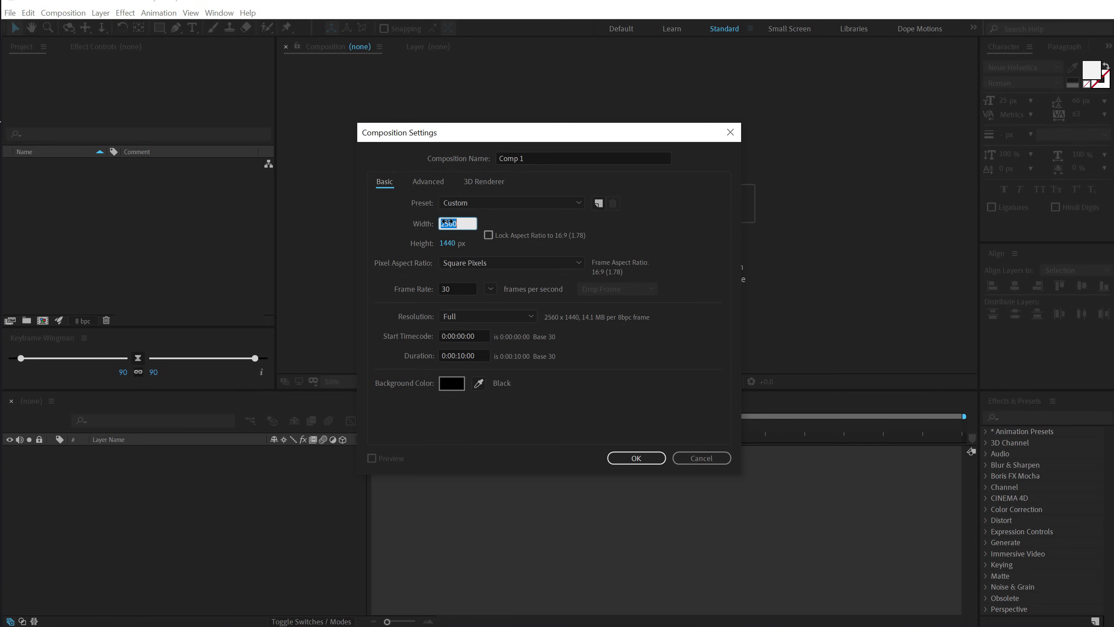
# Step: Create a new 1920 × 1080 px composition named Render
pyautogui.press('Tab')
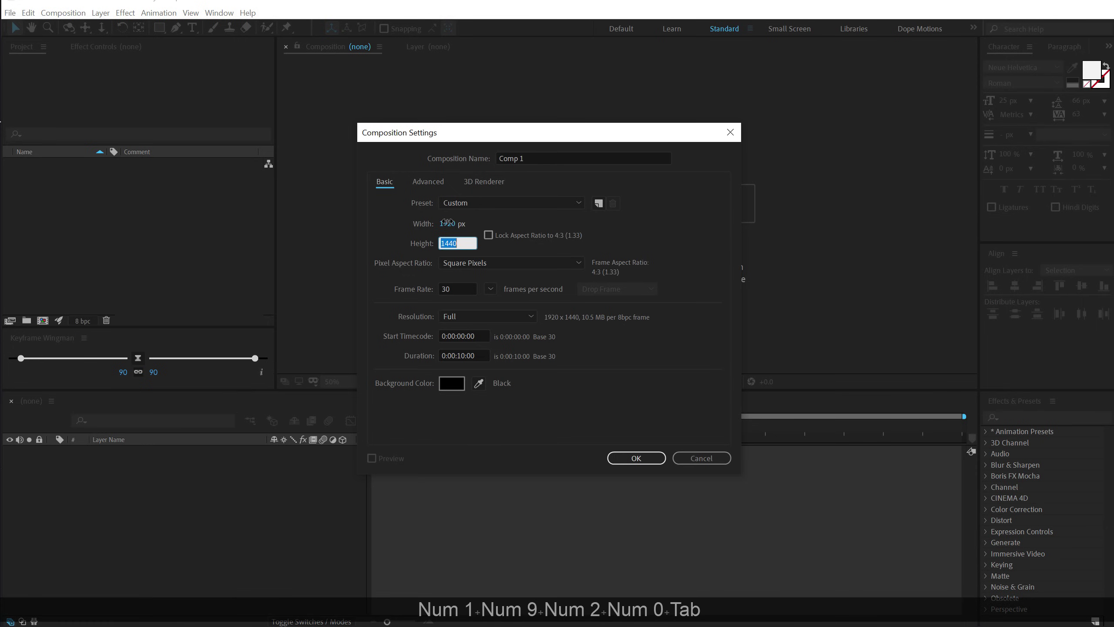
pyautogui.write('1080')
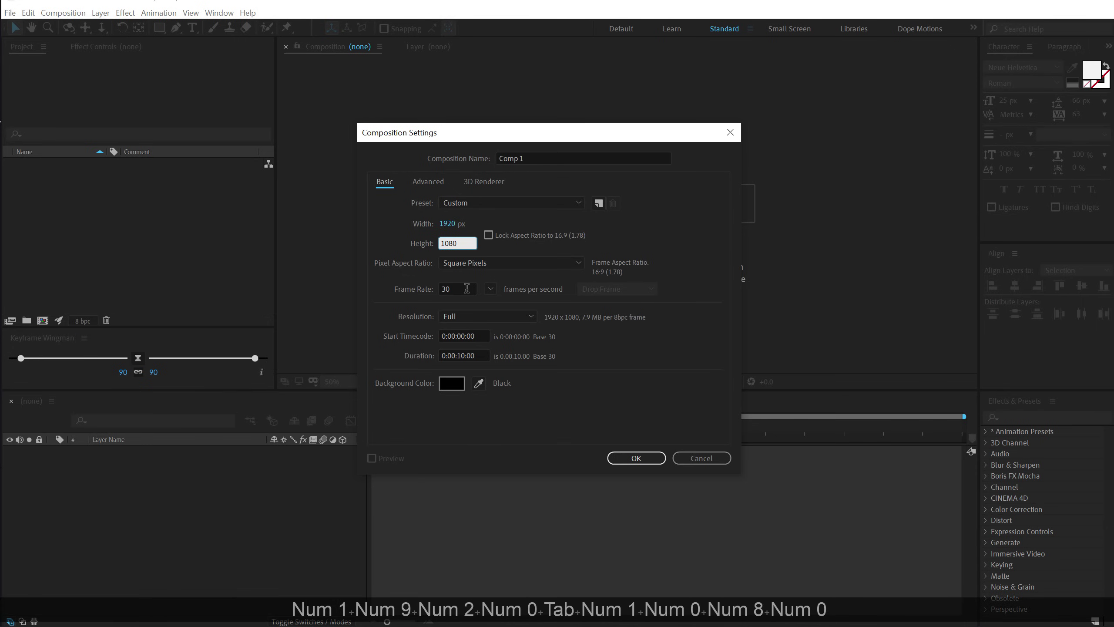
pyautogui.click(540, 156)
pyautogui.write('Rendeer')
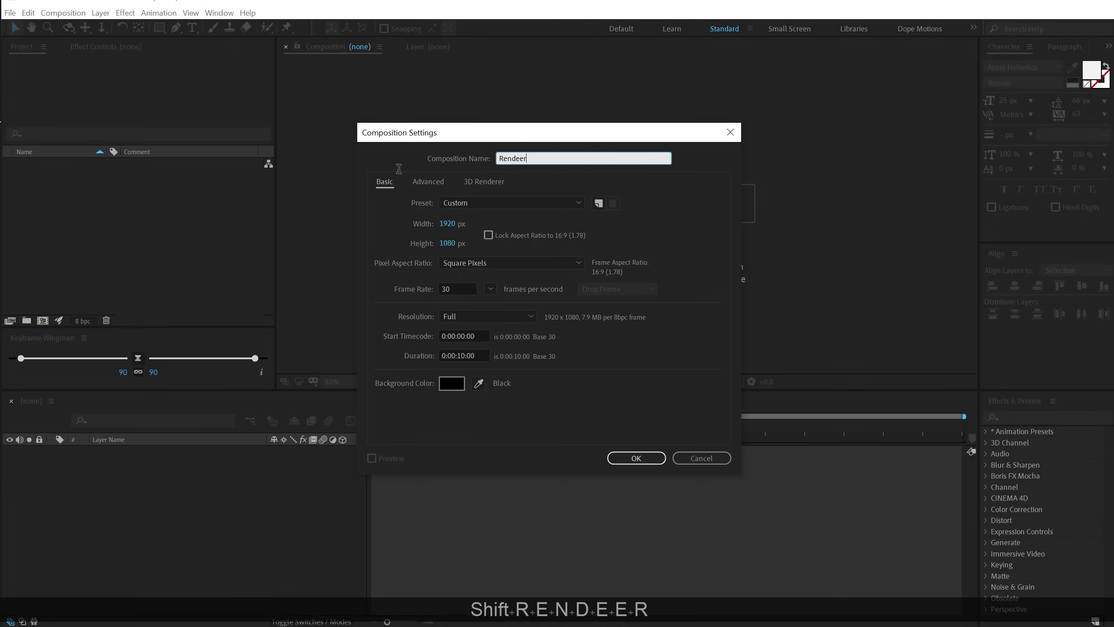
pyautogui.press('BackSpace')
pyautogui.press('BackSpace')
pyautogui.write('r')
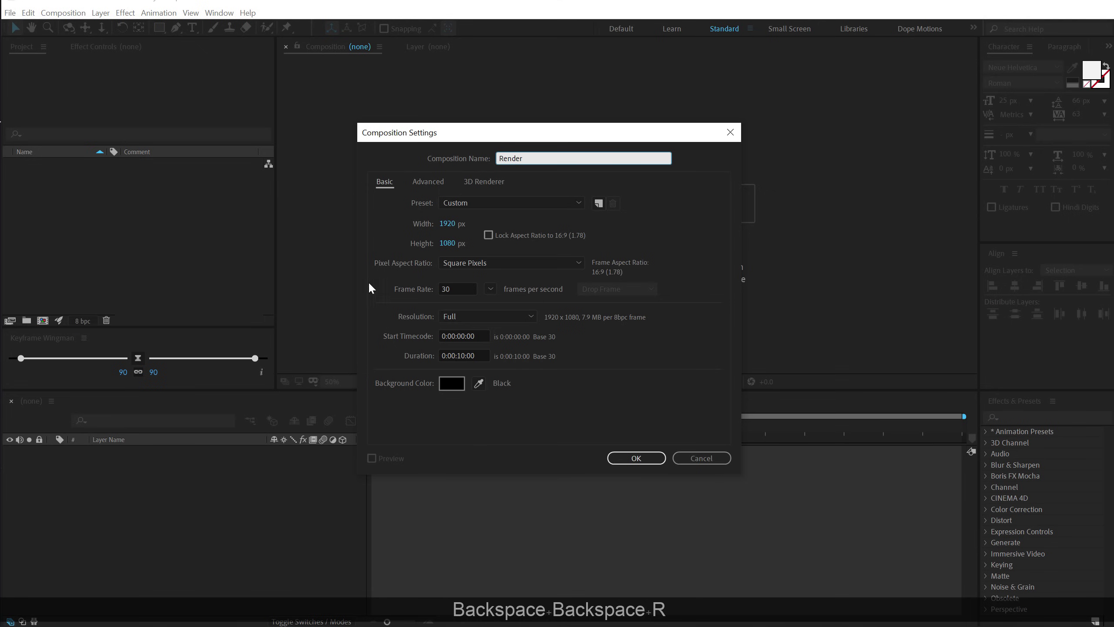
pyautogui.click(636, 457)
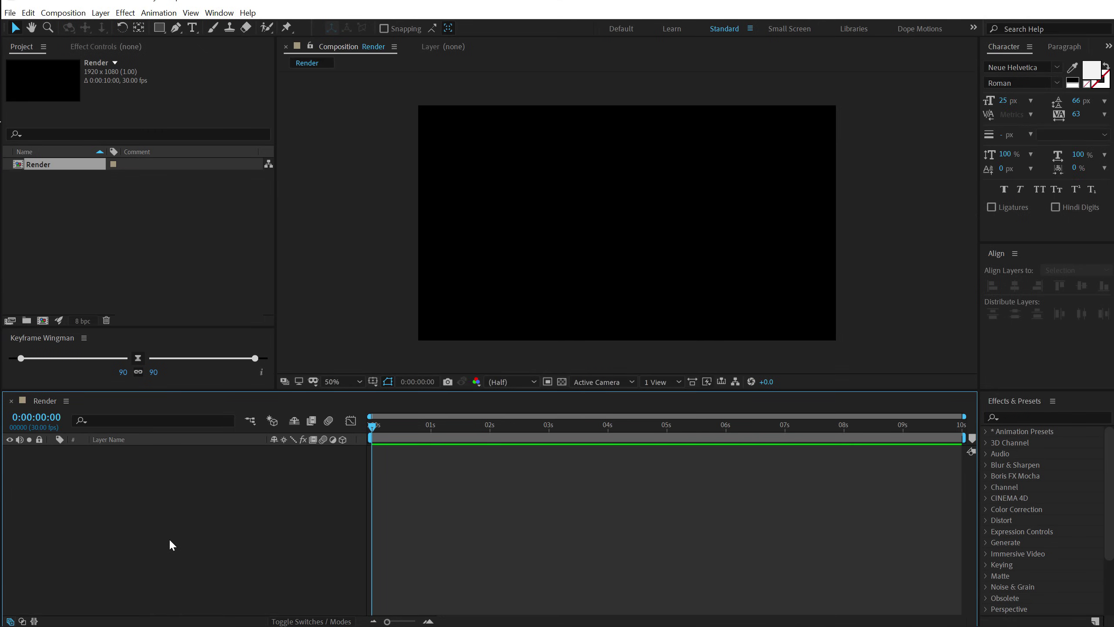
# Step: Add a composition-sized solid named BG in very dark purple (15101C)
pyautogui.hotkey('ctrl', 'y')
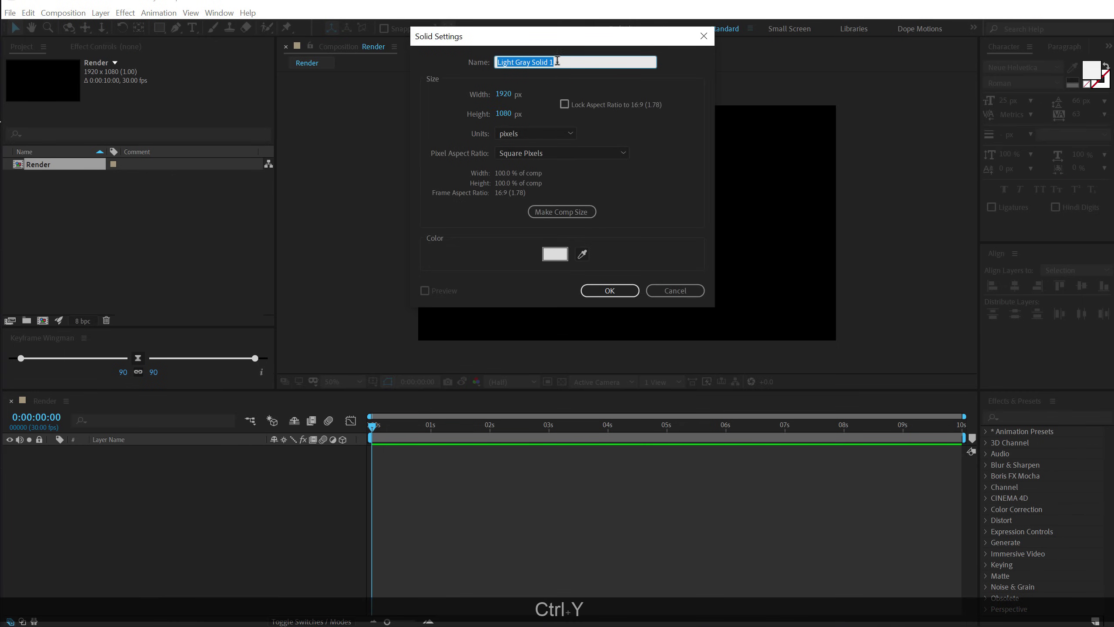
pyautogui.moveTo(544, 39); pyautogui.dragTo(543, 111)
pyautogui.write('BG')
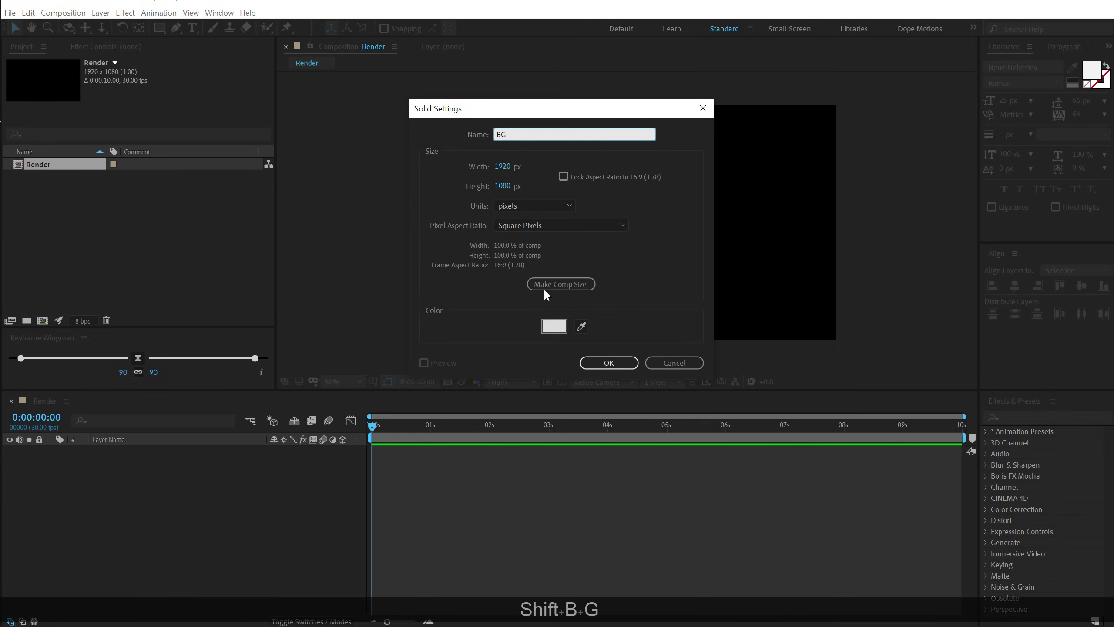
pyautogui.click(554, 325)
pyautogui.click(304, 165)
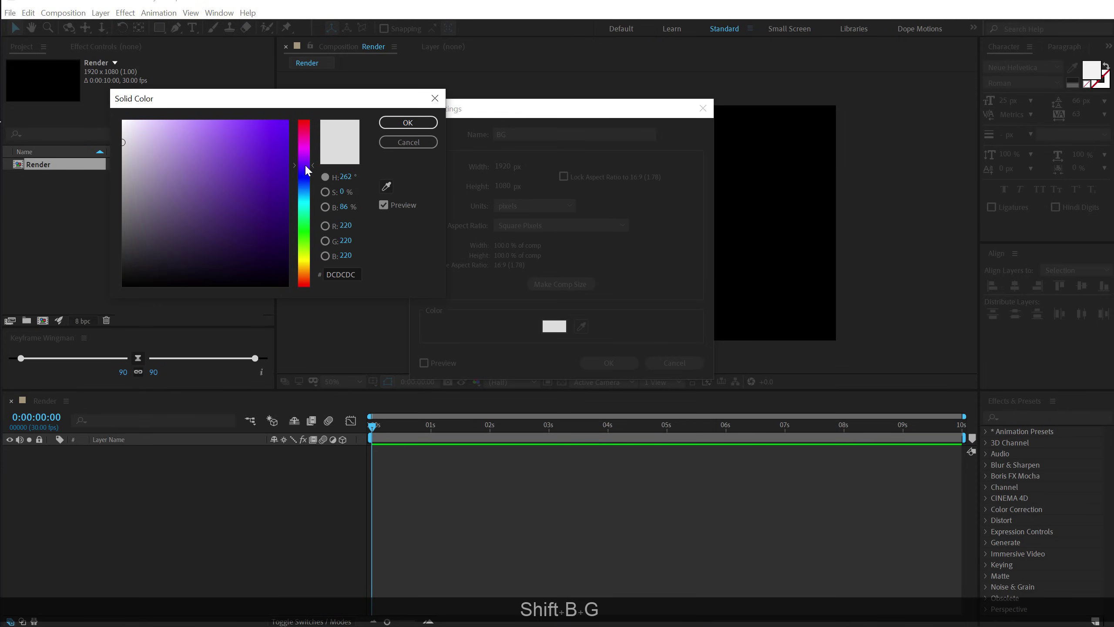
pyautogui.moveTo(230, 235); pyautogui.dragTo(192, 267)
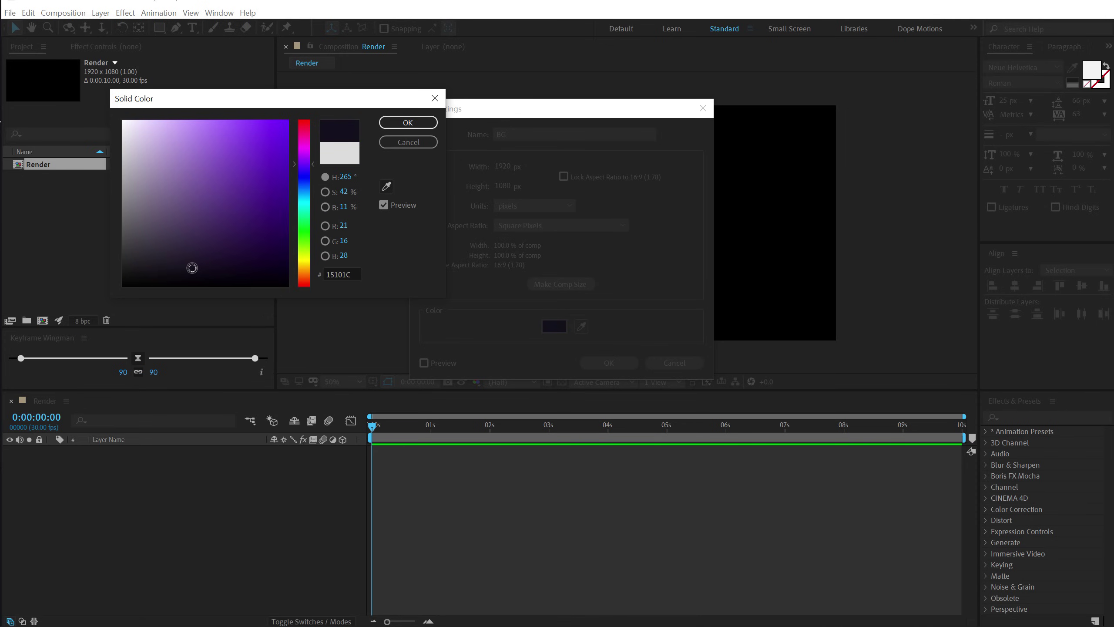
pyautogui.click(408, 123)
pyautogui.click(608, 365)
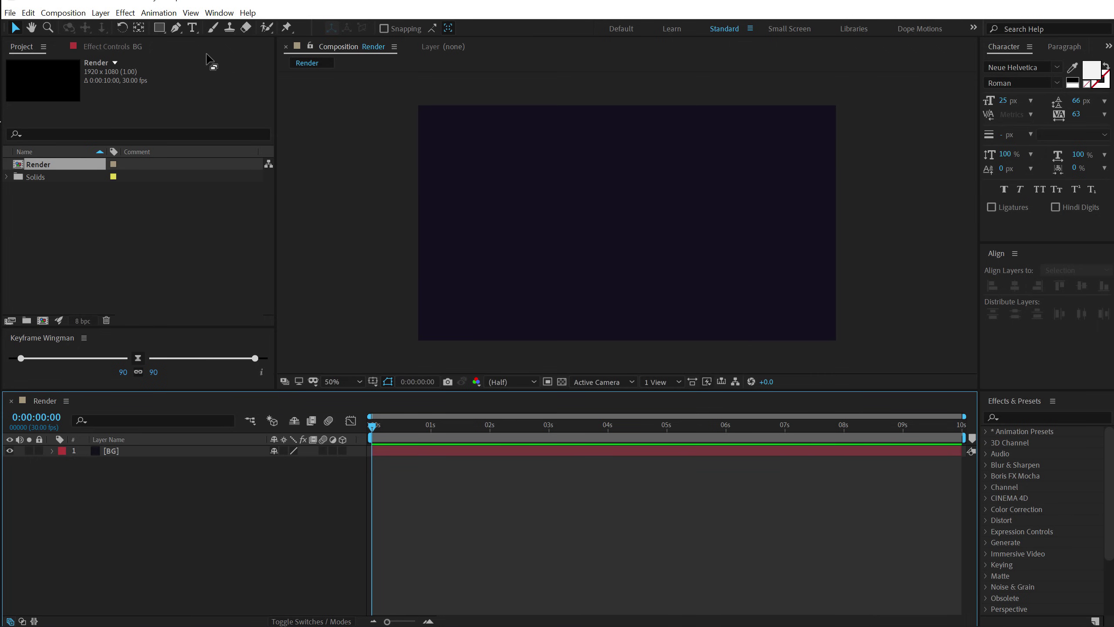
# Step: Add a text layer reading "think" in Barlow Bold at 230 px
pyautogui.click(192, 27)
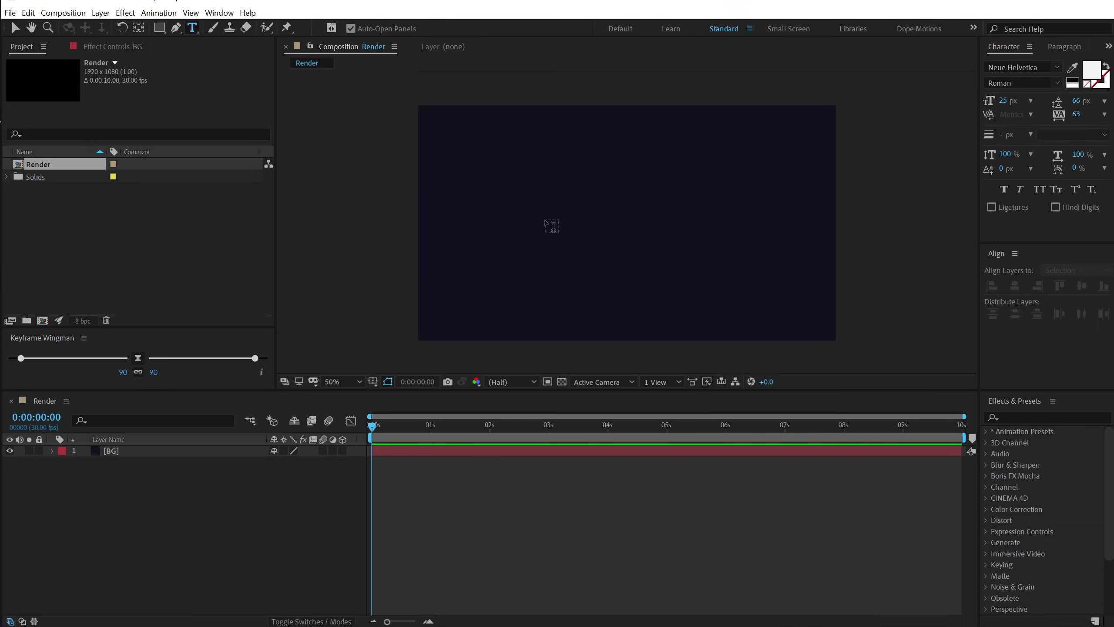
pyautogui.click(546, 222)
pyautogui.moveTo(1010, 106); pyautogui.dragTo(1075, 67)
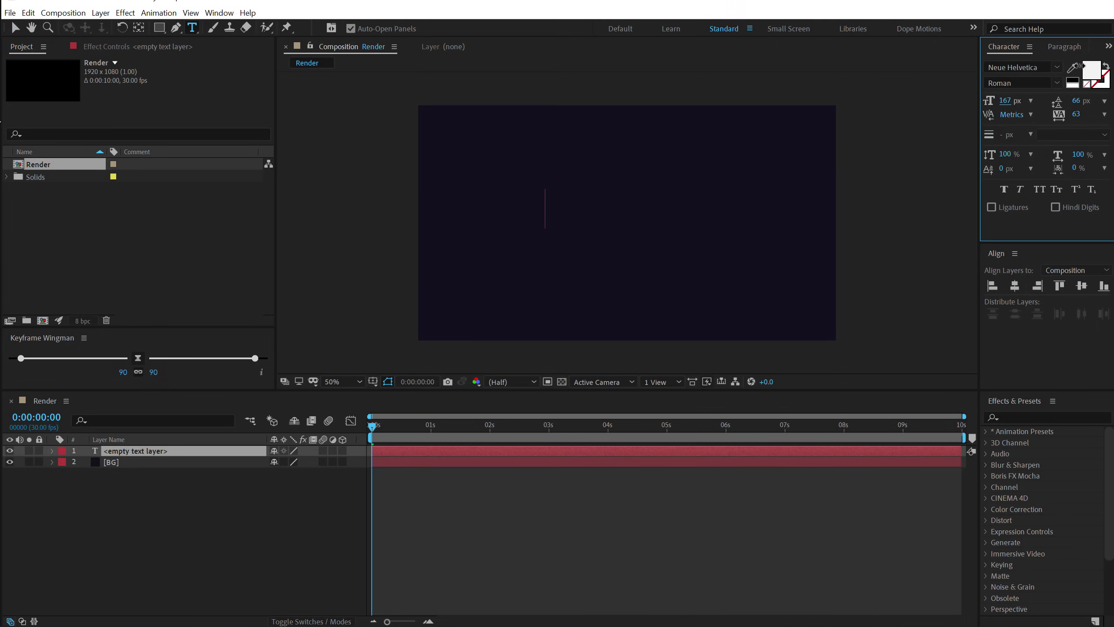
pyautogui.click(1043, 66)
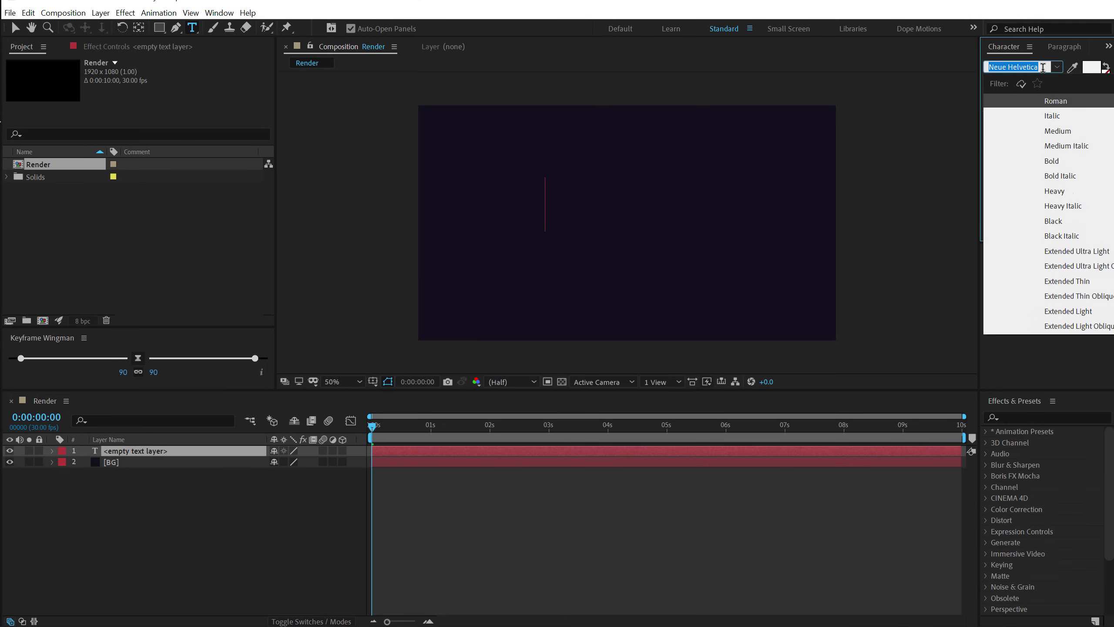
pyautogui.write('barlow')
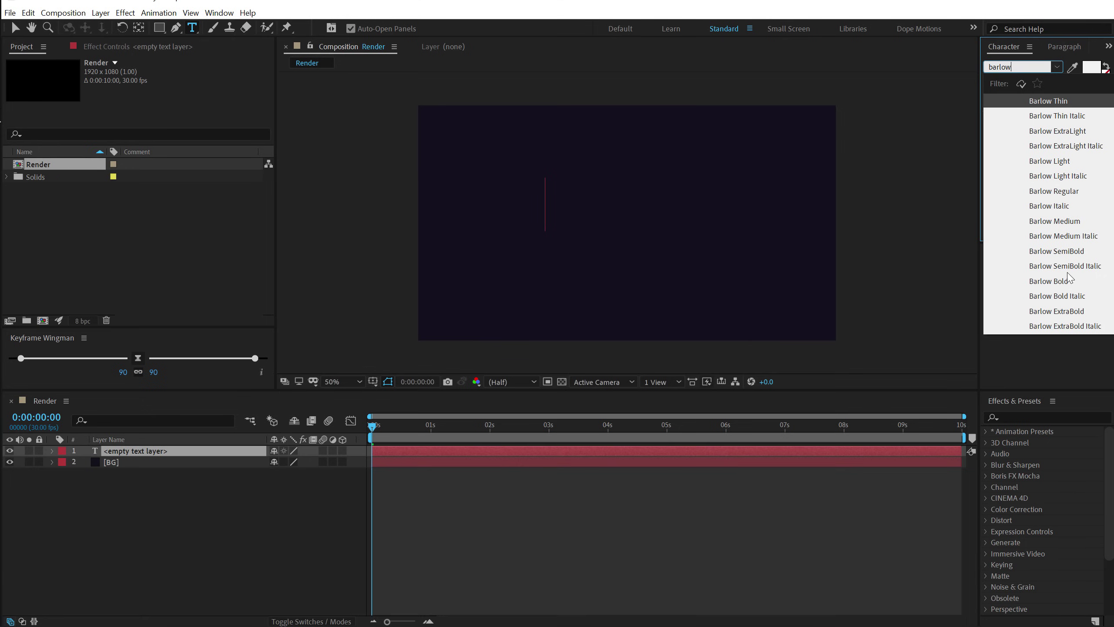
pyautogui.click(1049, 281)
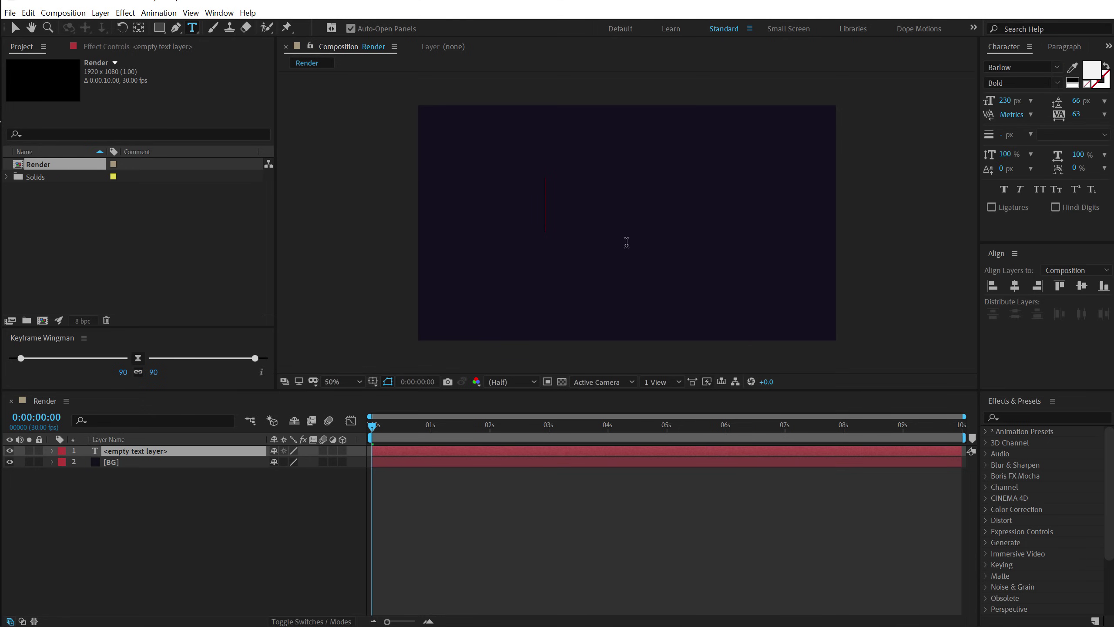
pyautogui.click(545, 205)
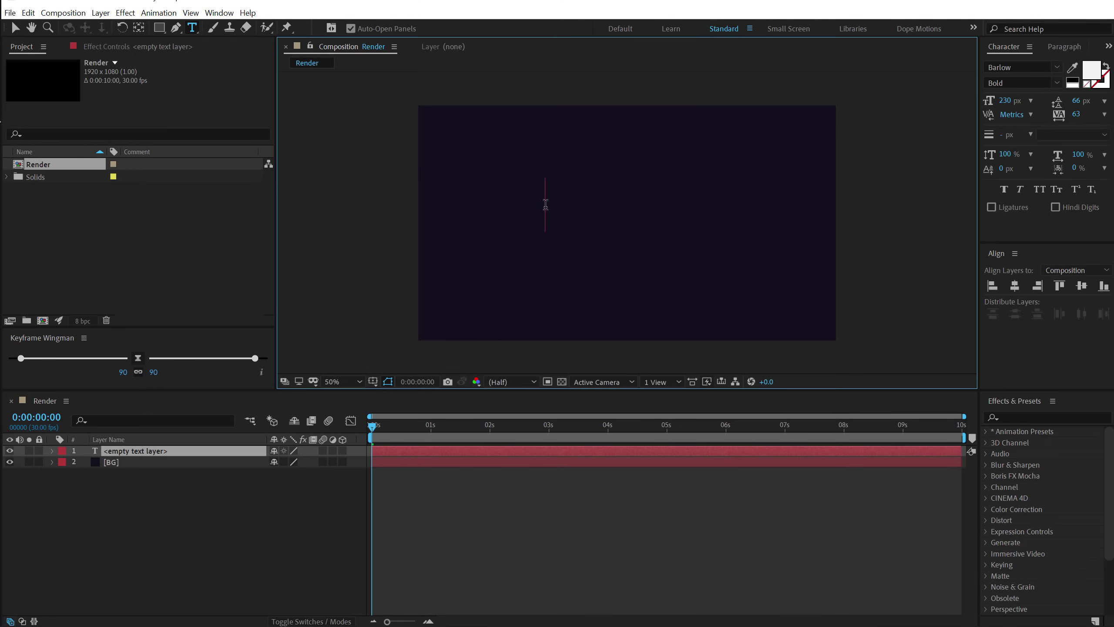
pyautogui.write('think')
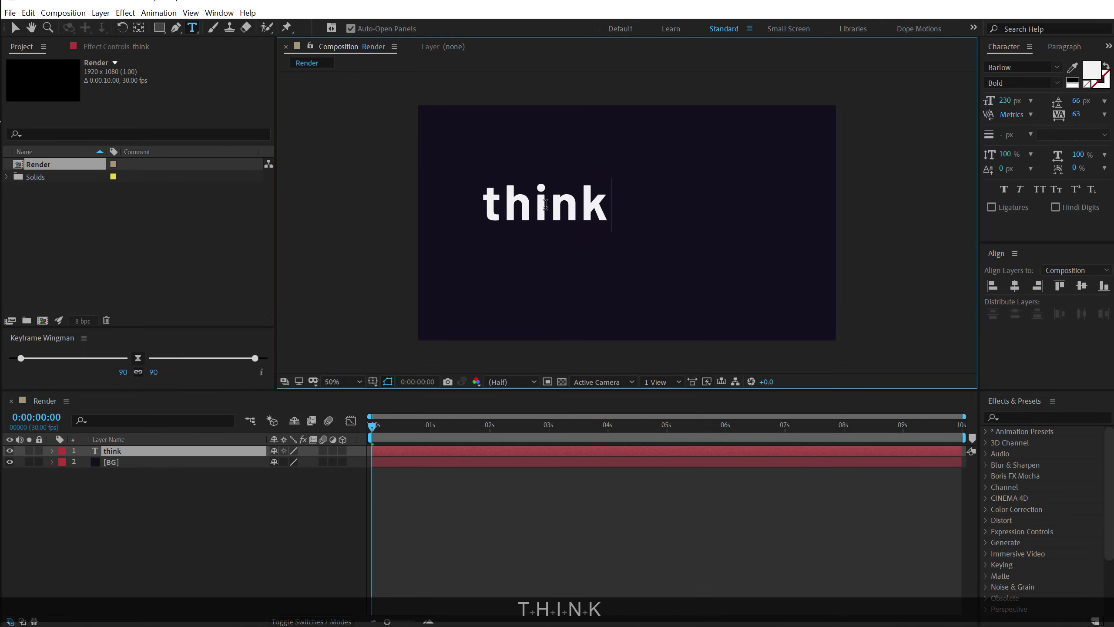
pyautogui.press('Escape')
# Step: Apply All Caps to the think text and centre it horizontally and vertically in the composition
pyautogui.click(1039, 190)
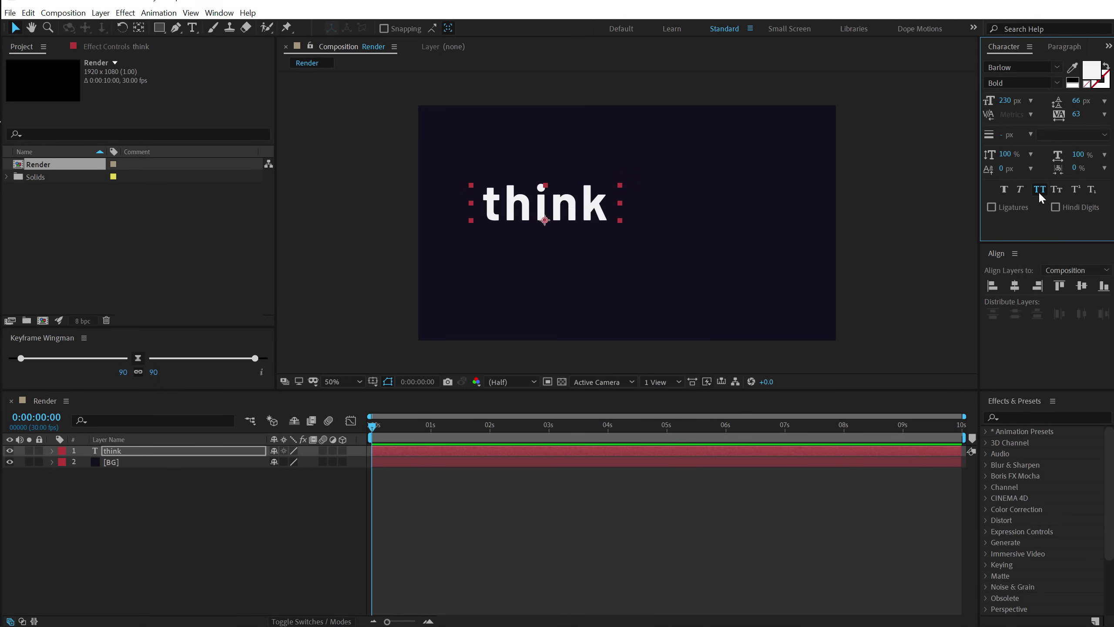
pyautogui.click(1014, 285)
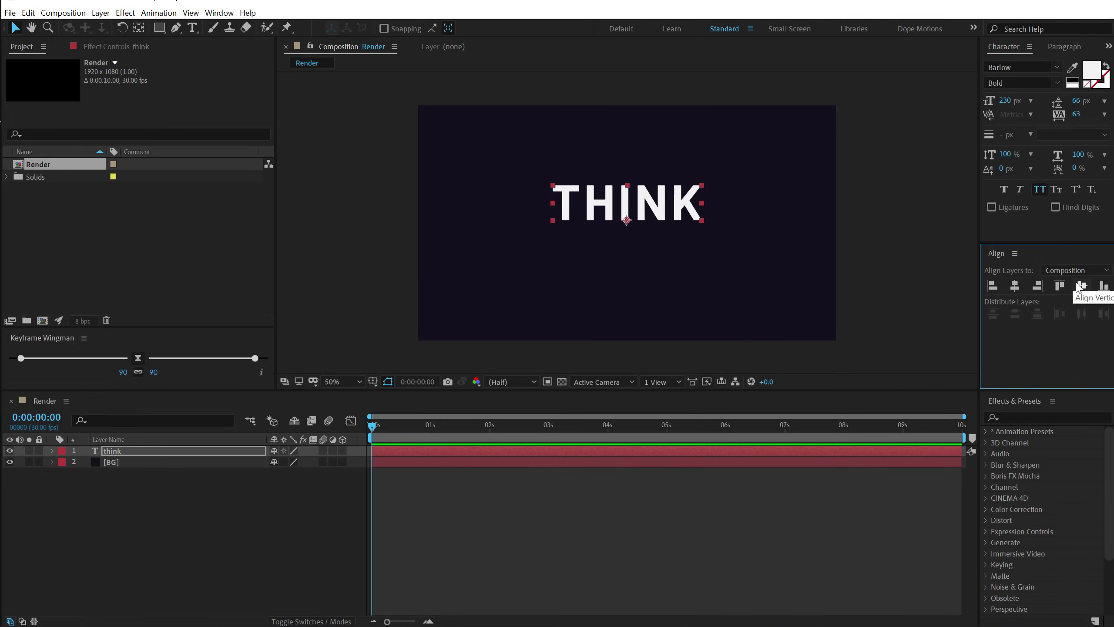
pyautogui.click(1082, 286)
# Step: Set the think text's tracking to 0 and its font style to ExtraBold
pyautogui.click(1076, 115)
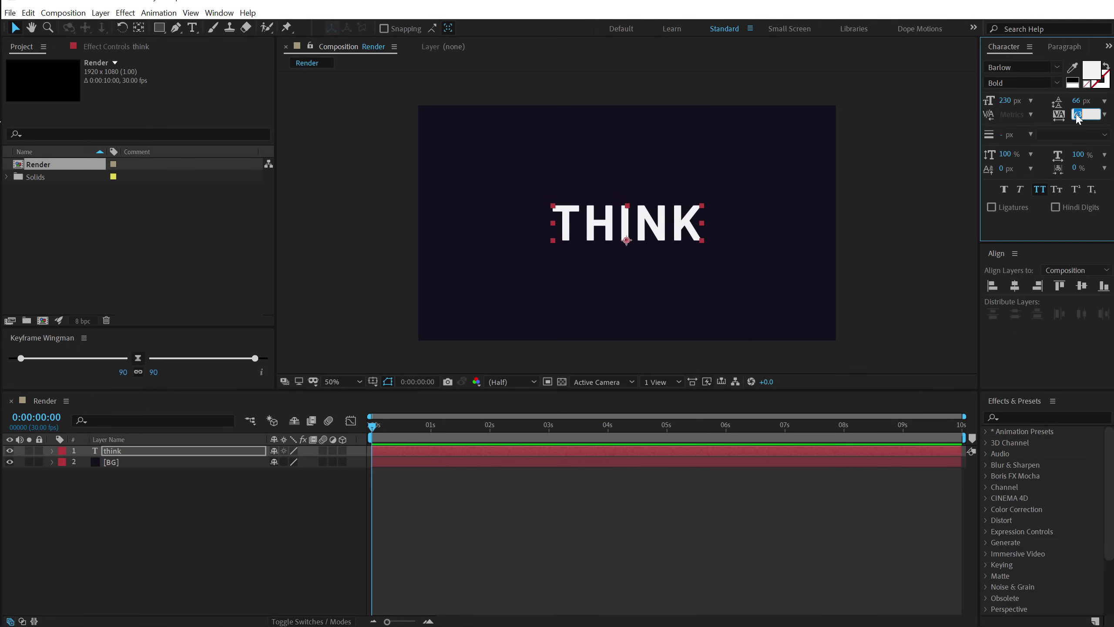
pyautogui.write('0')
pyautogui.press('KP_Enter')
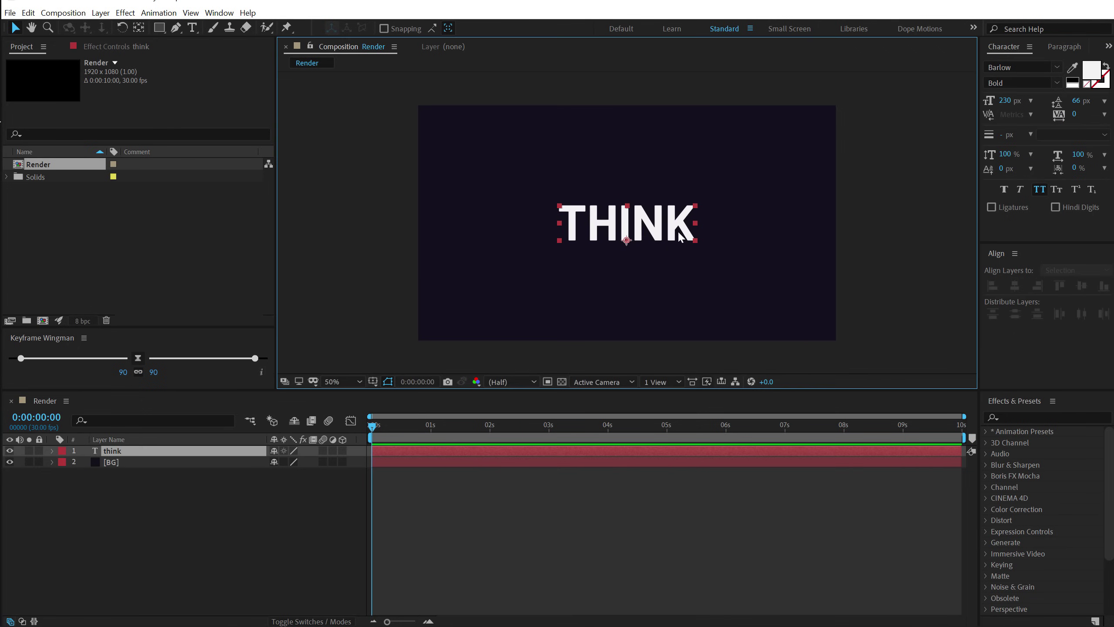
pyautogui.click(1057, 84)
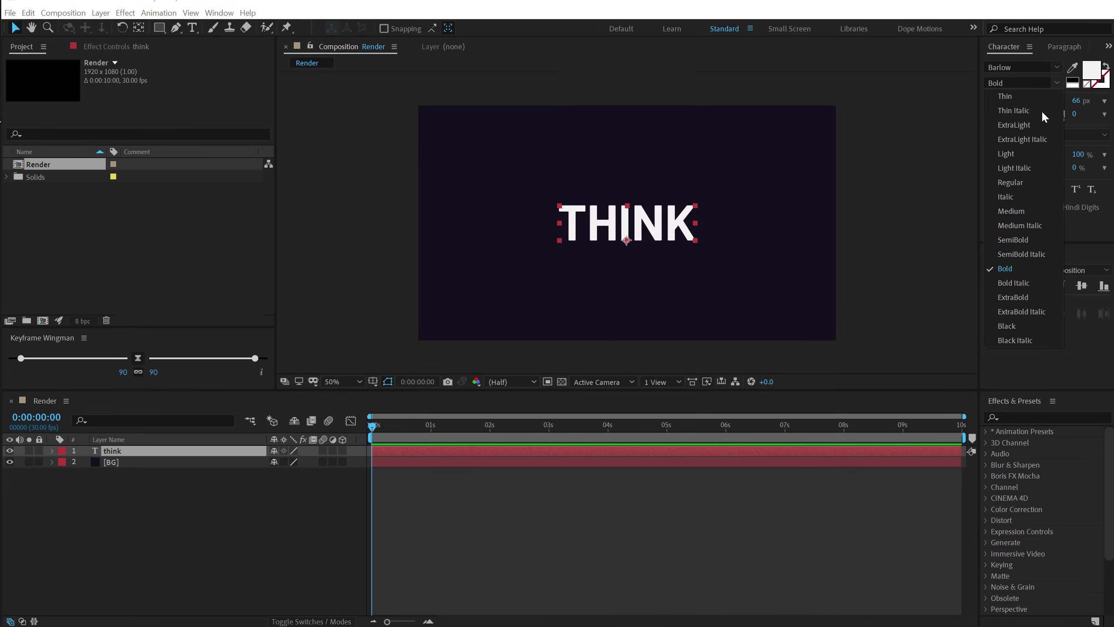
pyautogui.click(1010, 294)
pyautogui.click(264, 511)
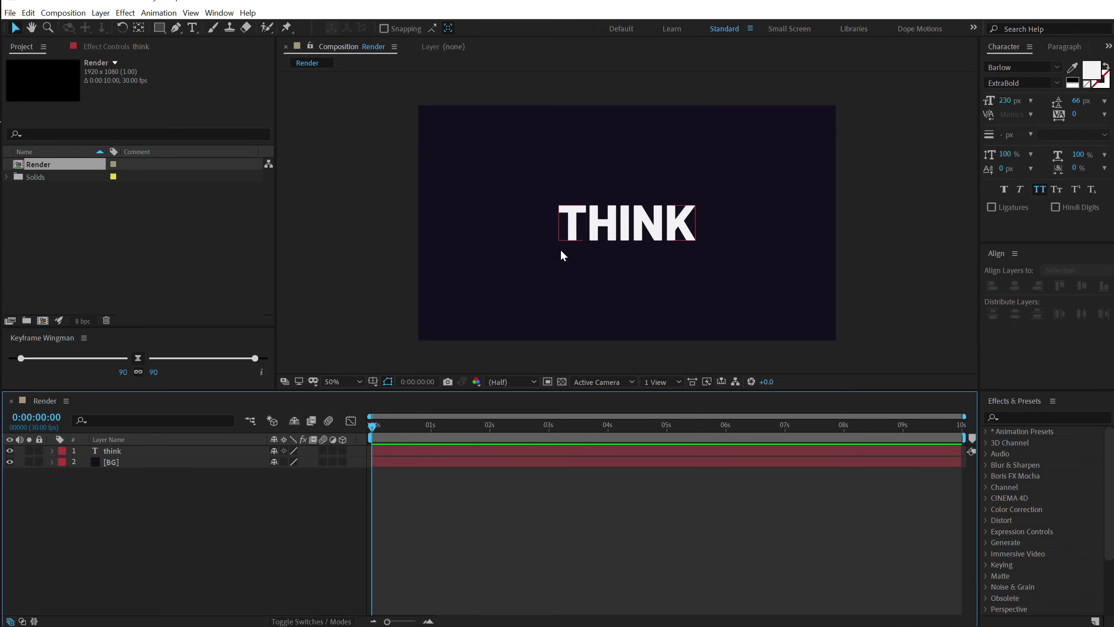
# Step: Enlarge the think text to 300 px and centre it vertically in the composition again
pyautogui.click(620, 223)
pyautogui.click(1008, 102)
pyautogui.write('250')
pyautogui.press('KP_Enter')
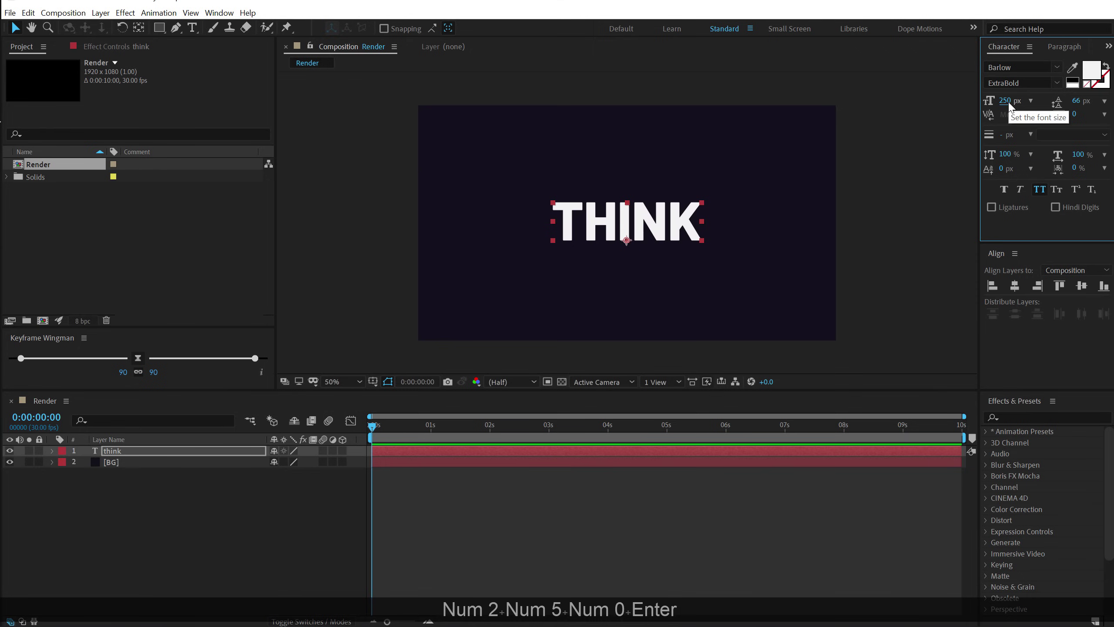
pyautogui.click(1007, 101)
pyautogui.write('300')
pyautogui.press('KP_Enter')
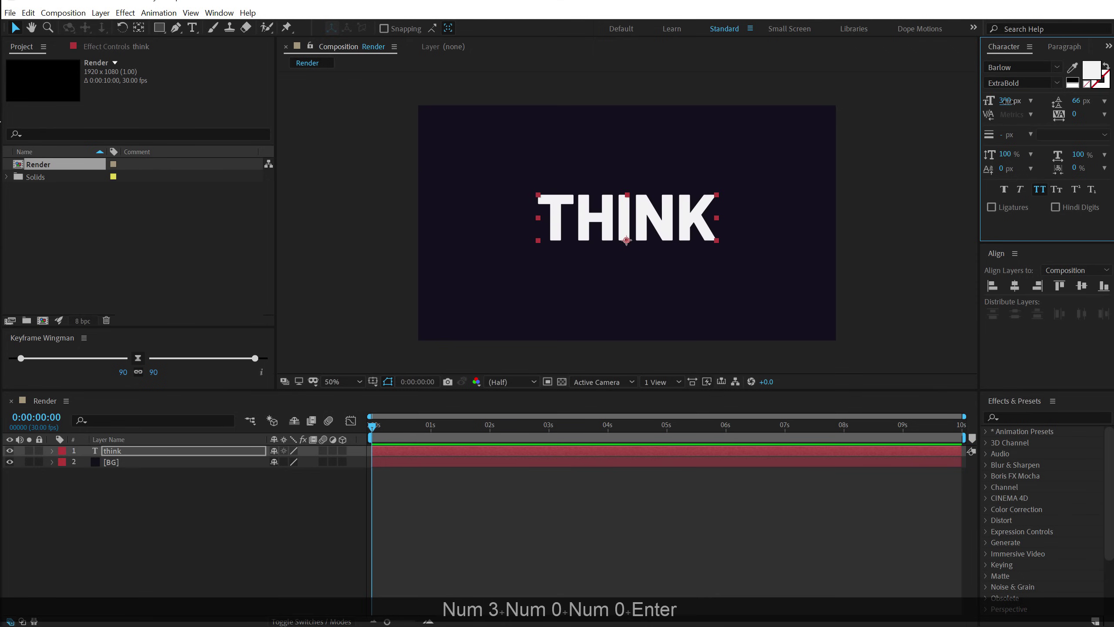
pyautogui.click(1081, 285)
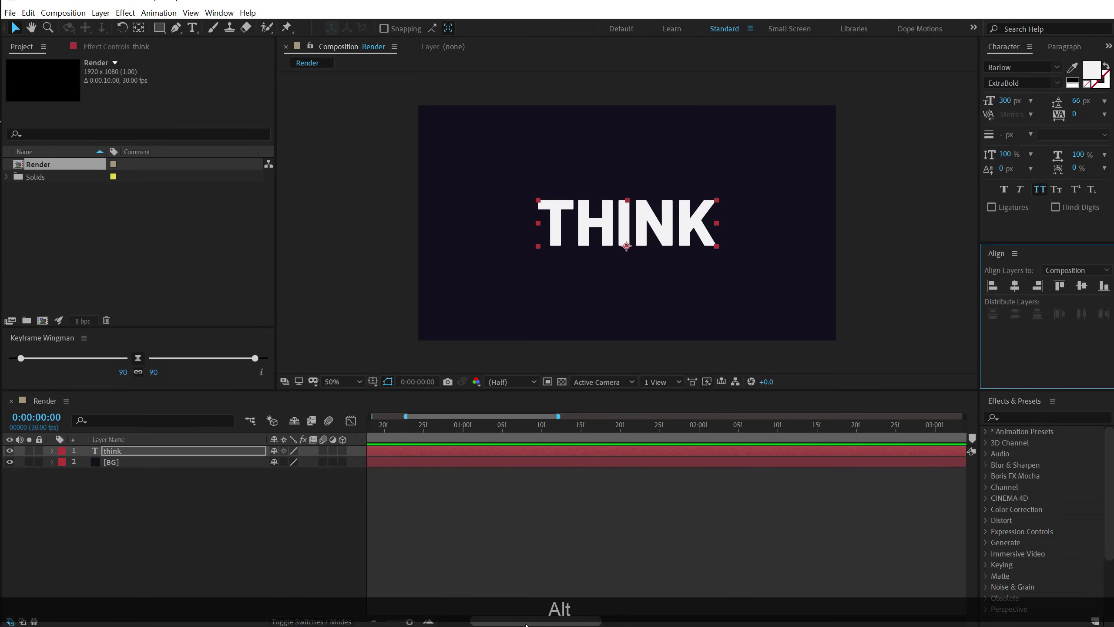
# Step: Add a text animator with Position and Opacity properties to the think layer
pyautogui.keyDown('alt'); pyautogui.scroll(3, 420, 498); pyautogui.keyUp('alt')
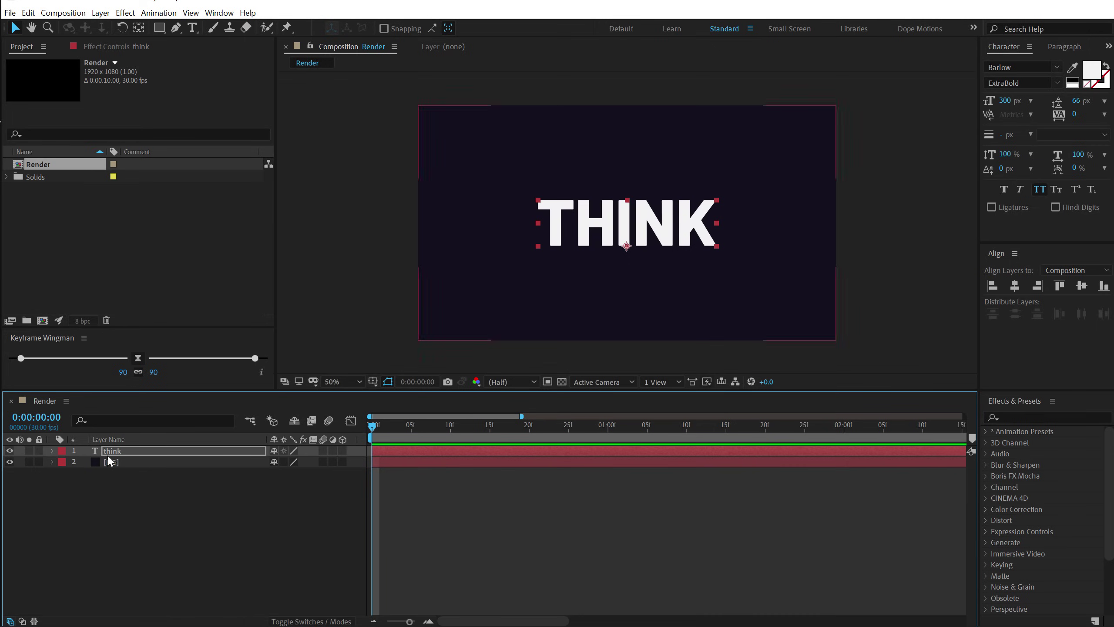
pyautogui.click(52, 451)
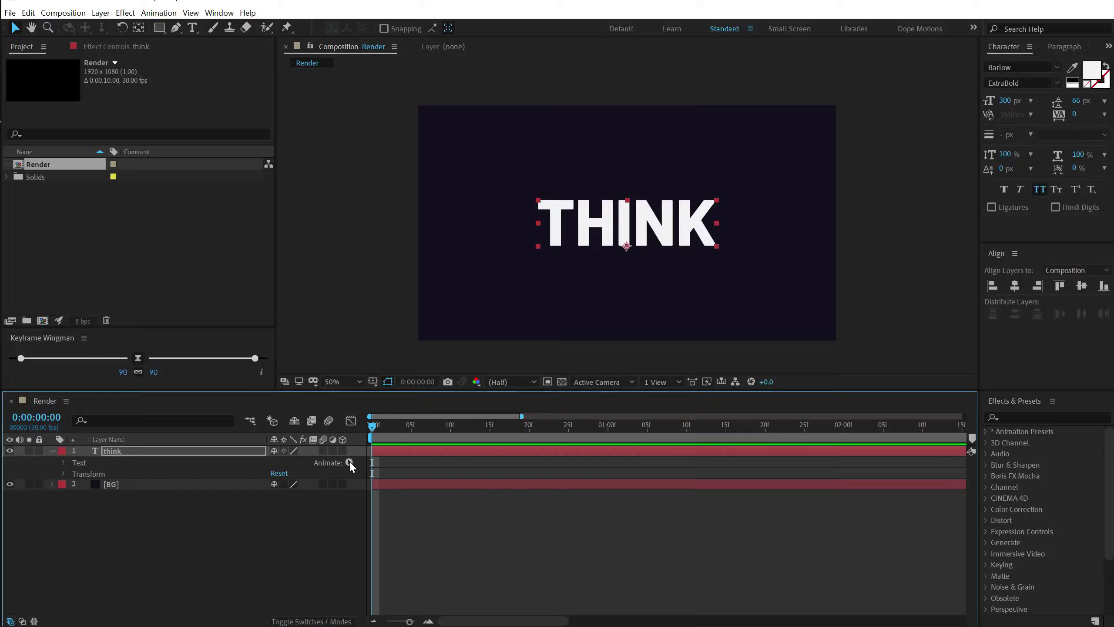
pyautogui.click(349, 463)
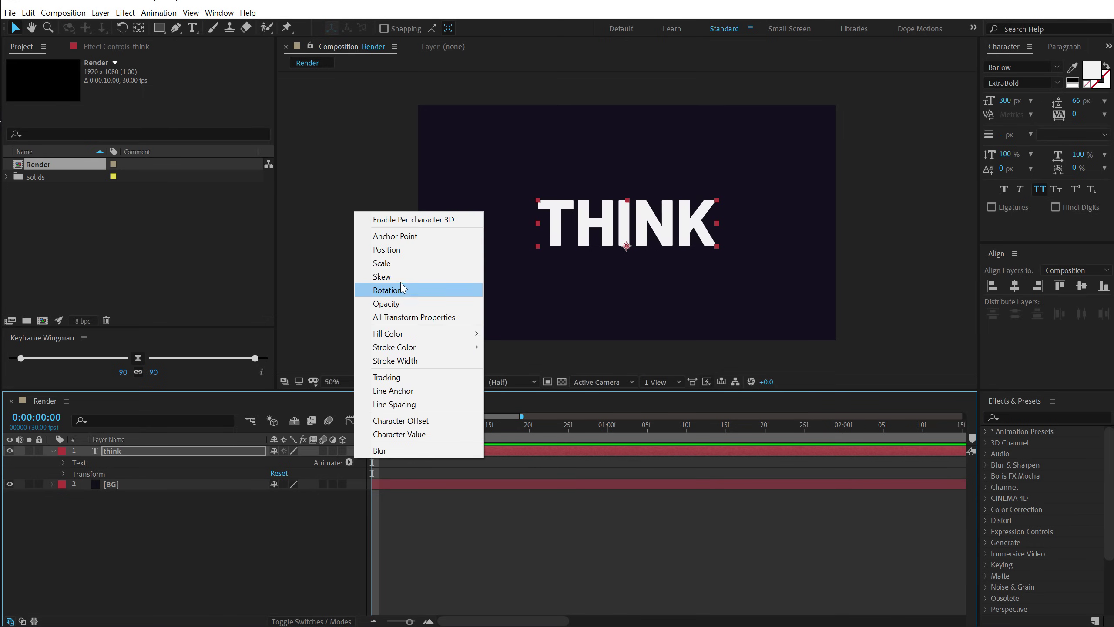
pyautogui.click(397, 250)
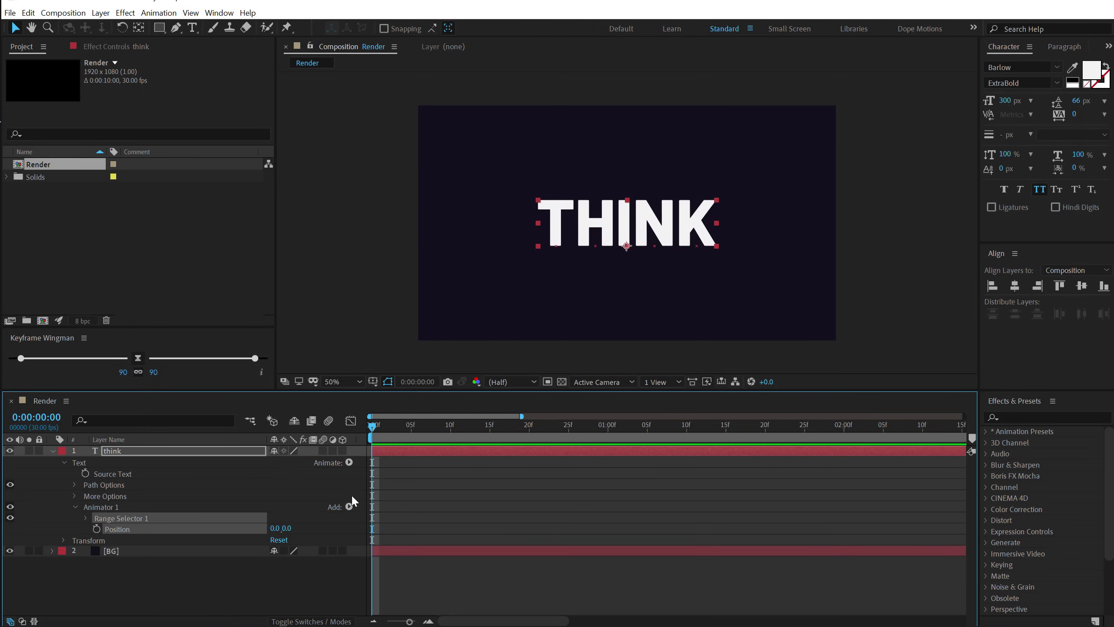
pyautogui.click(349, 506)
pyautogui.moveTo(350, 510)
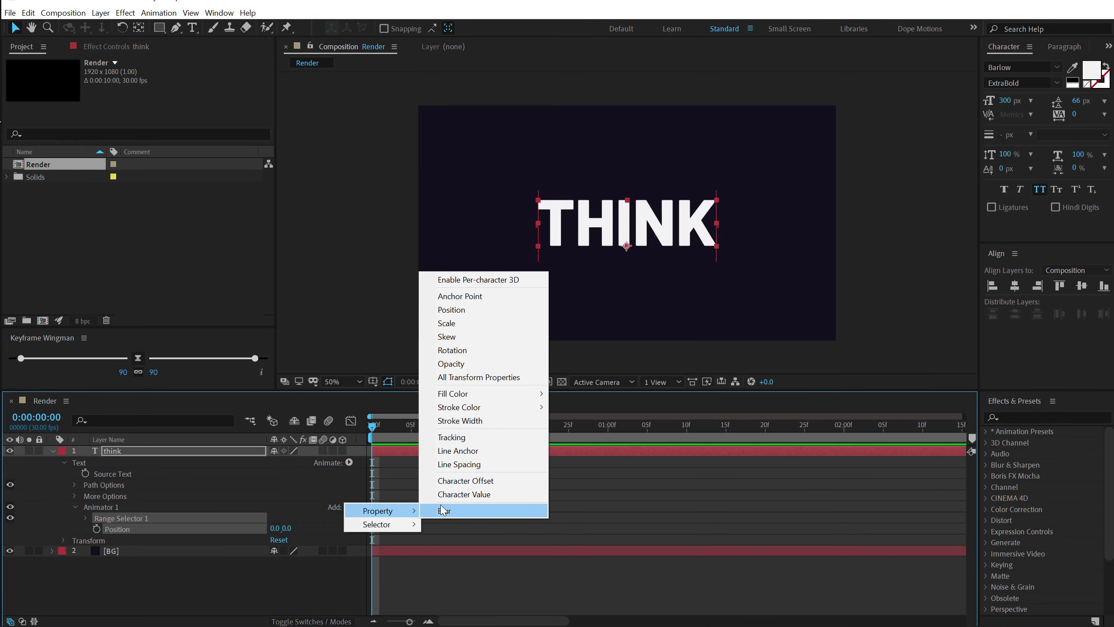
pyautogui.click(456, 367)
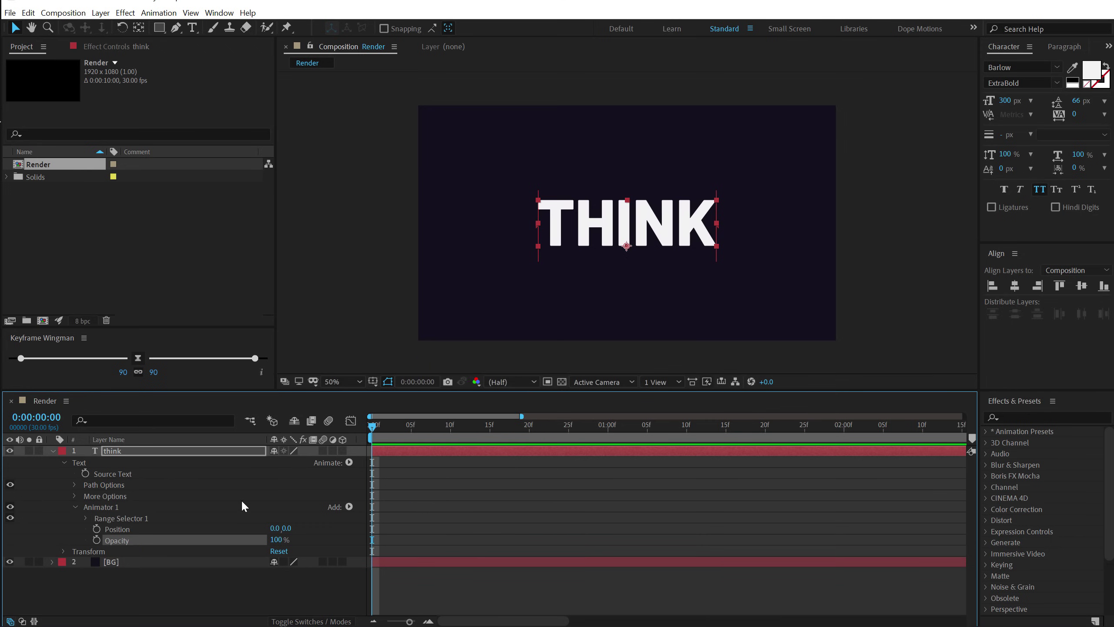
# Step: Set the text animator's Position to 0, 100 and its Opacity to 0%
pyautogui.moveTo(287, 533); pyautogui.dragTo(330, 533)
pyautogui.click(291, 528)
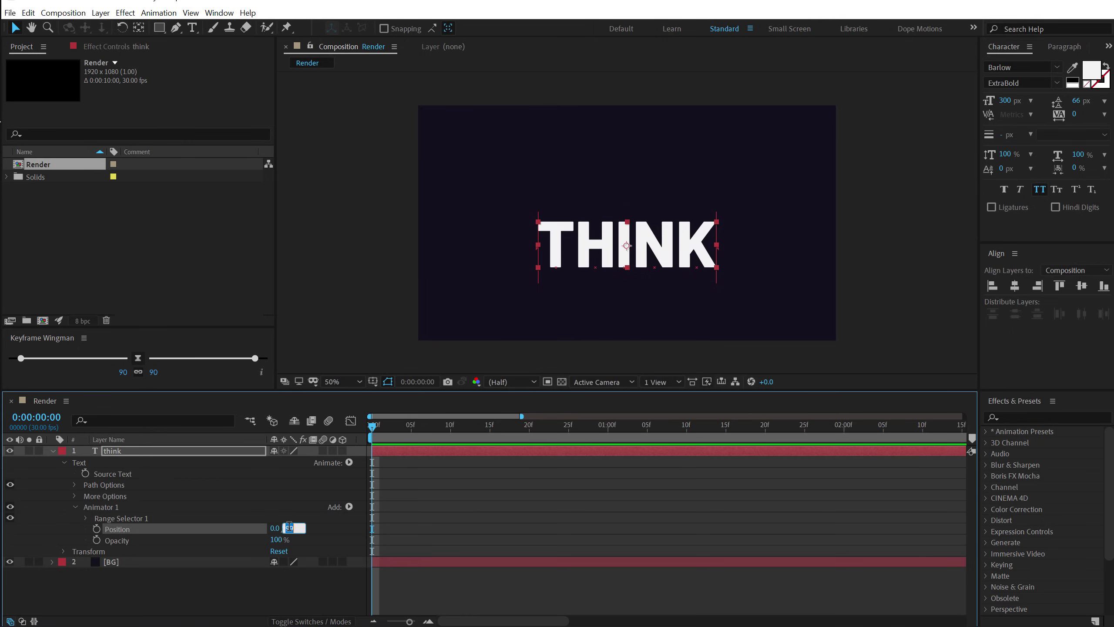
pyautogui.write('100')
pyautogui.press('Return')
pyautogui.moveTo(277, 539); pyautogui.dragTo(86, 531)
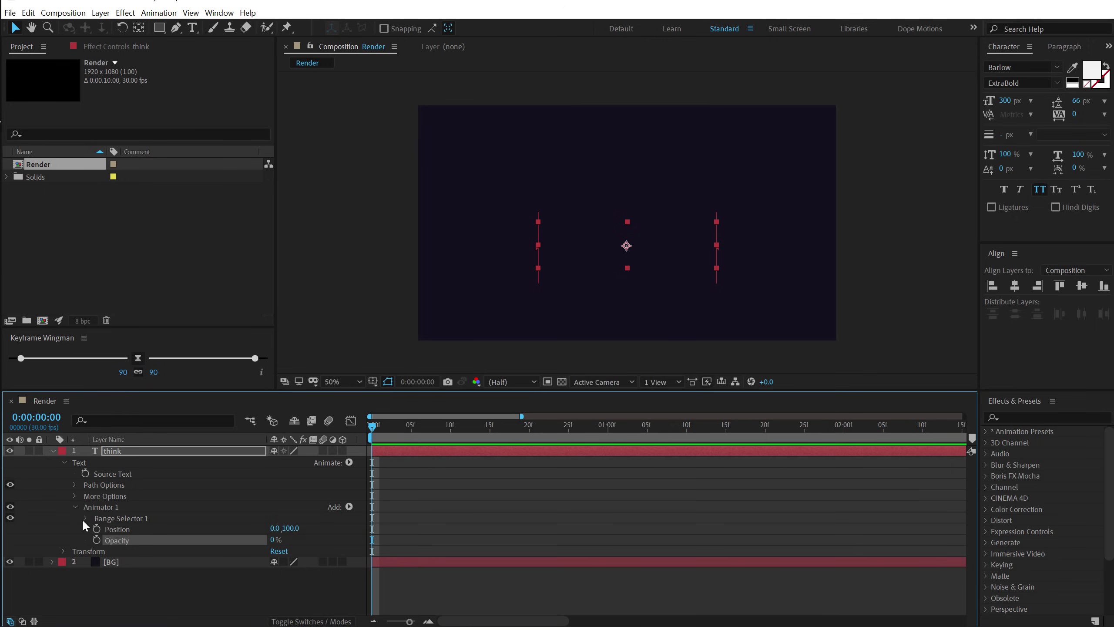
# Step: Keyframe the think text animator's range selector Offset from -100% at 0:00:00:00 to 100% at 0:00:01:00
pyautogui.click(86, 520)
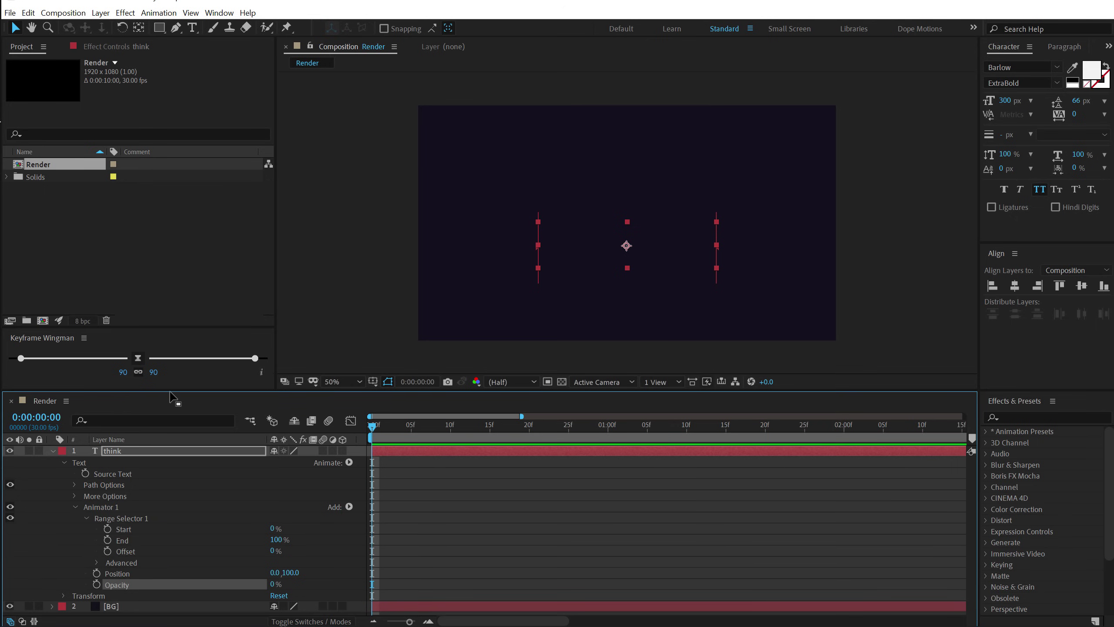
pyautogui.moveTo(174, 392); pyautogui.dragTo(179, 312)
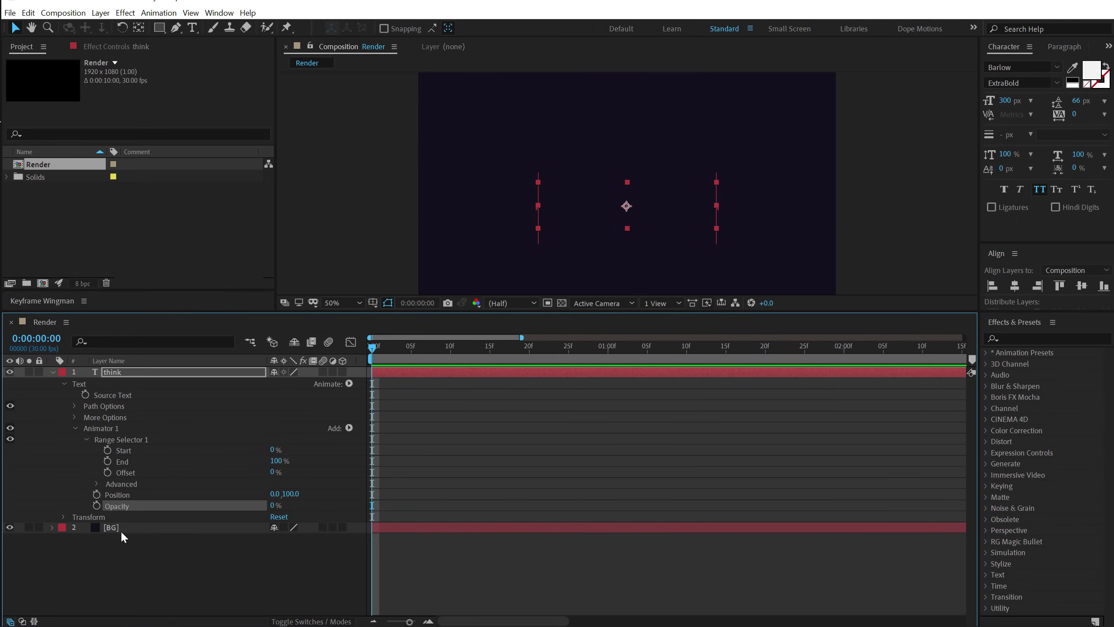
pyautogui.click(195, 450)
pyautogui.moveTo(524, 356); pyautogui.dragTo(608, 360)
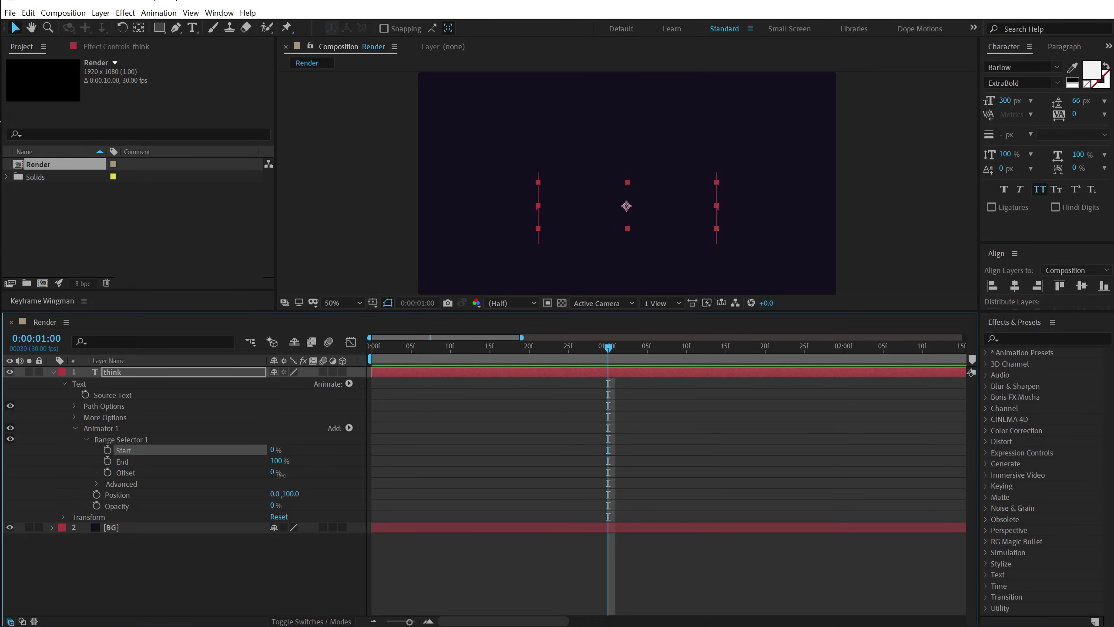
pyautogui.moveTo(281, 473); pyautogui.dragTo(325, 473)
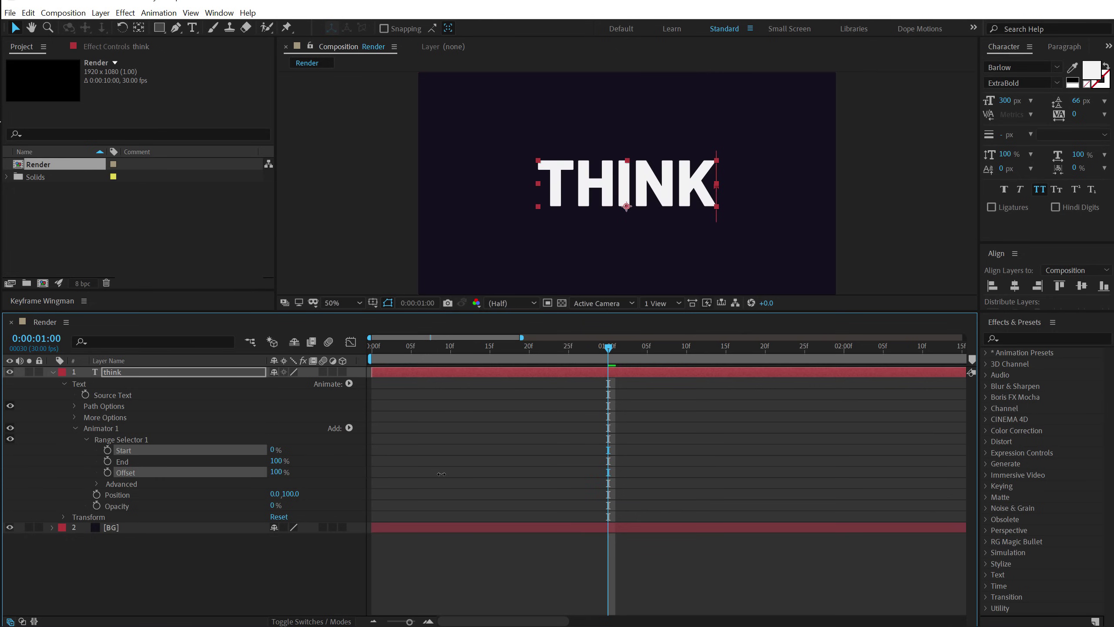
pyautogui.click(107, 472)
pyautogui.moveTo(490, 352); pyautogui.dragTo(284, 373)
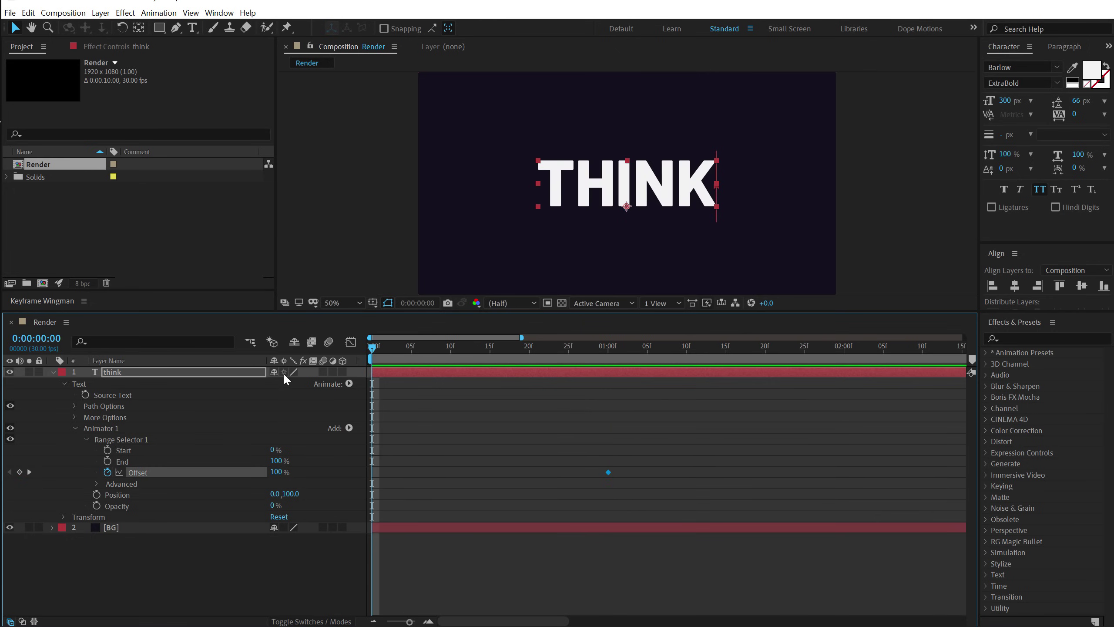
pyautogui.moveTo(268, 472); pyautogui.dragTo(69, 496)
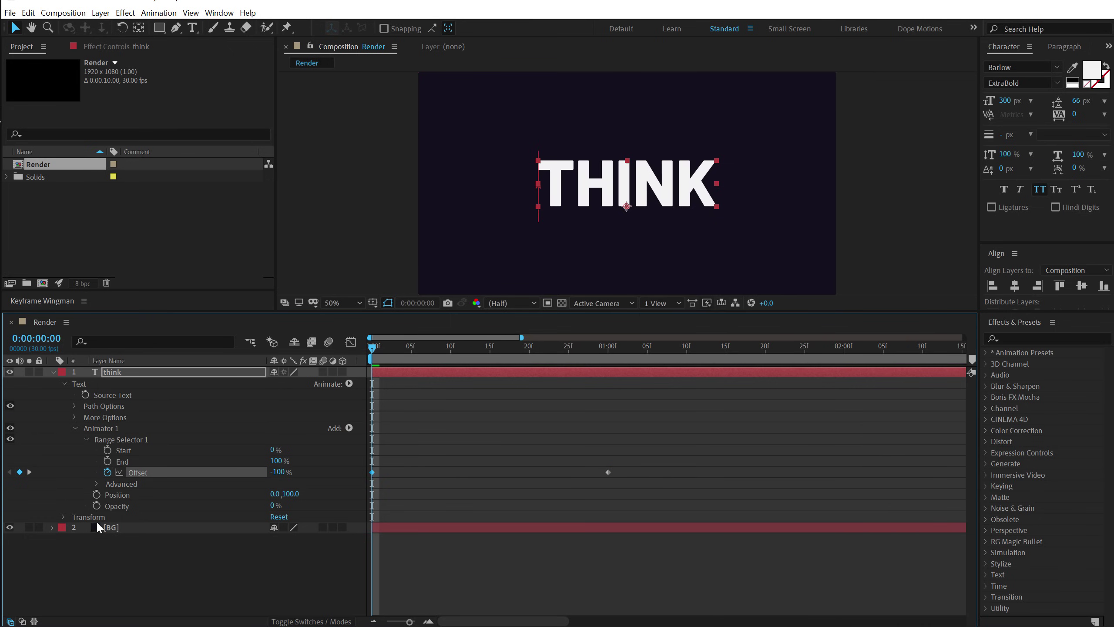
# Step: Change the range selector's advanced Shape to Ramp Up
pyautogui.click(97, 484)
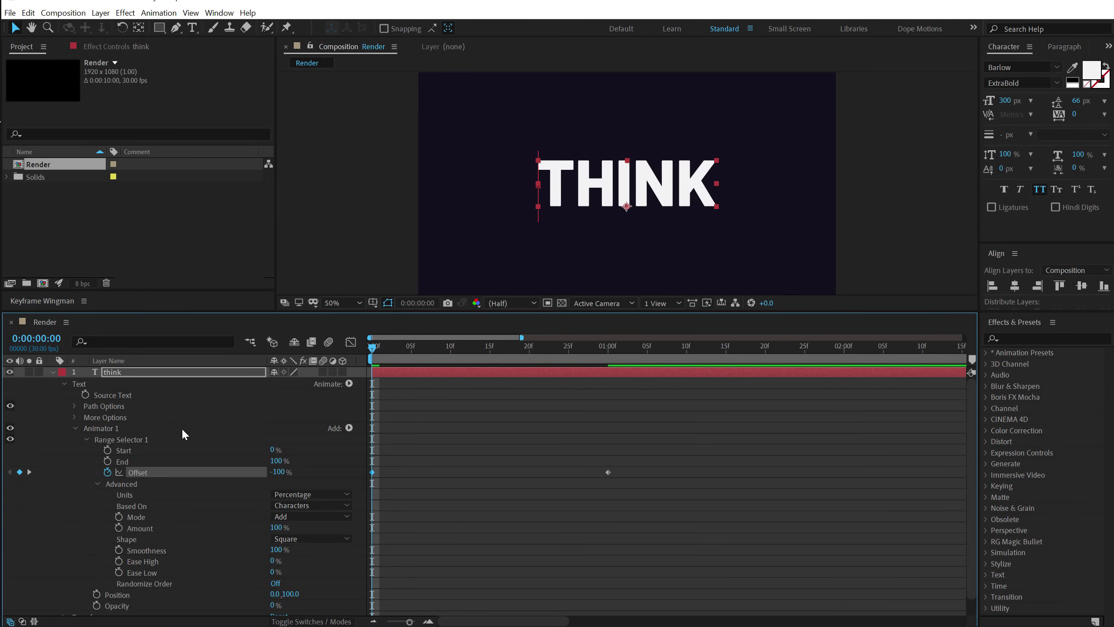
pyautogui.click(299, 539)
pyautogui.click(314, 474)
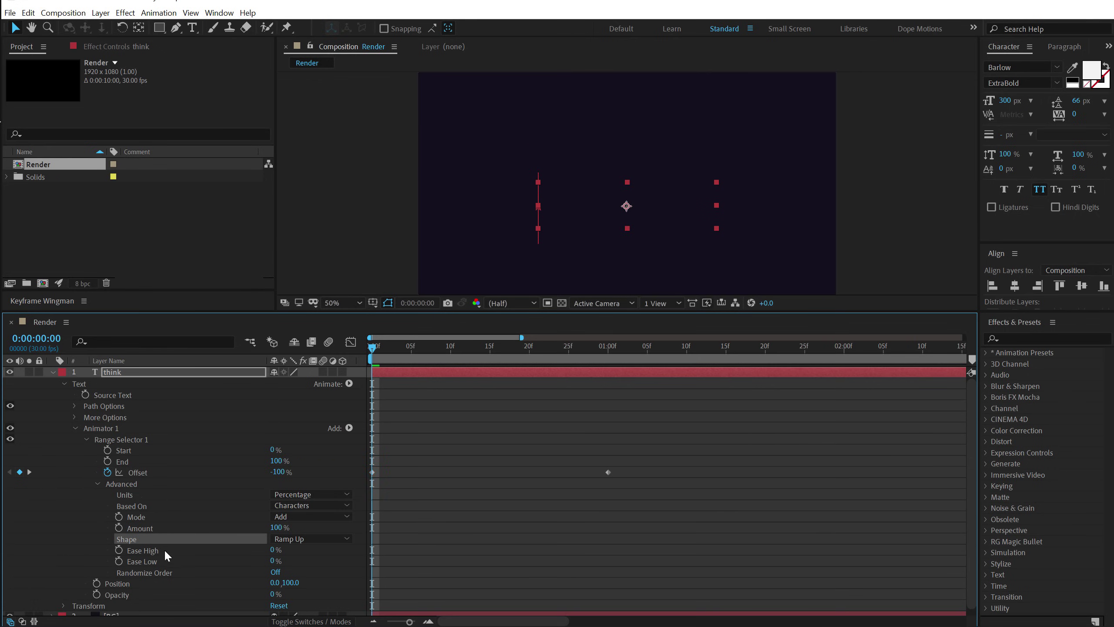
# Step: Set the range selector's Ease High to 30% and Ease Low to 100%
pyautogui.click(272, 550)
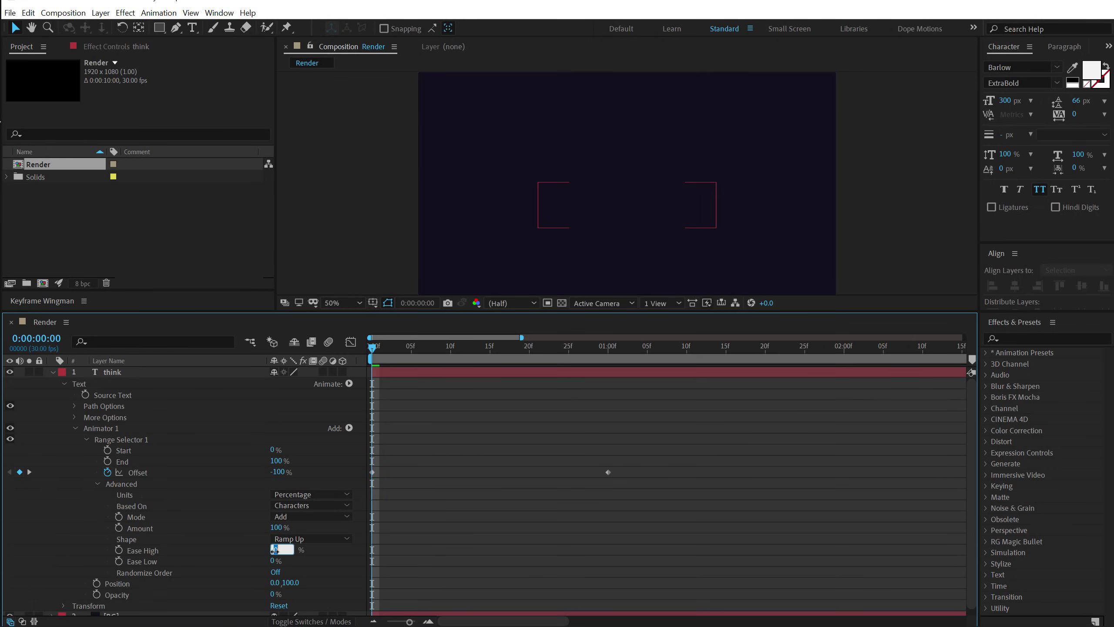
pyautogui.write('30')
pyautogui.press('Return')
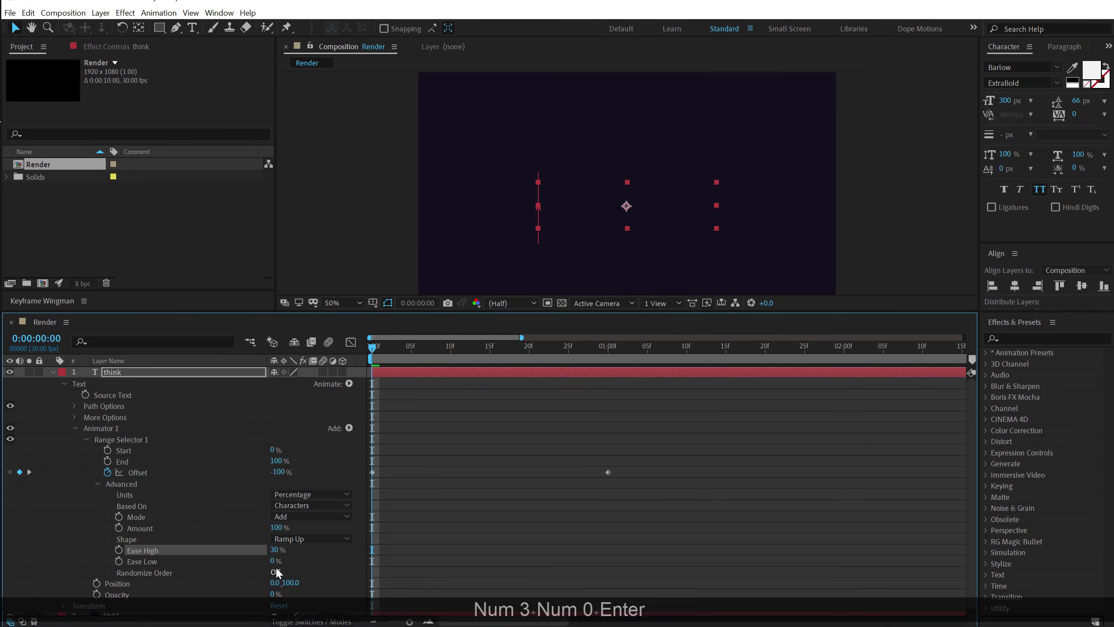
pyautogui.click(273, 561)
pyautogui.write('100')
pyautogui.press('Return')
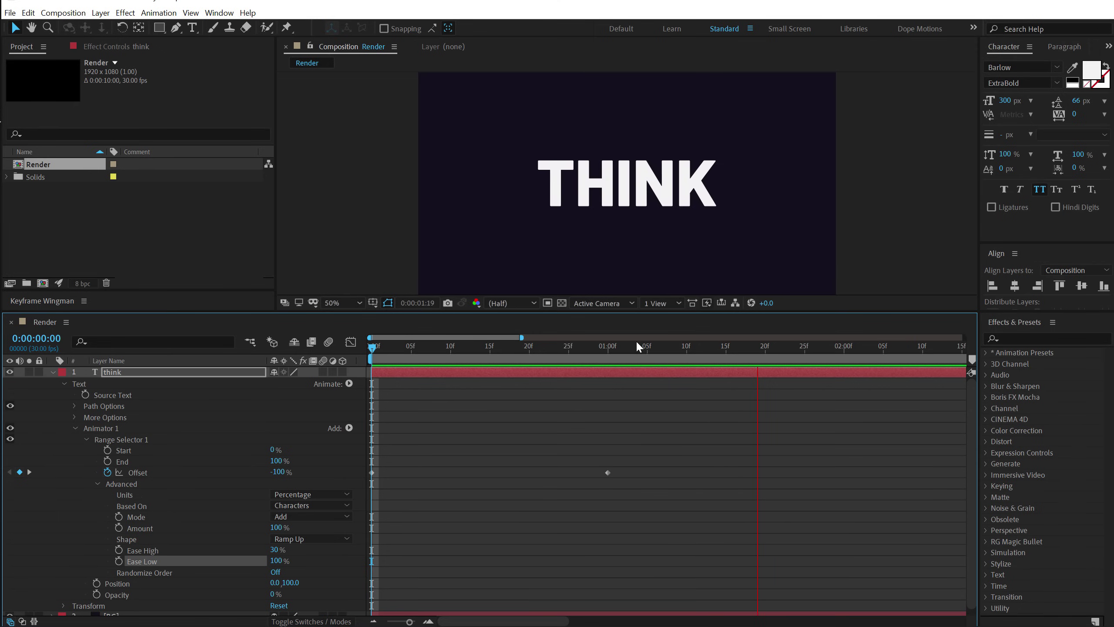
# Step: End the work area at 0:00:01:11 and turn on Randomize Order for the range selector with a different random seed
pyautogui.click(694, 347)
pyautogui.press('n')
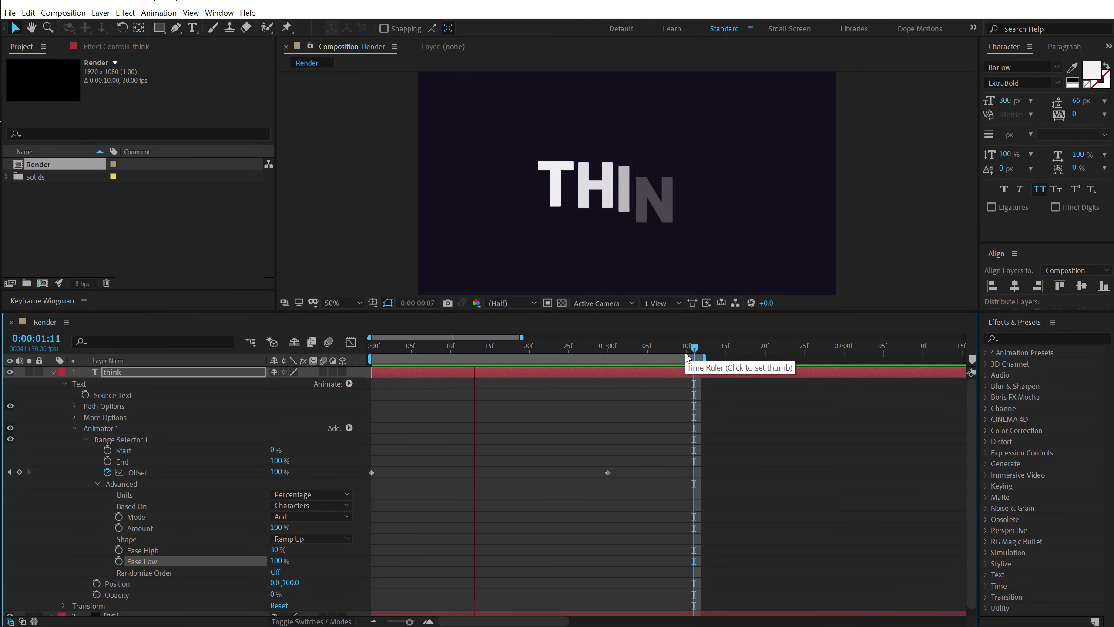
pyautogui.click(276, 572)
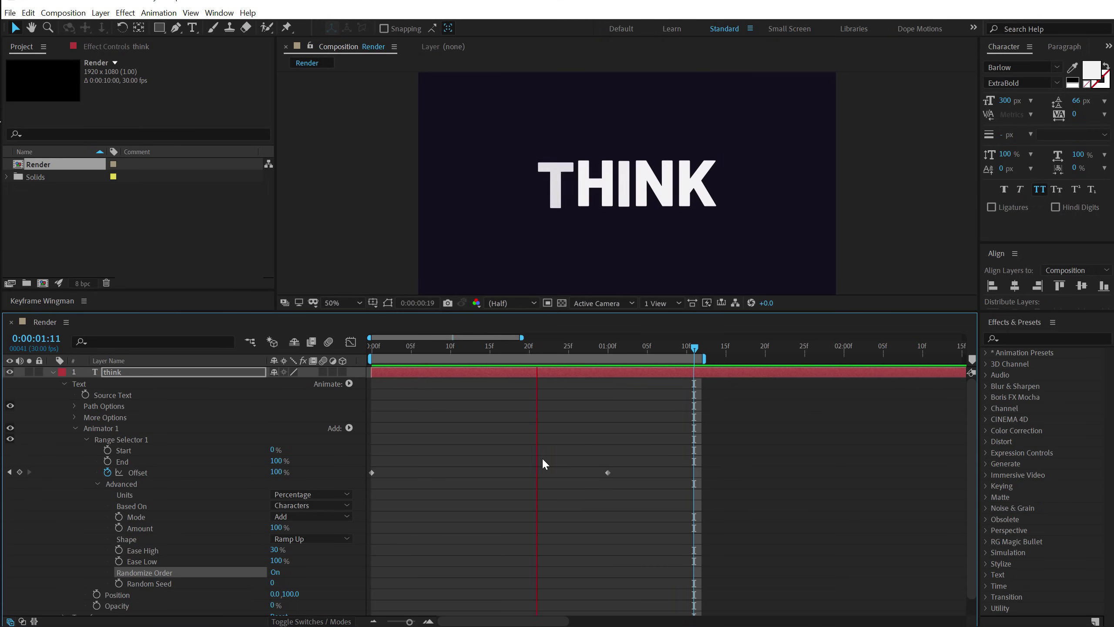
pyautogui.moveTo(272, 582); pyautogui.dragTo(413, 586)
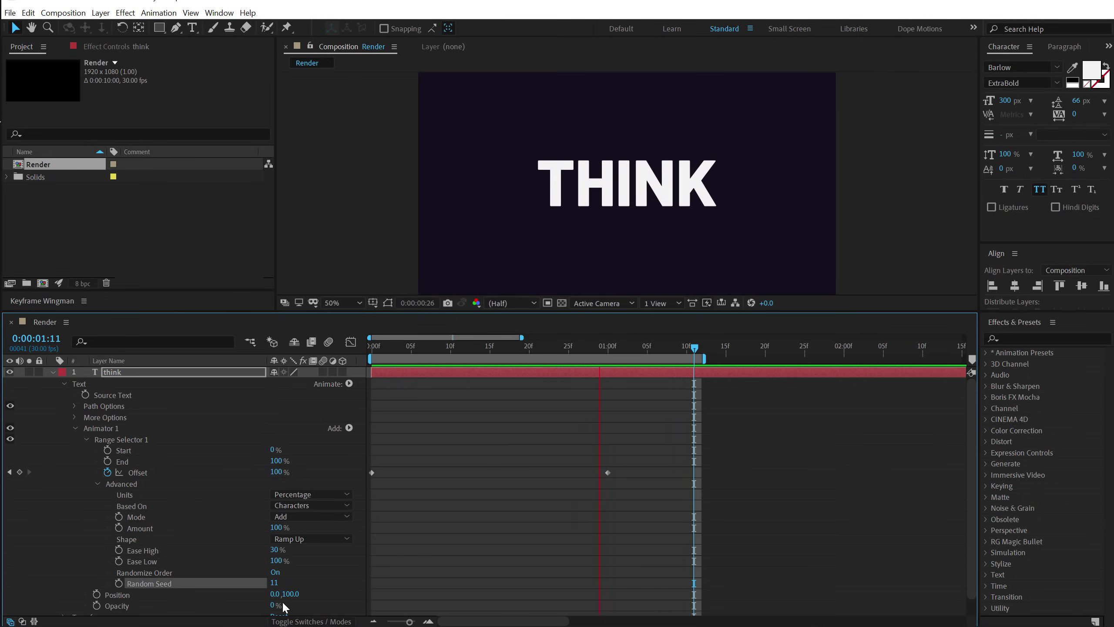
pyautogui.moveTo(280, 583); pyautogui.dragTo(331, 590)
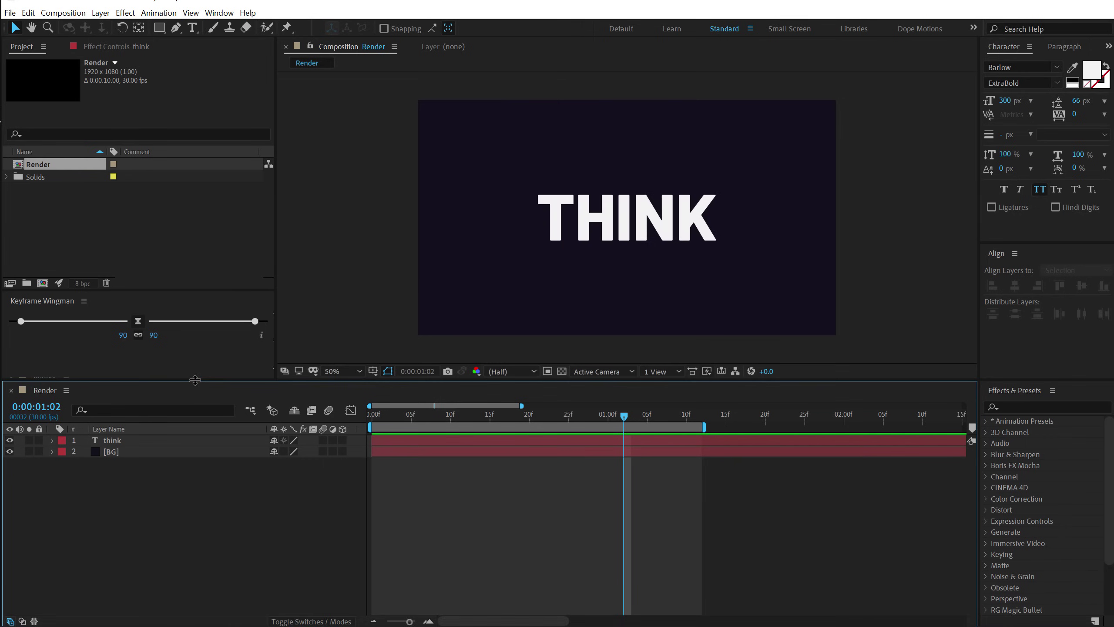
# Step: Duplicate the think layer, trim the copy to start at 0:00:01:00, and extend the work area to about 0:00:02:08
pyautogui.moveTo(619, 427); pyautogui.dragTo(610, 427)
pyautogui.click(178, 453)
pyautogui.click(116, 449)
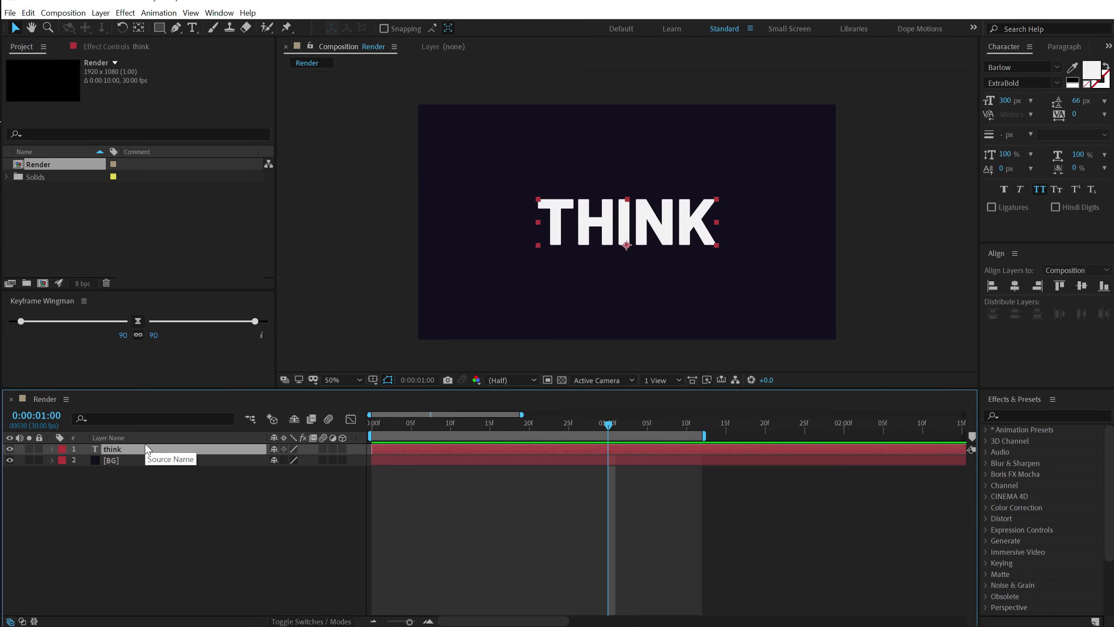
pyautogui.hotkey('ctrl', 'd')
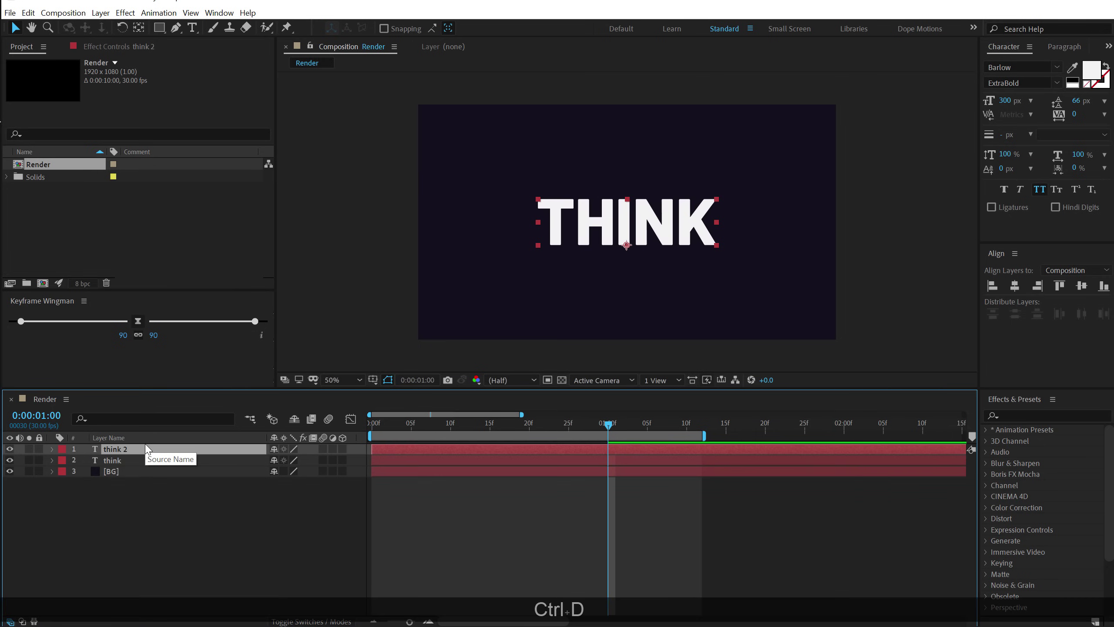
pyautogui.press('alt')
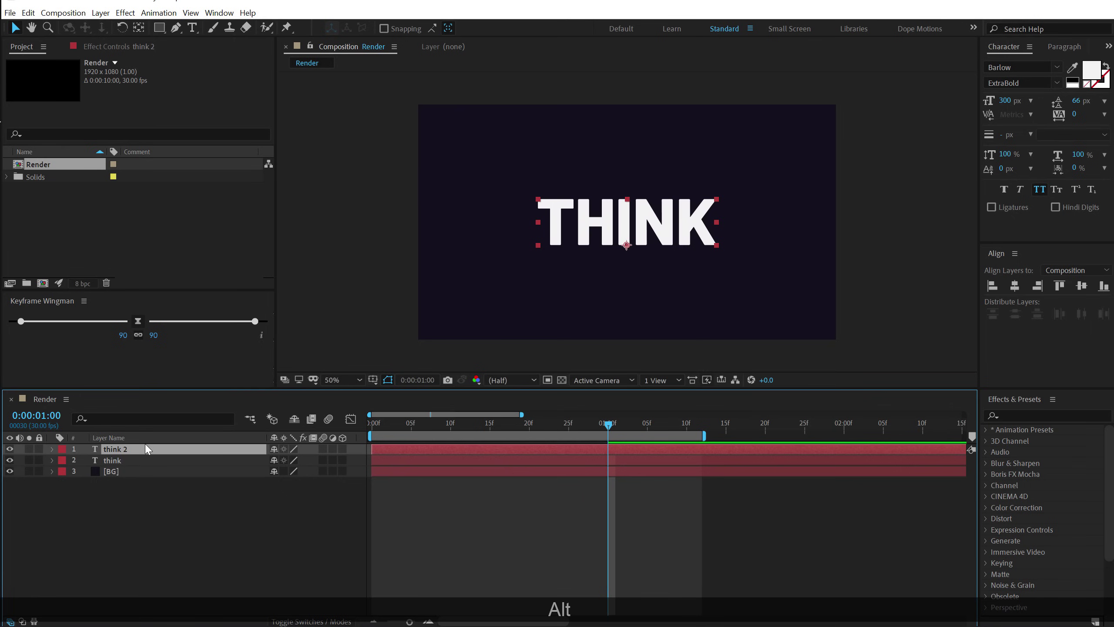
pyautogui.hotkey('alt', '[')
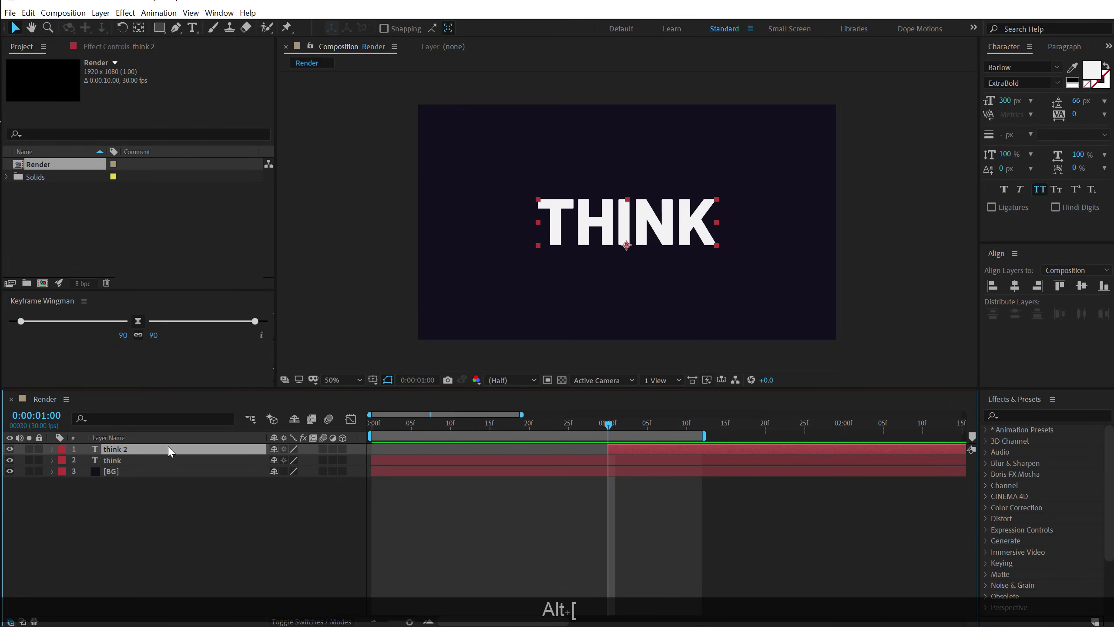
pyautogui.moveTo(704, 436); pyautogui.dragTo(911, 424)
# Step: Show the title/action safe guides and draw a rectangular mask over the upper half of THINK on the think 2 layer
pyautogui.click(373, 379)
pyautogui.click(407, 391)
pyautogui.press('/')
pyautogui.press('.')
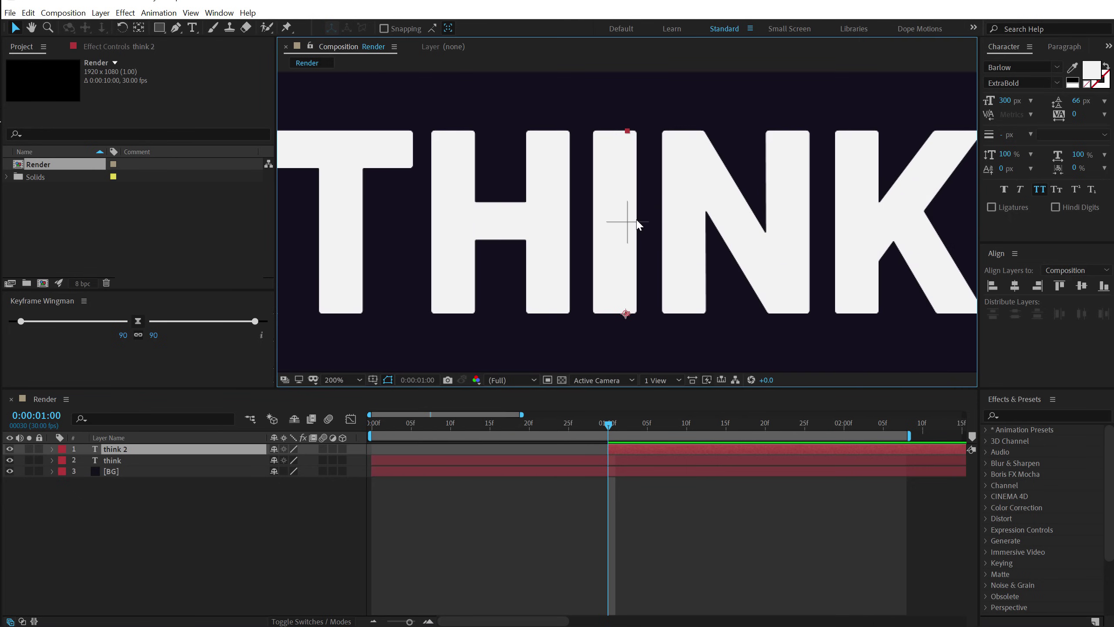
pyautogui.click(159, 27)
pyautogui.press(',')
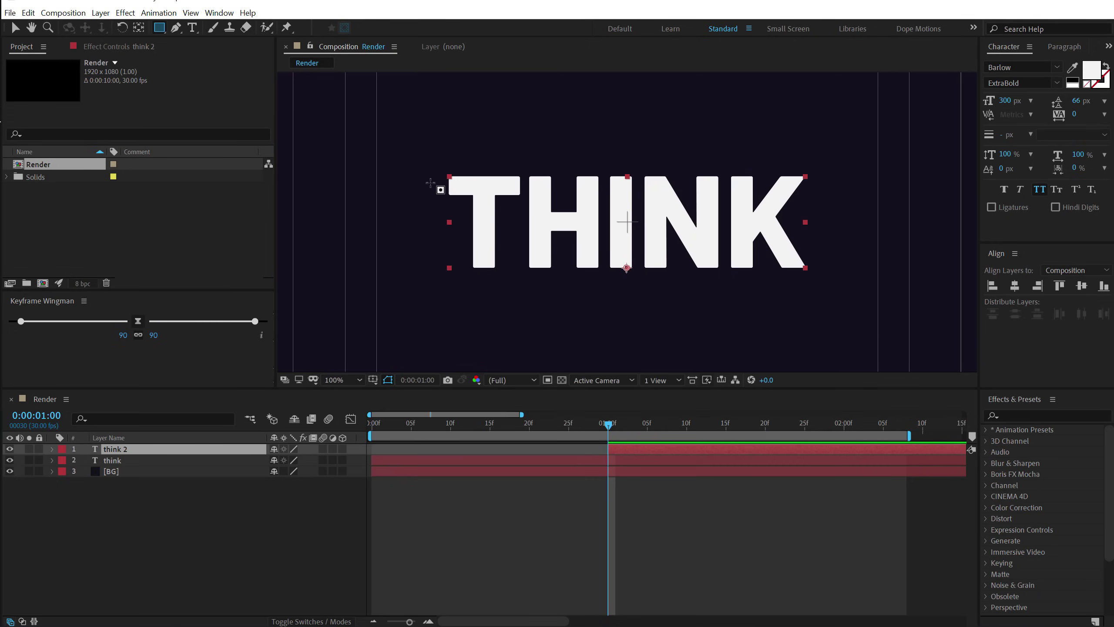
pyautogui.moveTo(421, 225); pyautogui.dragTo(843, 86)
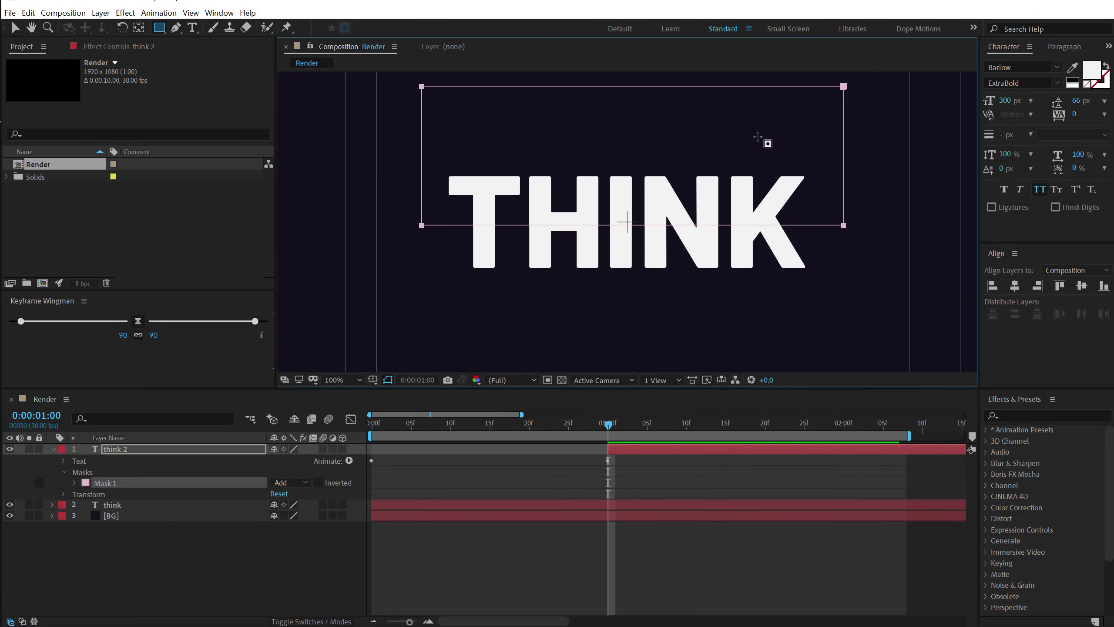
# Step: Nudge the lower edge of think 2's mask up to align with the centre mark of the composition
pyautogui.press('.')
pyautogui.press(',')
pyautogui.press('v')
pyautogui.moveTo(379, 204); pyautogui.dragTo(862, 253)
pyautogui.press('Up')
pyautogui.press('Up')
pyautogui.press('Up')
pyautogui.press('Up')
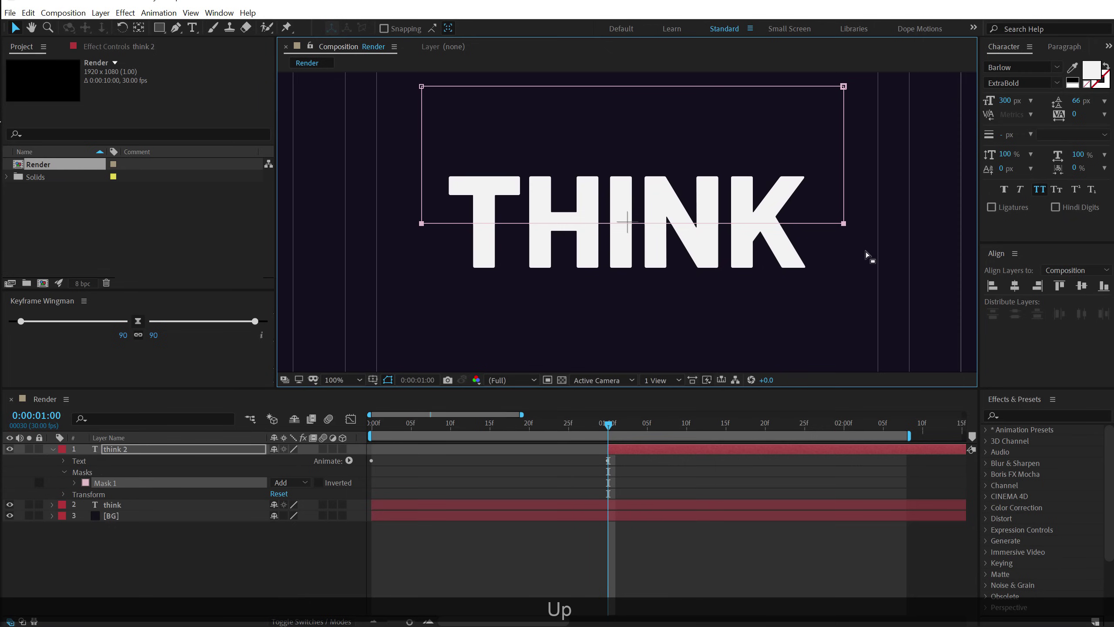
pyautogui.scroll(5, 629, 216)
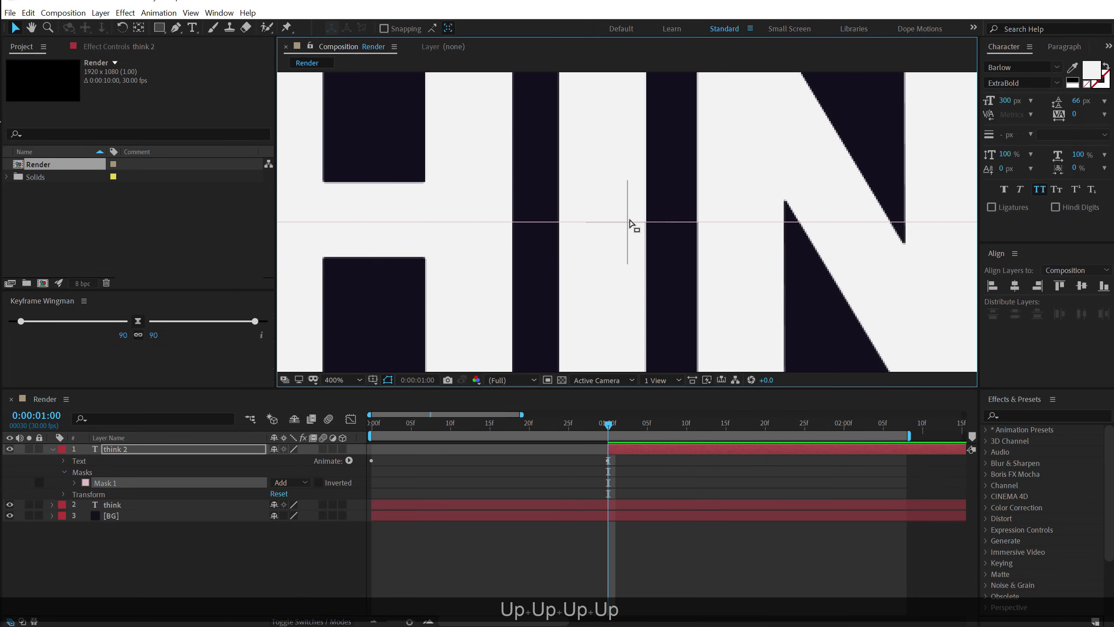
pyautogui.scroll(-6, 670, 235)
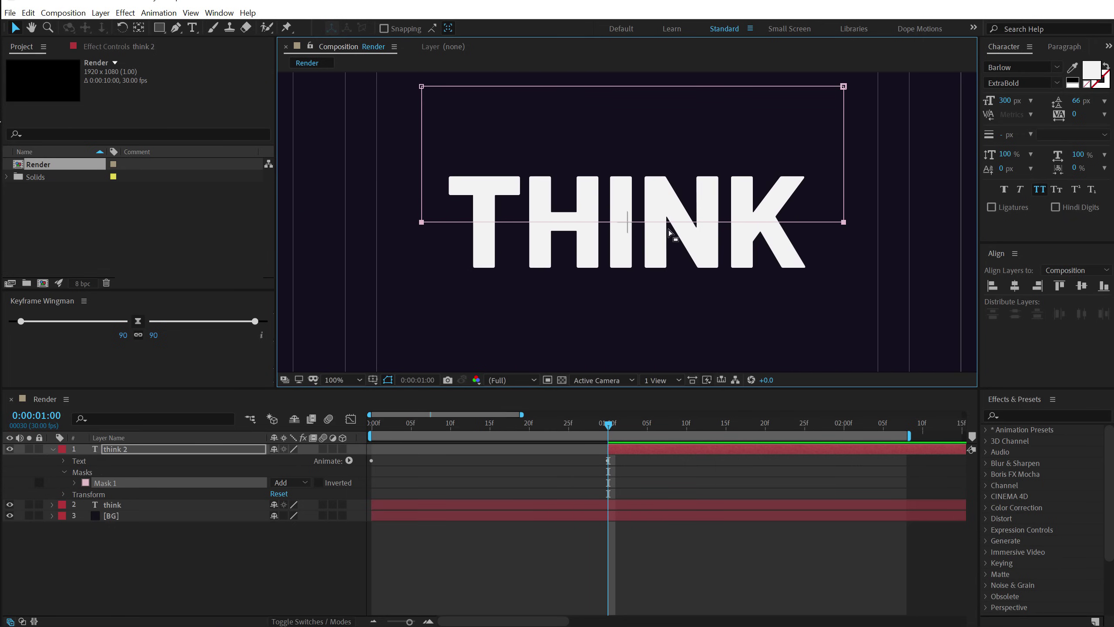
# Step: Give the original think layer a Yellow label and trim its end at 0:00:01:00
pyautogui.click(565, 509)
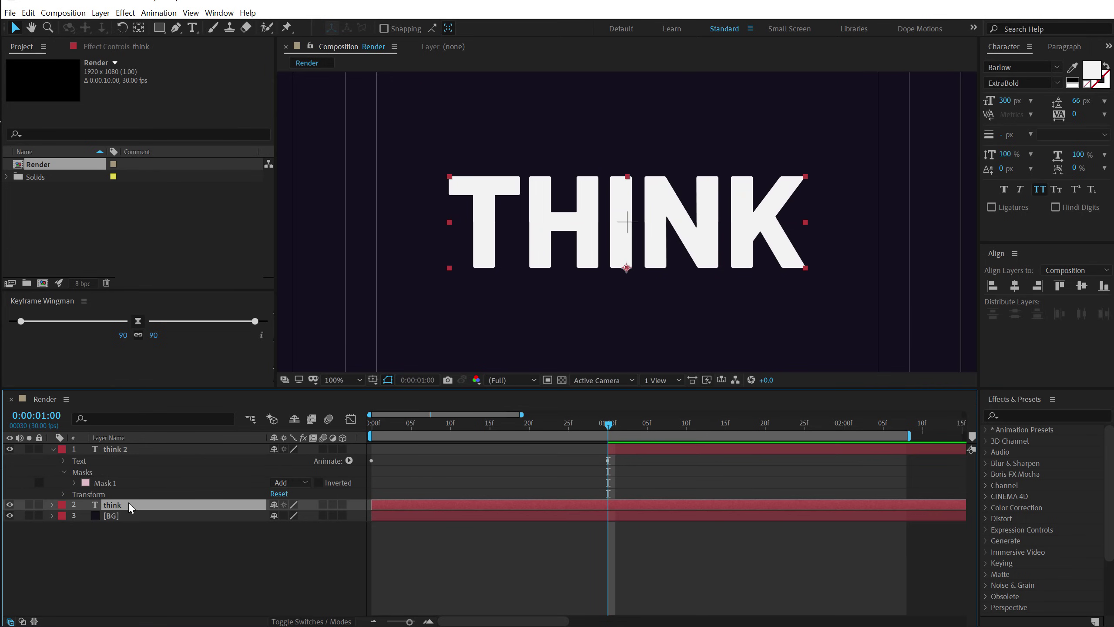
pyautogui.click(62, 505)
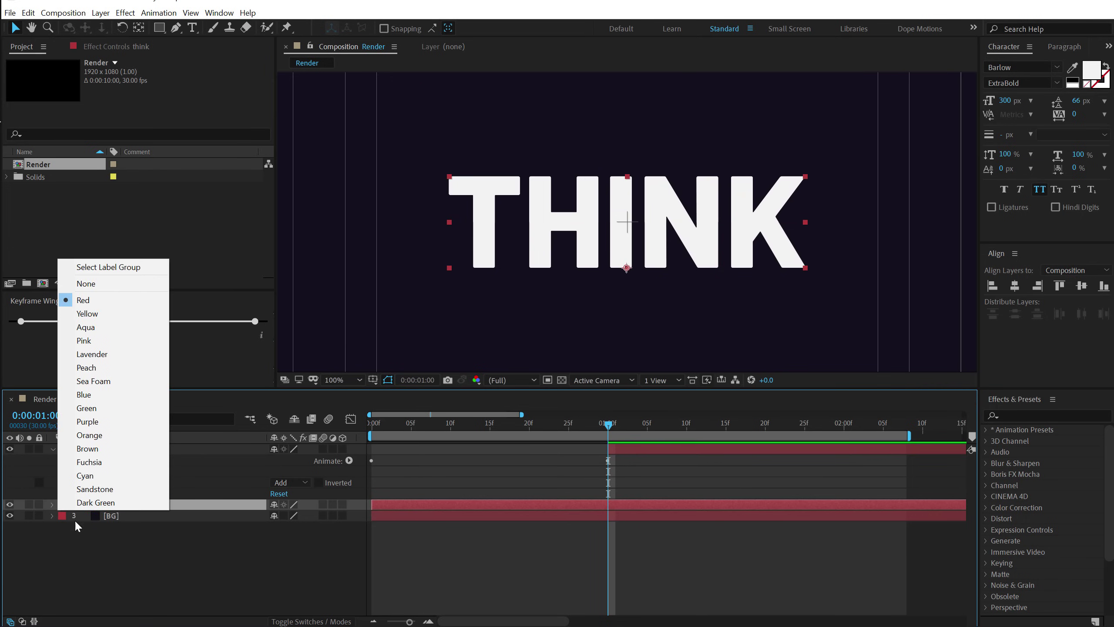
pyautogui.click(98, 313)
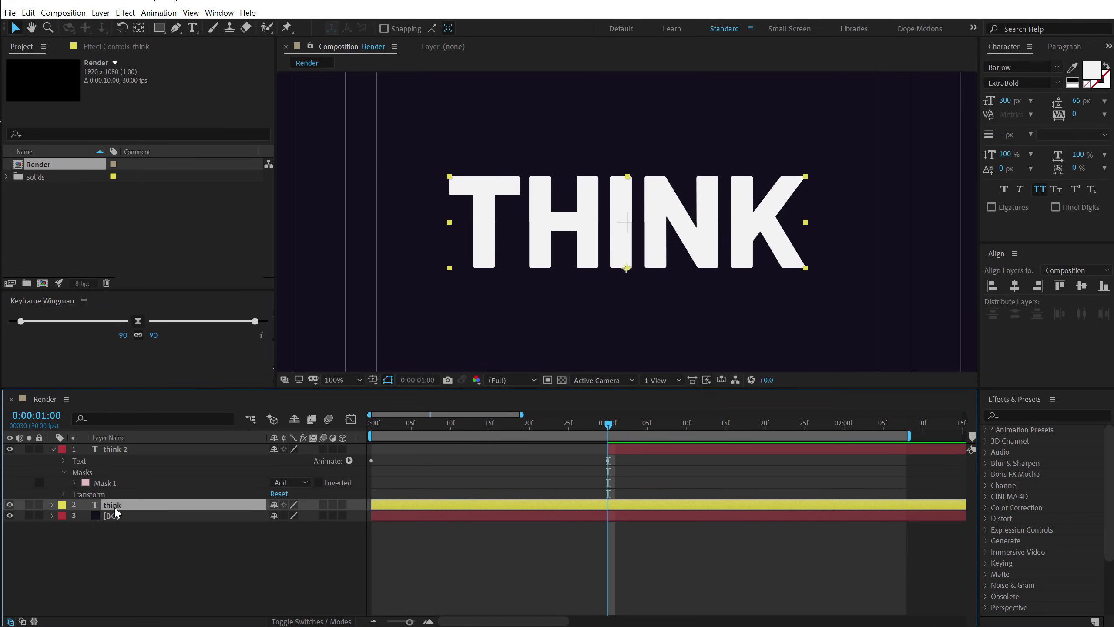
pyautogui.hotkey('alt', ']')
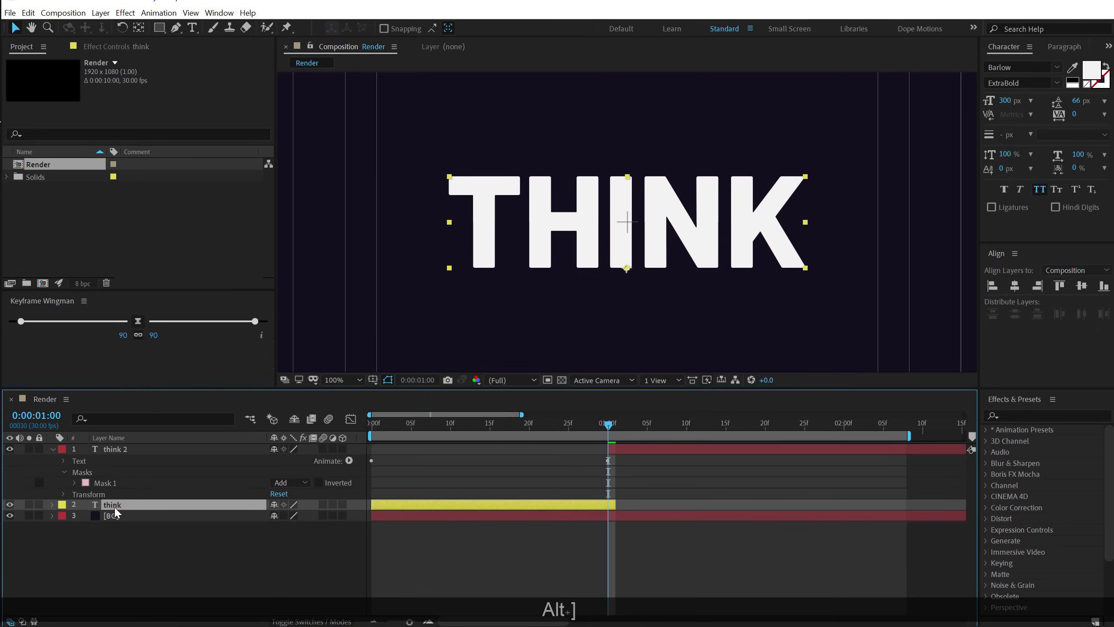
# Step: Duplicate the masked think 2 layer and invert the copy's mask so it covers the lower half of the word
pyautogui.moveTo(598, 425); pyautogui.dragTo(679, 437)
pyautogui.click(628, 453)
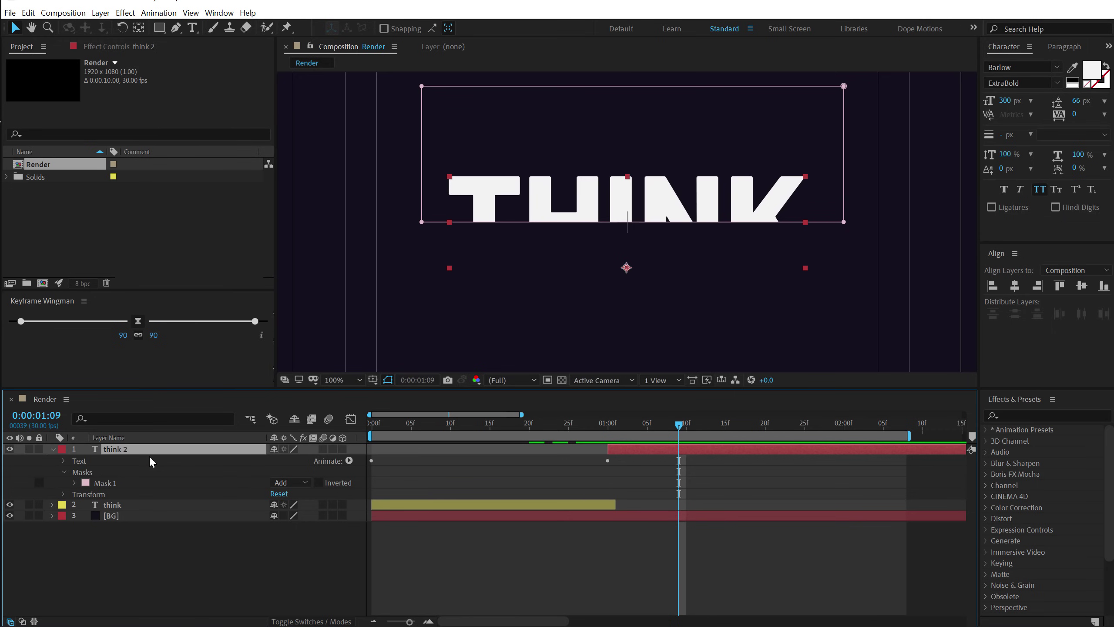
pyautogui.hotkey('ctrl', 'd')
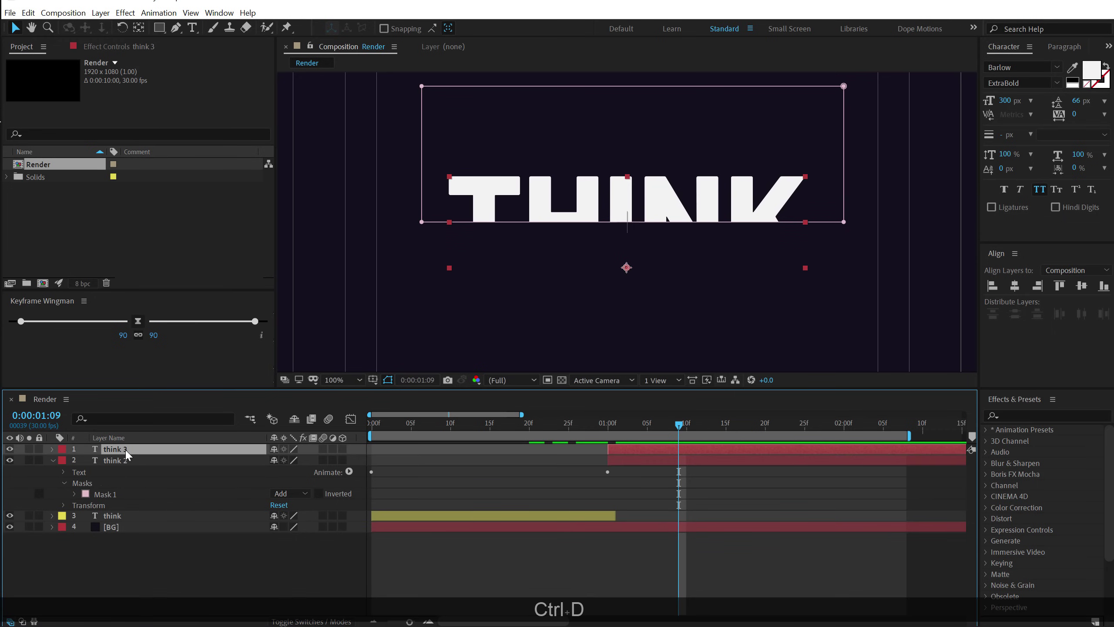
pyautogui.press('m')
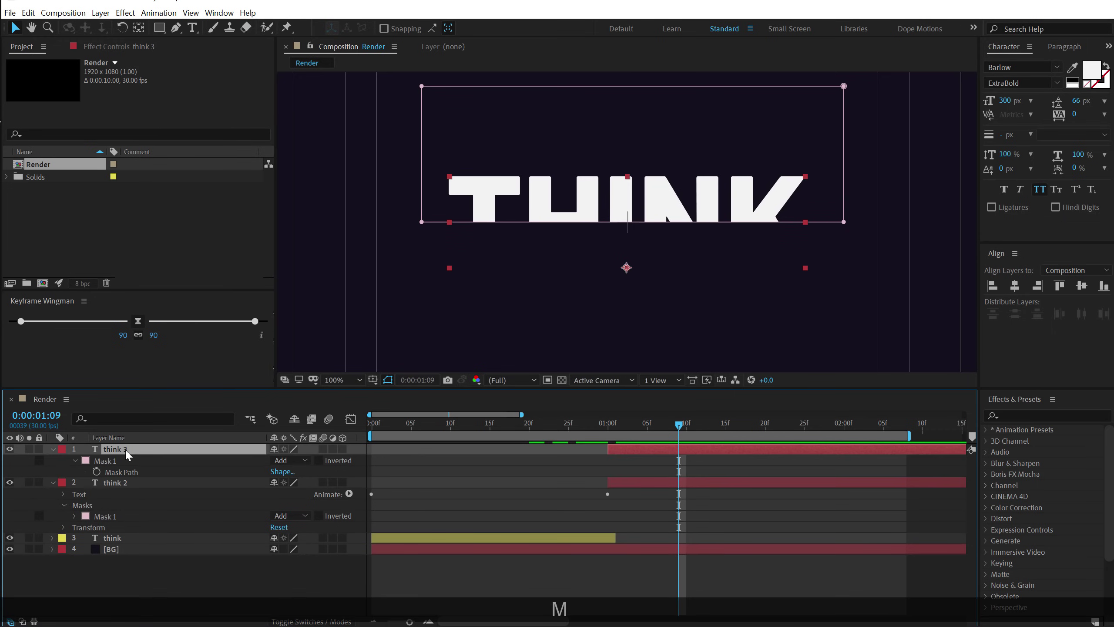
pyautogui.click(318, 460)
pyautogui.click(226, 580)
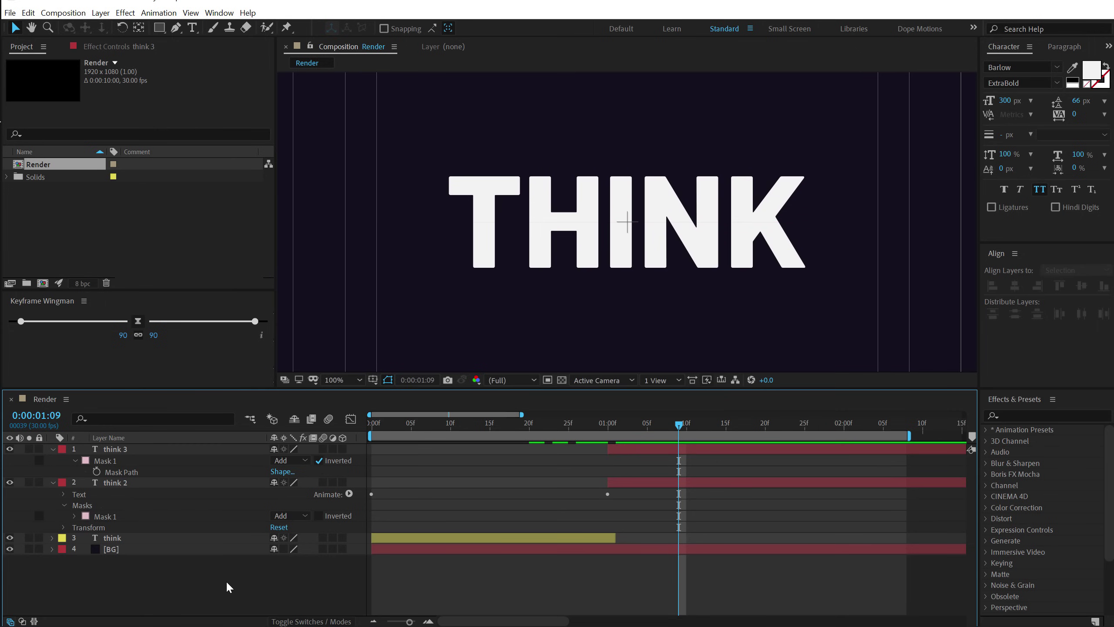
# Step: Set the mask expansion of Mask 1 on the think 3 layer to -1 pixels to close the seam
pyautogui.press('.')
pyautogui.press('.')
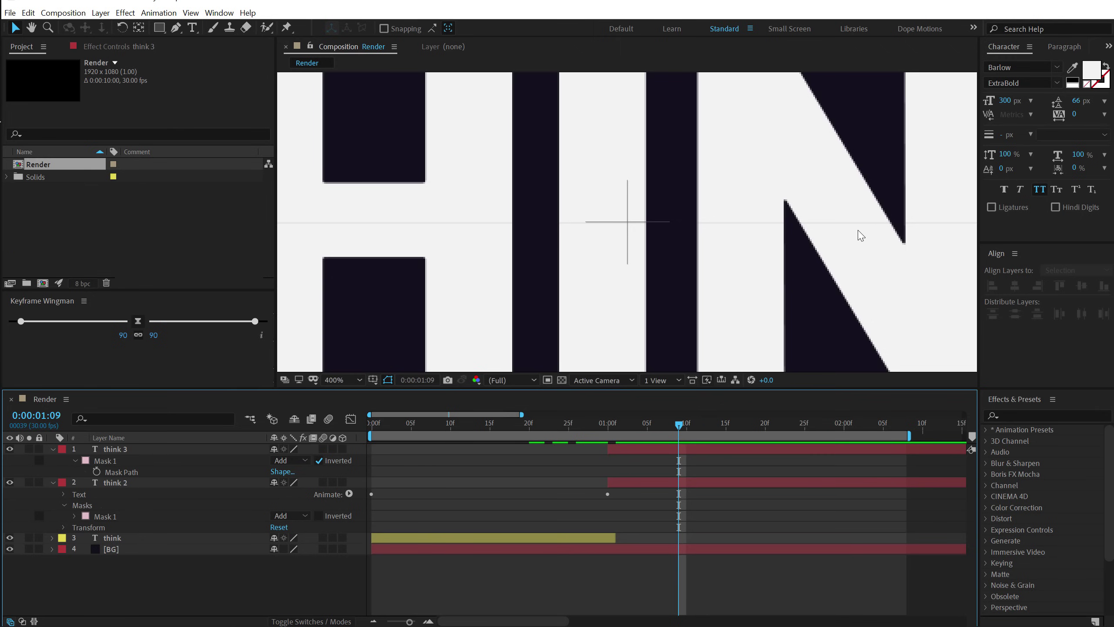
pyautogui.click(130, 451)
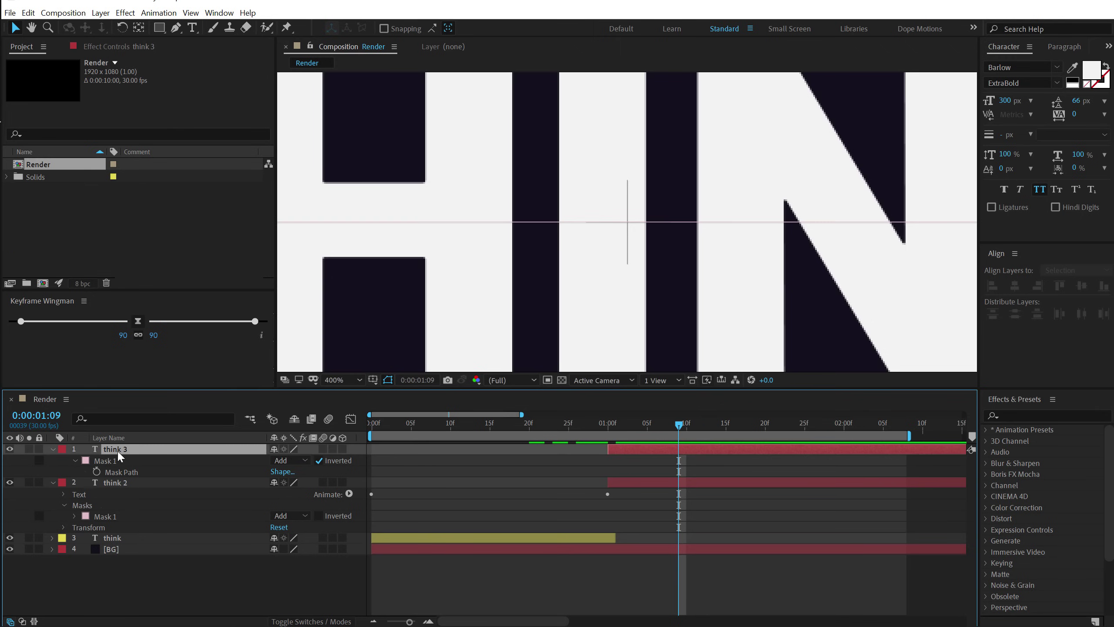
pyautogui.click(75, 460)
pyautogui.click(275, 505)
pyautogui.write('-1')
pyautogui.press('Return')
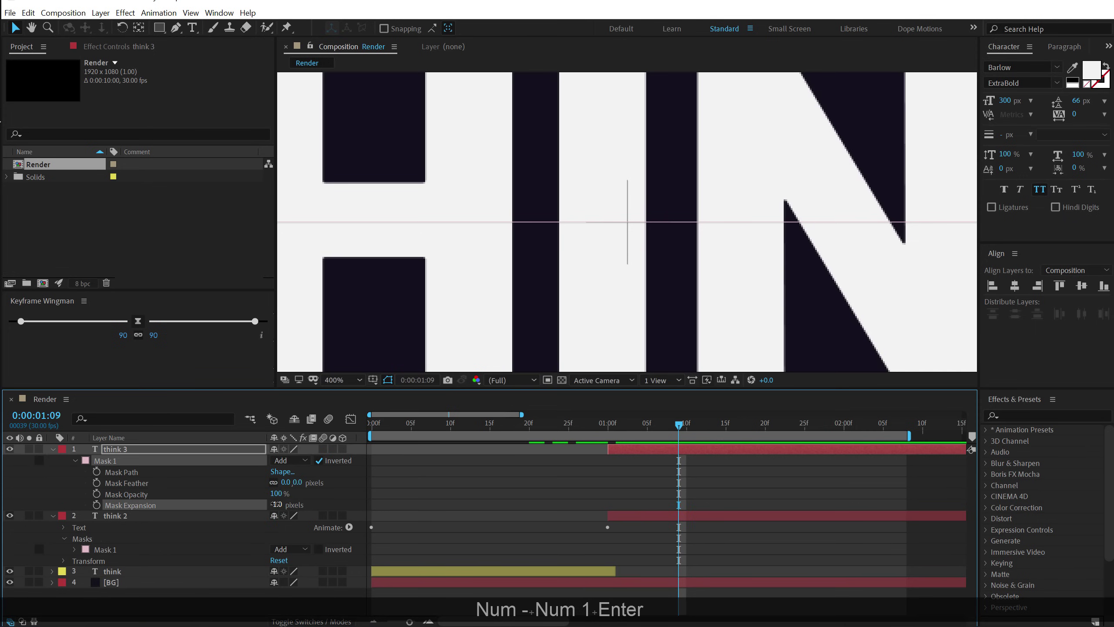
pyautogui.click(600, 258)
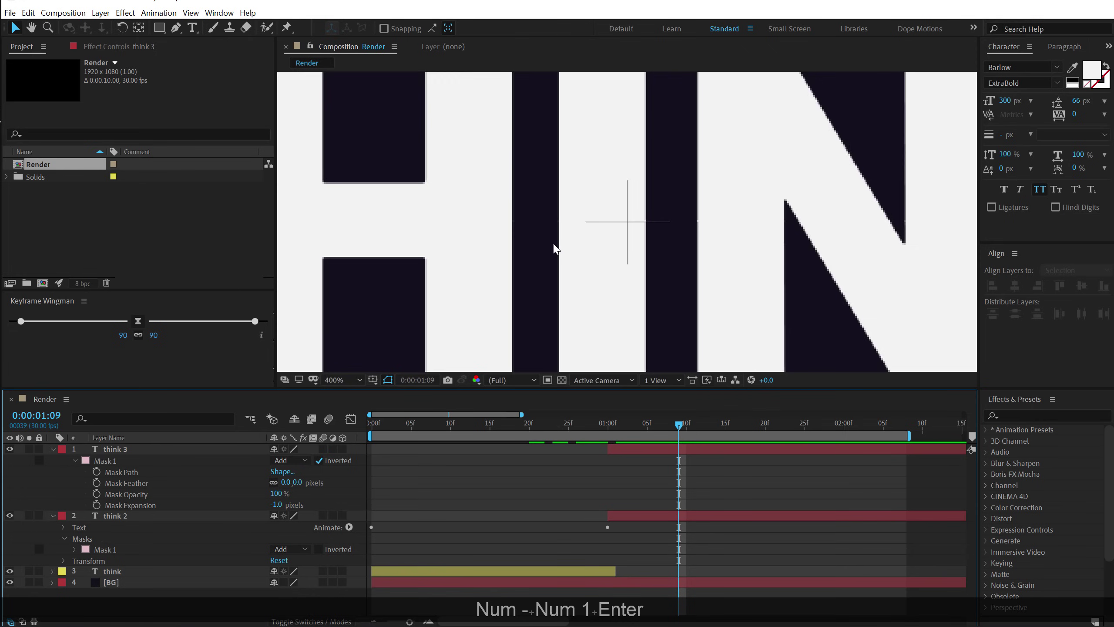
pyautogui.scroll(-4, 556, 249)
# Step: Extend the work area's end to about 0:00:04:00 and collapse the think 3 and think 2 layer properties
pyautogui.scroll(-2, 434, 453)
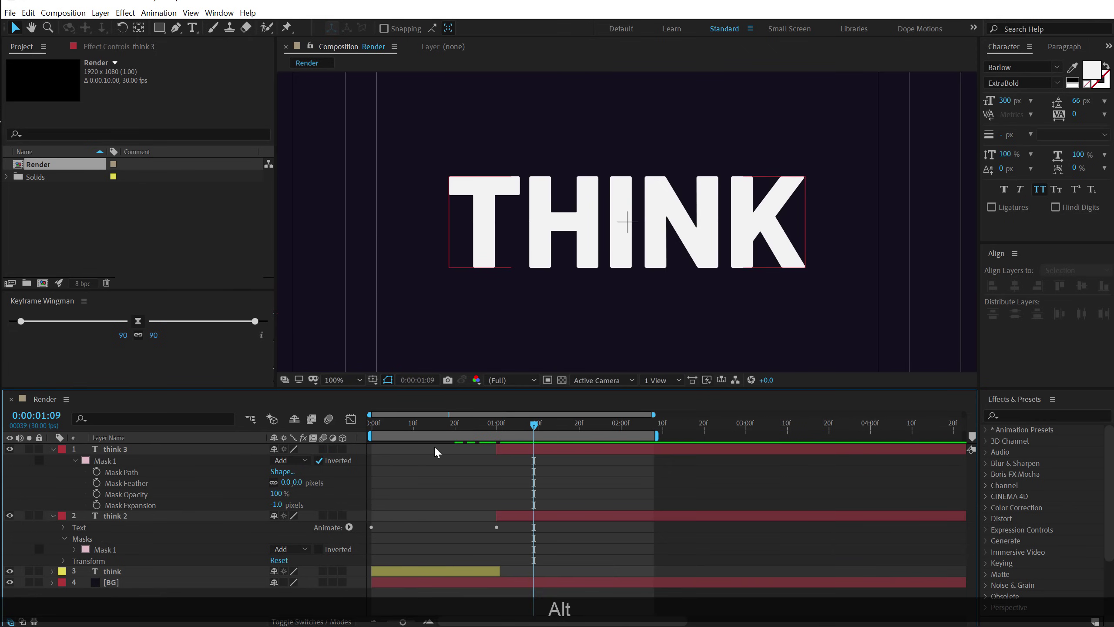
pyautogui.moveTo(663, 438); pyautogui.dragTo(877, 436)
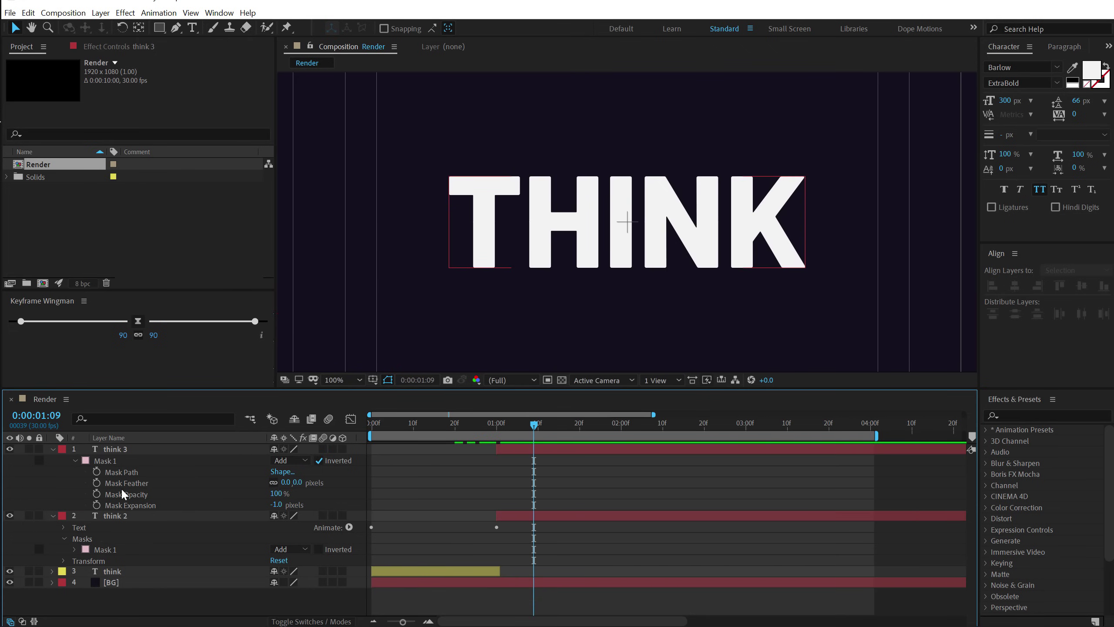
pyautogui.click(53, 449)
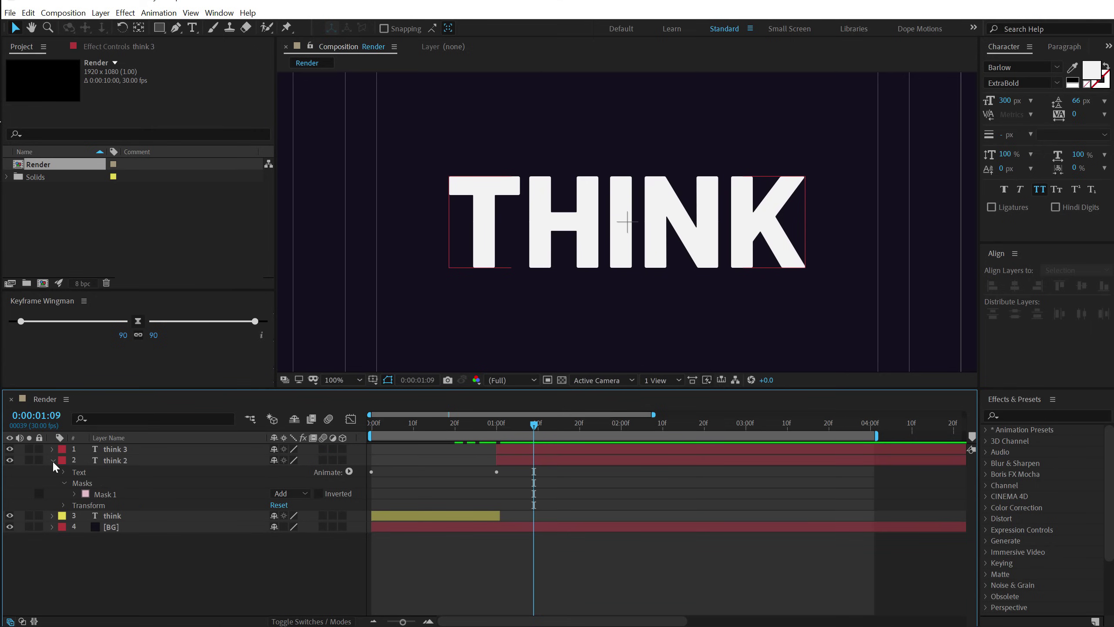
pyautogui.click(52, 461)
# Step: Enable Position keyframes on think 3 and think 2 and place these starting keyframes at 0:00:01:00
pyautogui.moveTo(534, 430); pyautogui.dragTo(661, 437)
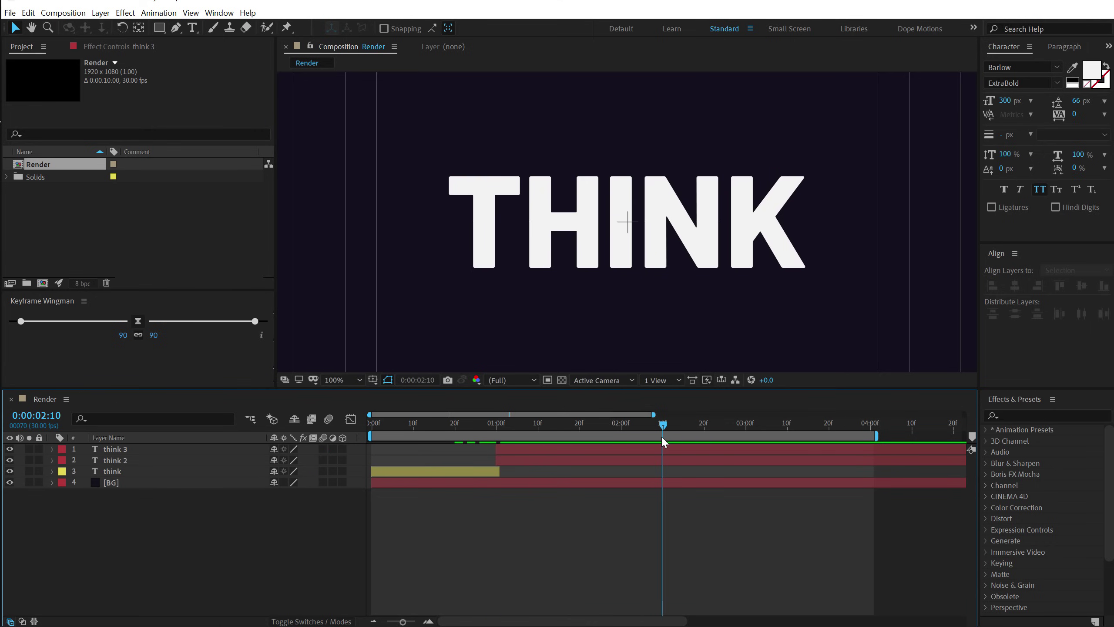
pyautogui.click(114, 449)
pyautogui.keyDown('ctrl'); pyautogui.click(115, 459); pyautogui.keyUp('ctrl')
pyautogui.press('p')
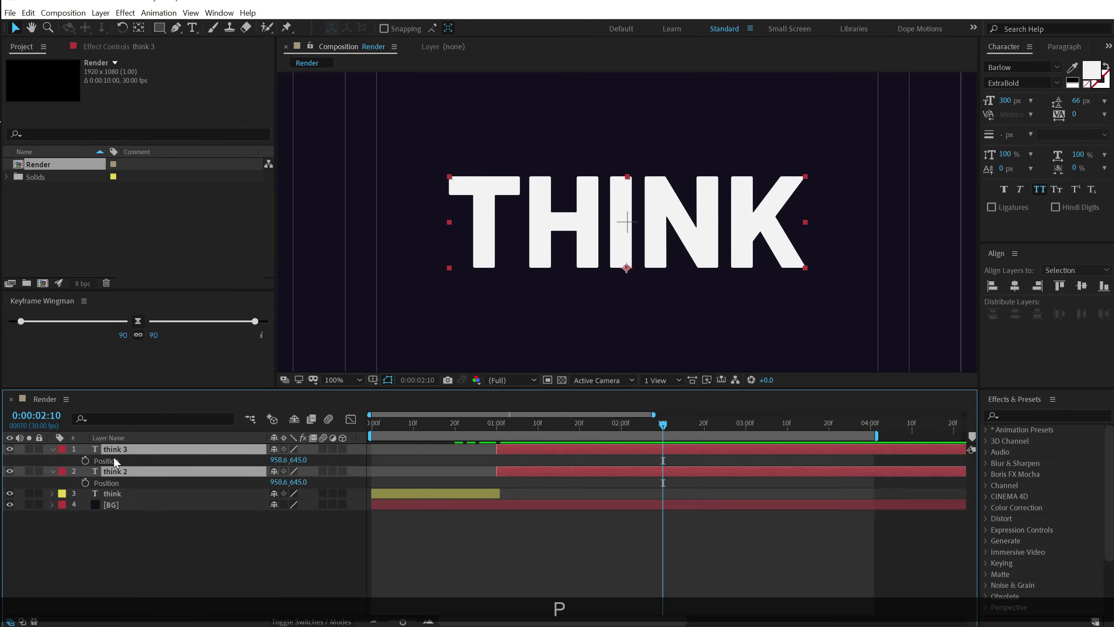
pyautogui.click(85, 460)
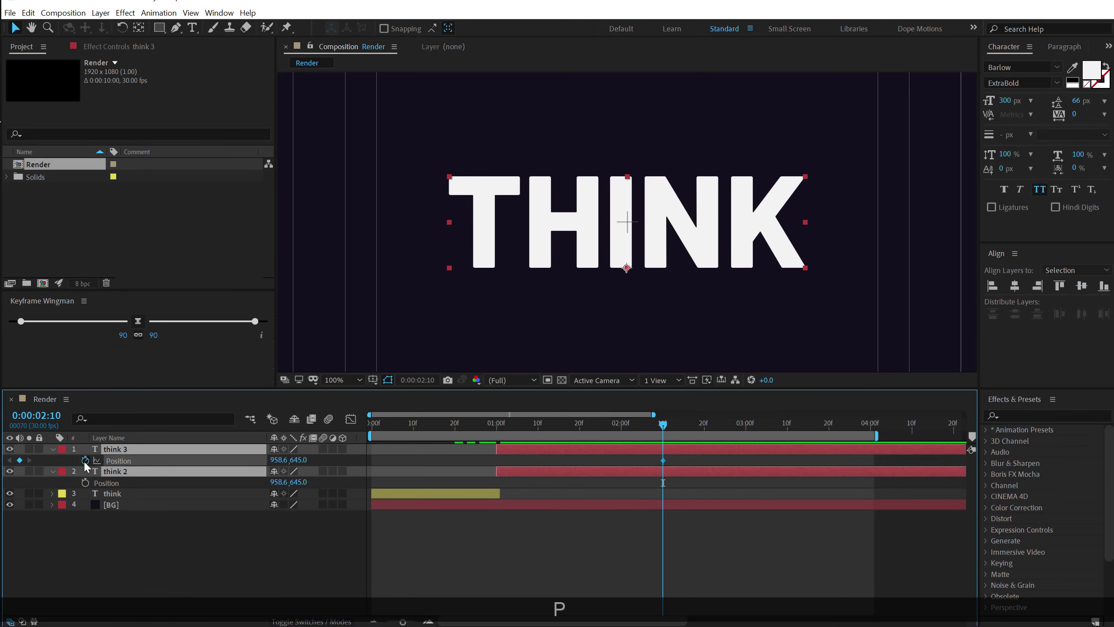
pyautogui.moveTo(665, 460); pyautogui.dragTo(499, 469)
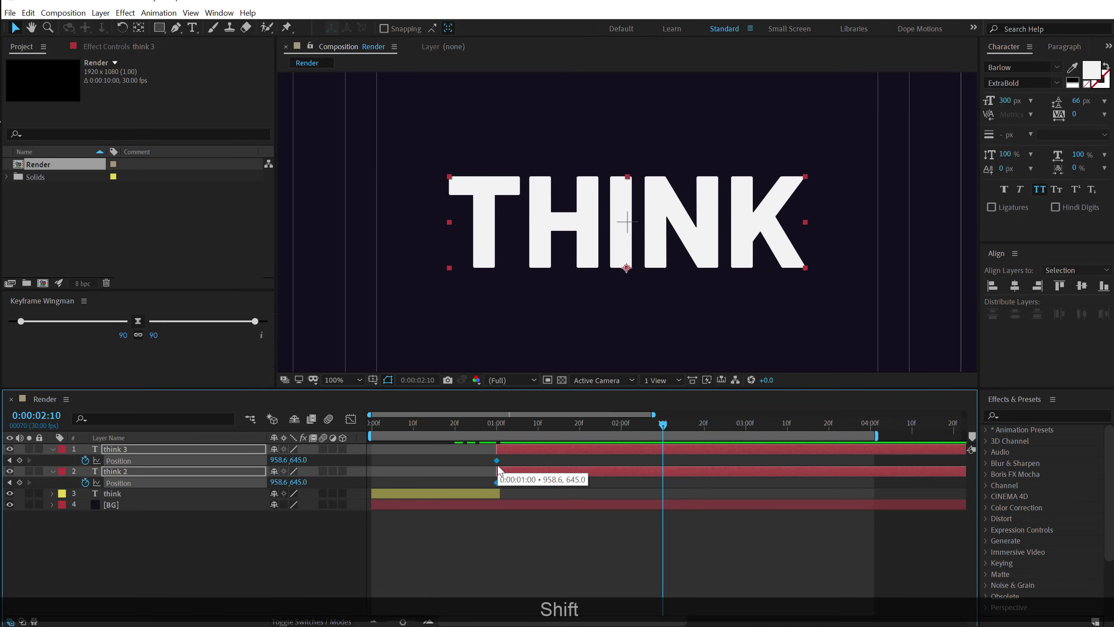
# Step: At 0:00:02:10, keyframe the halves apart with Y position 717 for think 3 and 573 for think 2
pyautogui.click(203, 522)
pyautogui.moveTo(303, 460); pyautogui.dragTo(360, 447)
pyautogui.moveTo(490, 428); pyautogui.dragTo(663, 438)
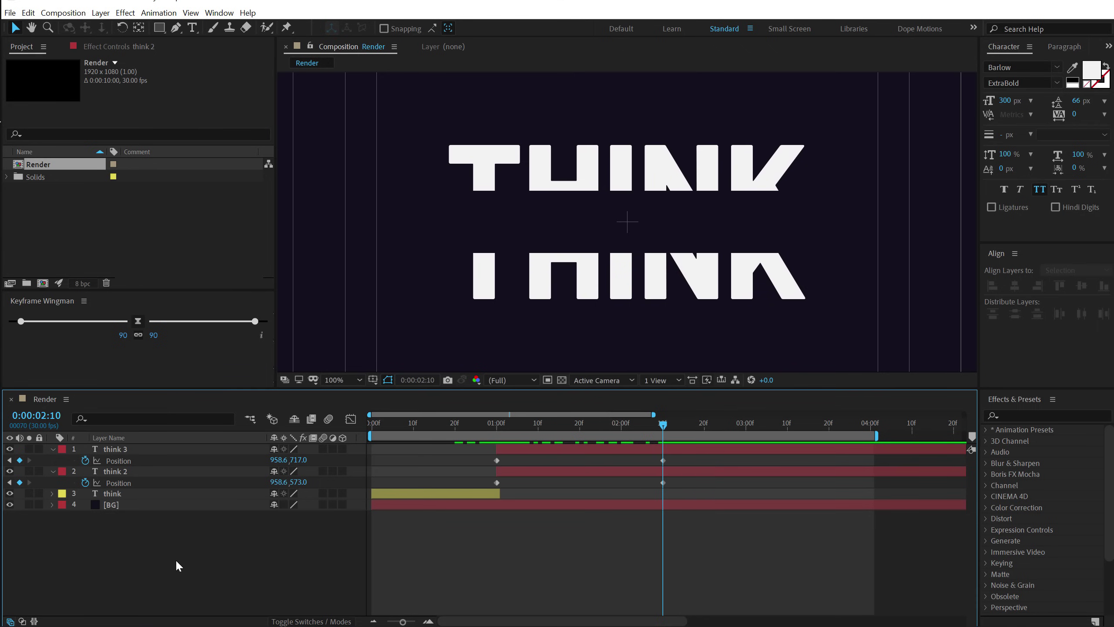
# Step: Draw a guide rectangle spanning the height of the gap between the word halves and centre it in the composition both ways
pyautogui.click(159, 28)
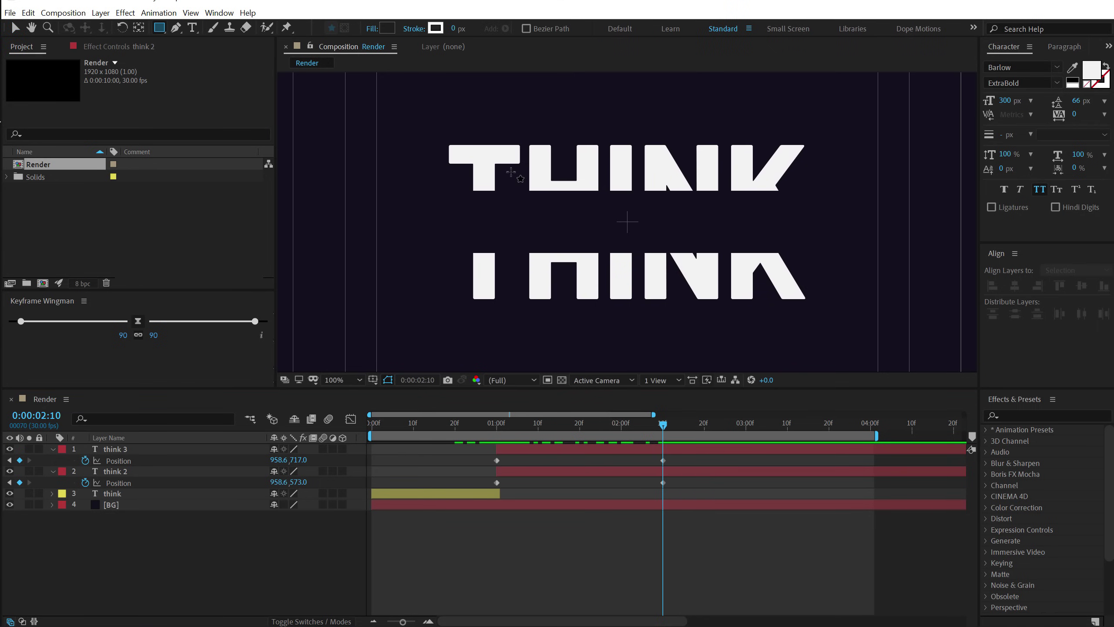
pyautogui.moveTo(527, 192); pyautogui.dragTo(598, 252)
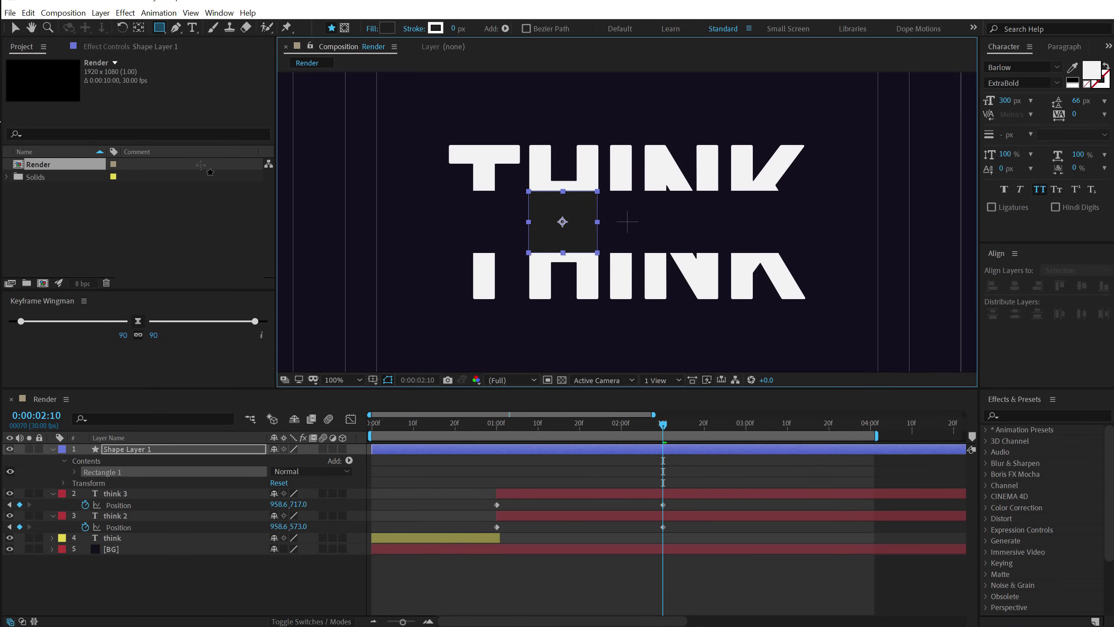
pyautogui.click(15, 29)
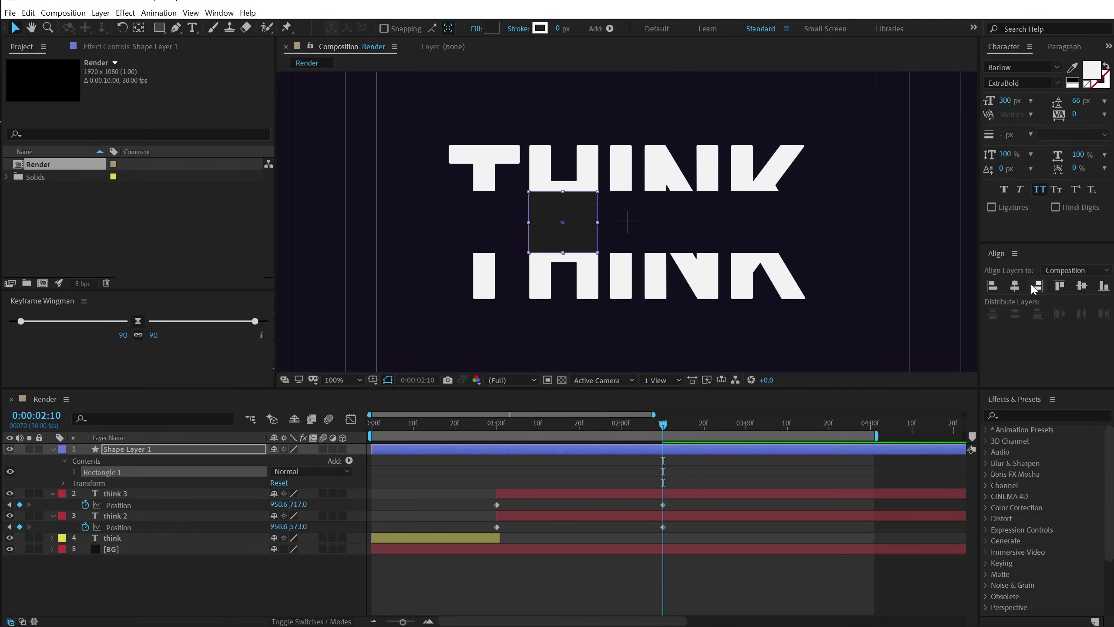
pyautogui.click(1014, 286)
pyautogui.click(1081, 285)
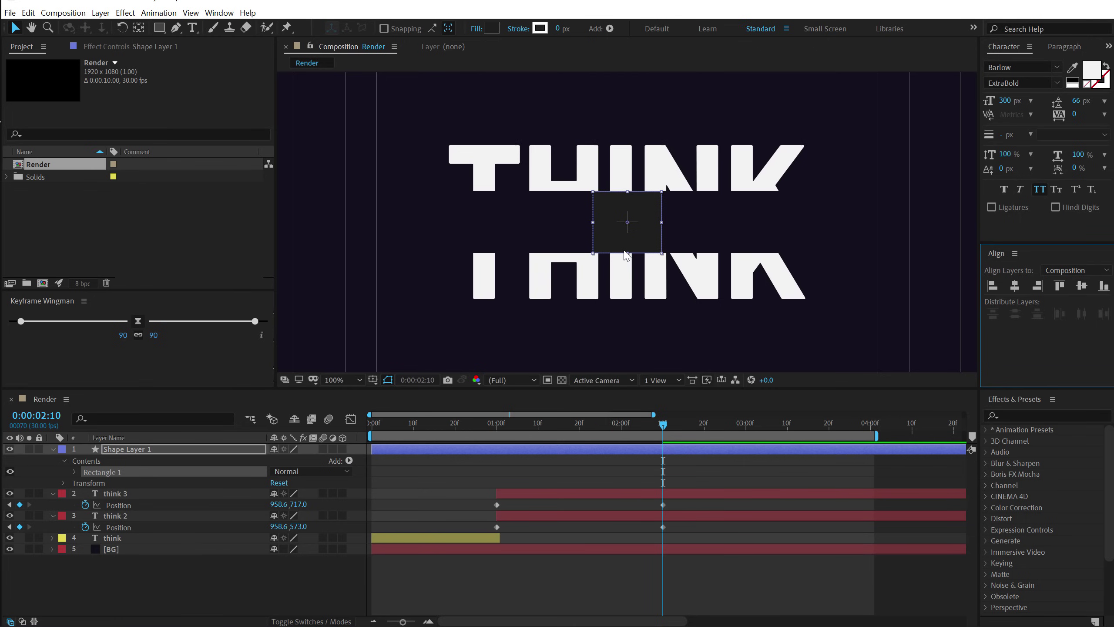
# Step: Compare the gap with the guide rectangle and set think 3's Y position to 718 at 0:00:02:10
pyautogui.press('.')
pyautogui.press('.')
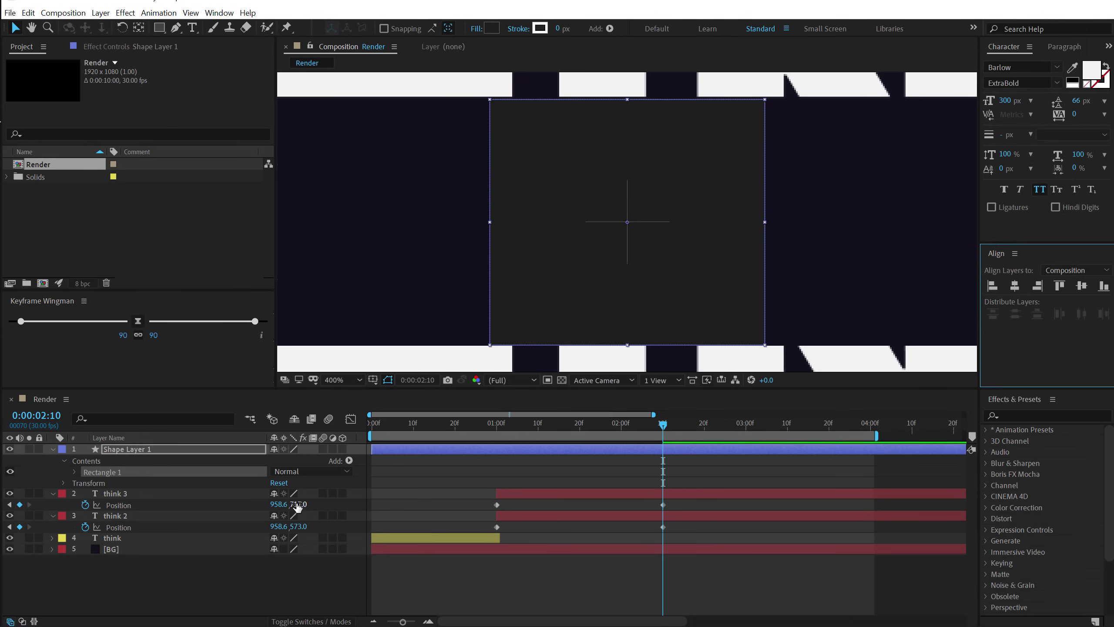
pyautogui.moveTo(300, 527); pyautogui.dragTo(303, 526)
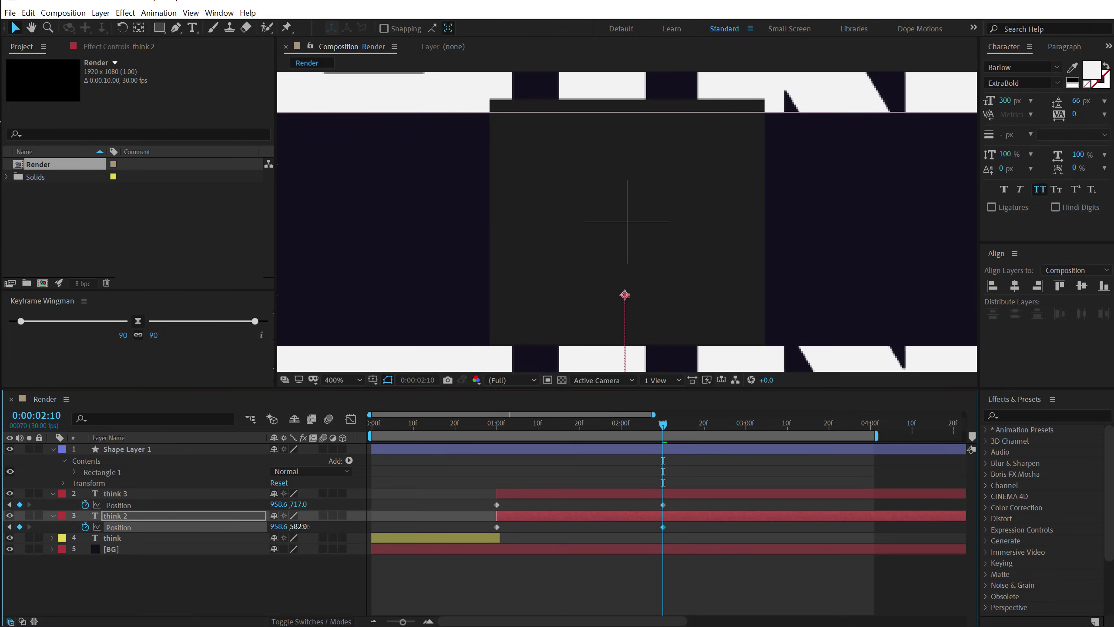
pyautogui.hotkey('ctrl', 'z')
pyautogui.moveTo(300, 504); pyautogui.dragTo(300, 504)
# Step: Delete the guide rectangle layer, hide the title/action safe guides, and check the split between 0:00:01:00 and 0:00:02:10
pyautogui.click(125, 449)
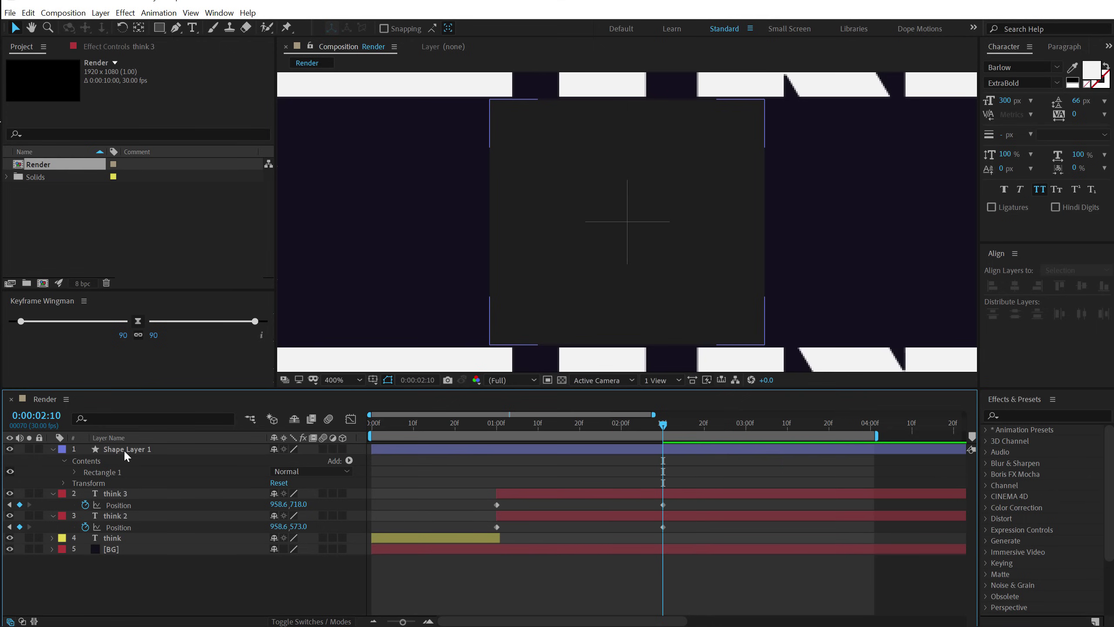
pyautogui.press('Delete')
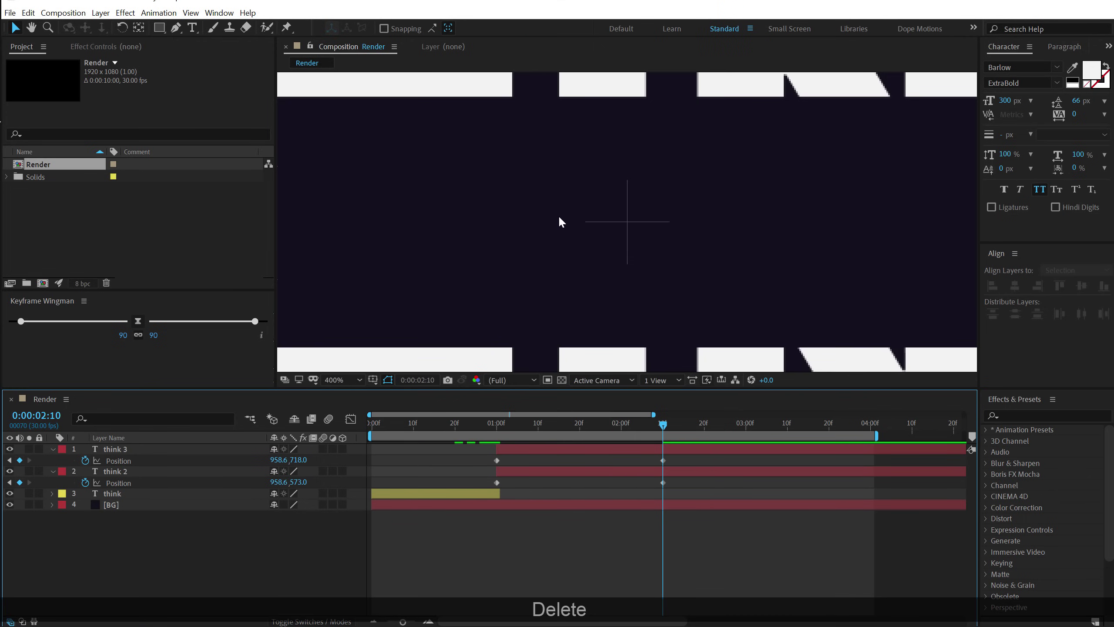
pyautogui.scroll(-2, 559, 215)
pyautogui.click(374, 379)
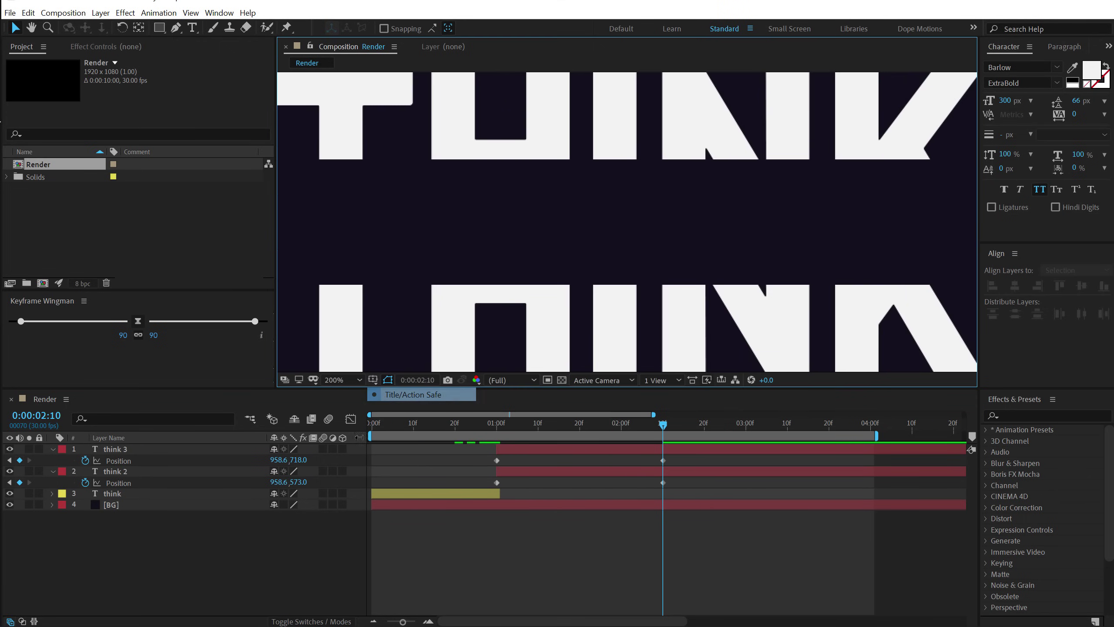
pyautogui.scroll(-2, 461, 273)
pyautogui.click(496, 423)
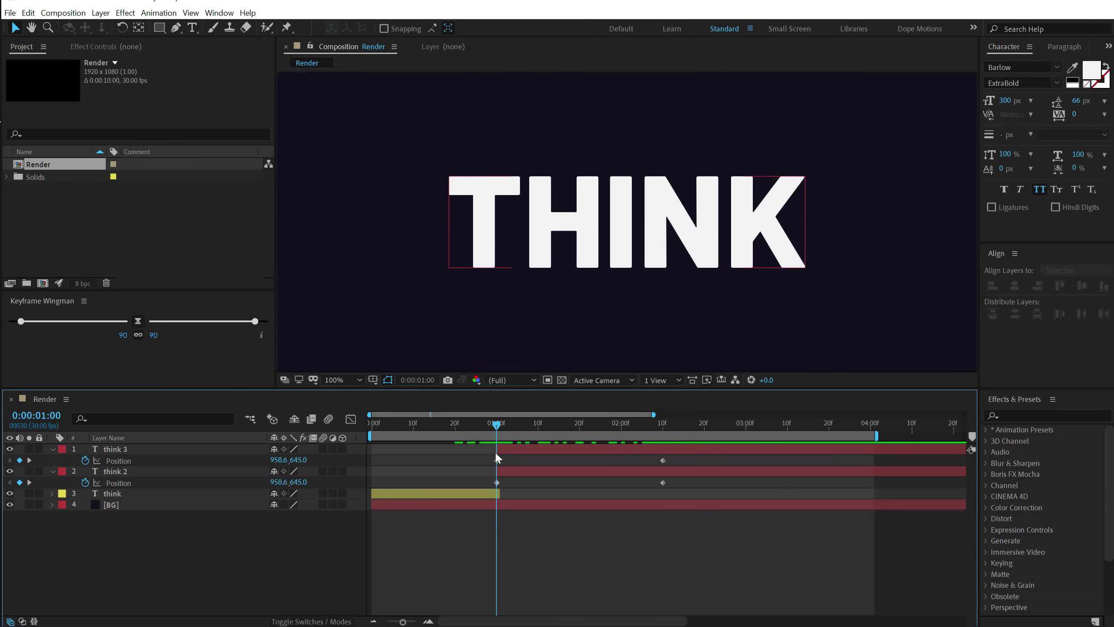
pyautogui.click(625, 422)
pyautogui.click(660, 423)
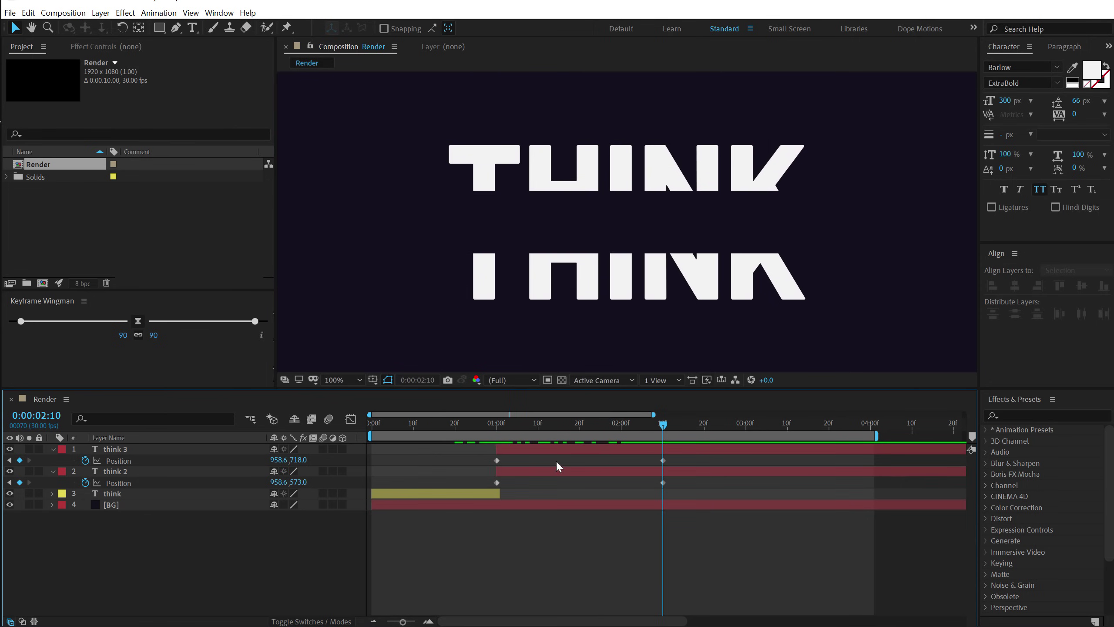
# Step: Create a new text layer reading "different" in the composition
pyautogui.click(190, 29)
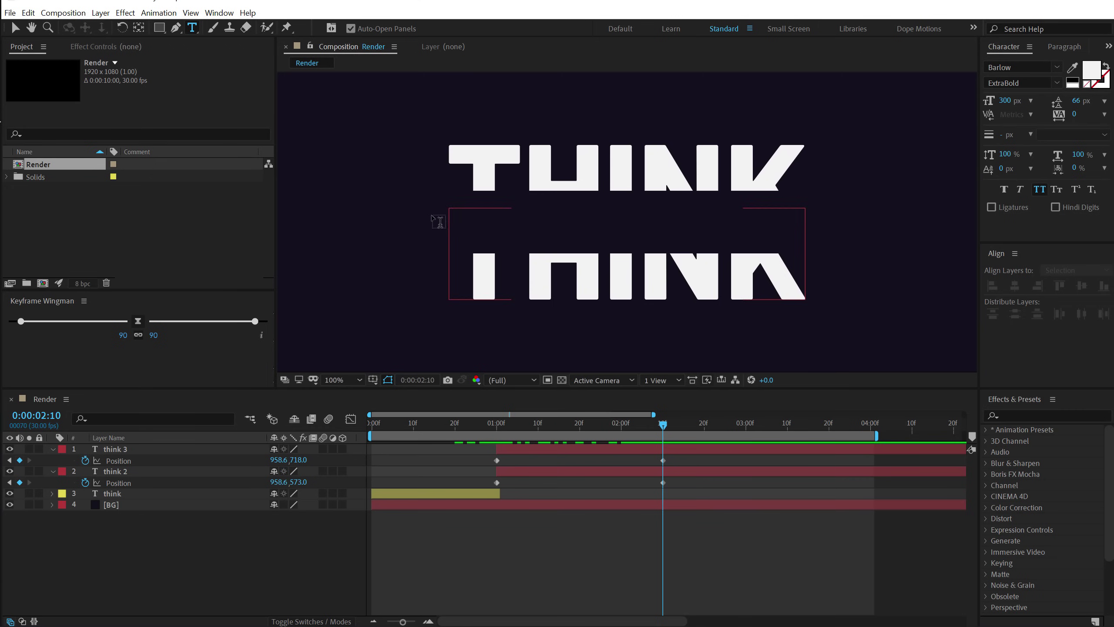
pyautogui.click(377, 230)
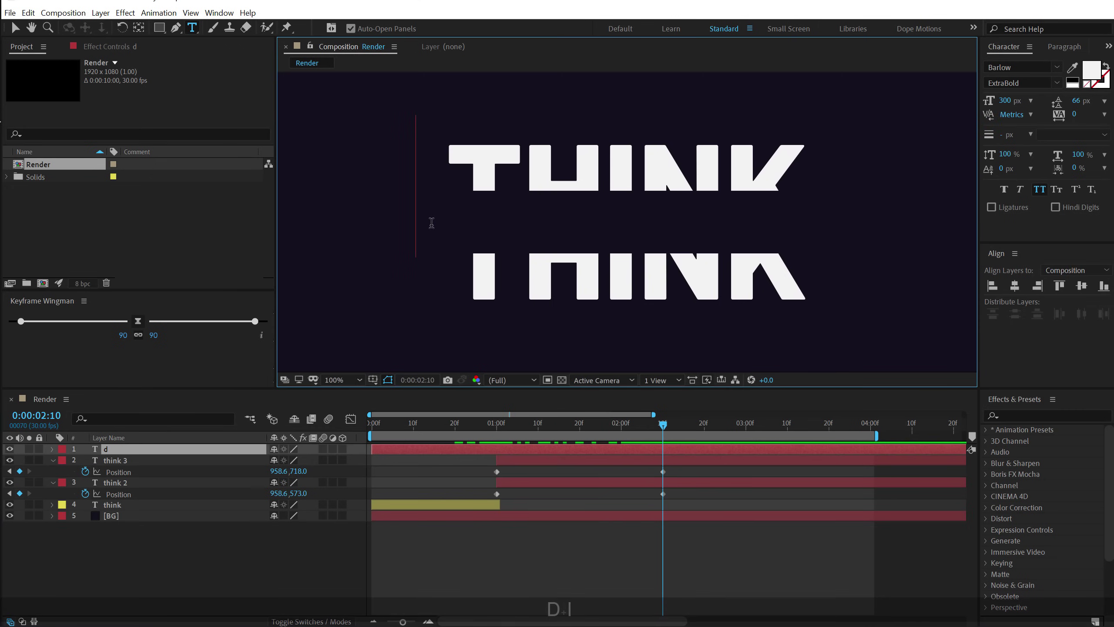
pyautogui.write('different')
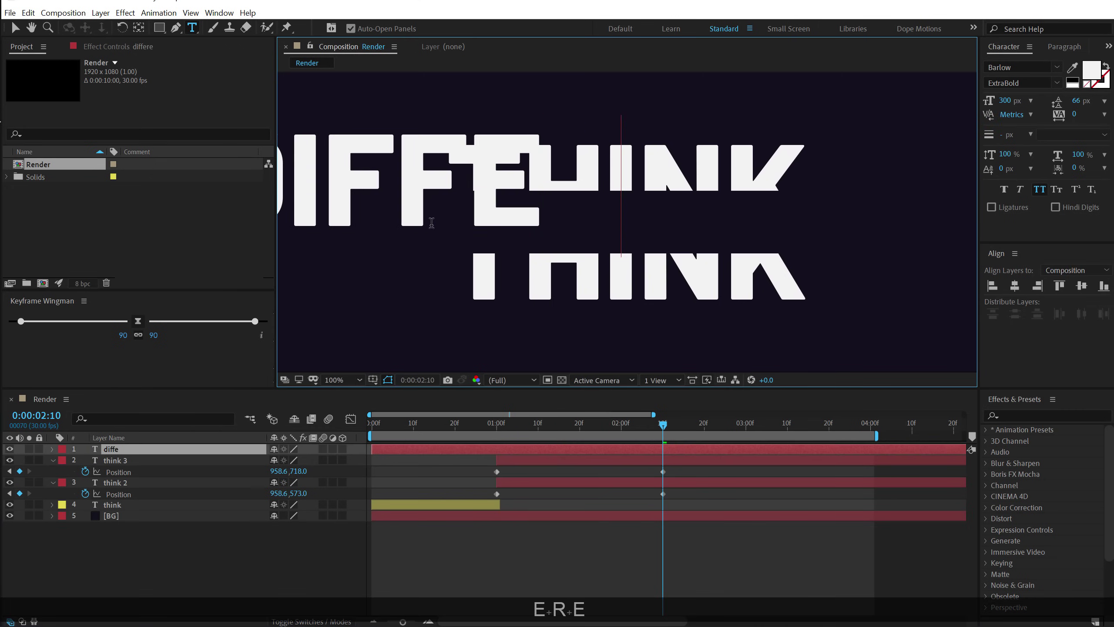
pyautogui.click(16, 28)
# Step: Set the DIFFERENT text's font size to 125 px and centre it horizontally and vertically between the THINK halves
pyautogui.moveTo(1005, 101); pyautogui.dragTo(913, 116)
pyautogui.click(1015, 285)
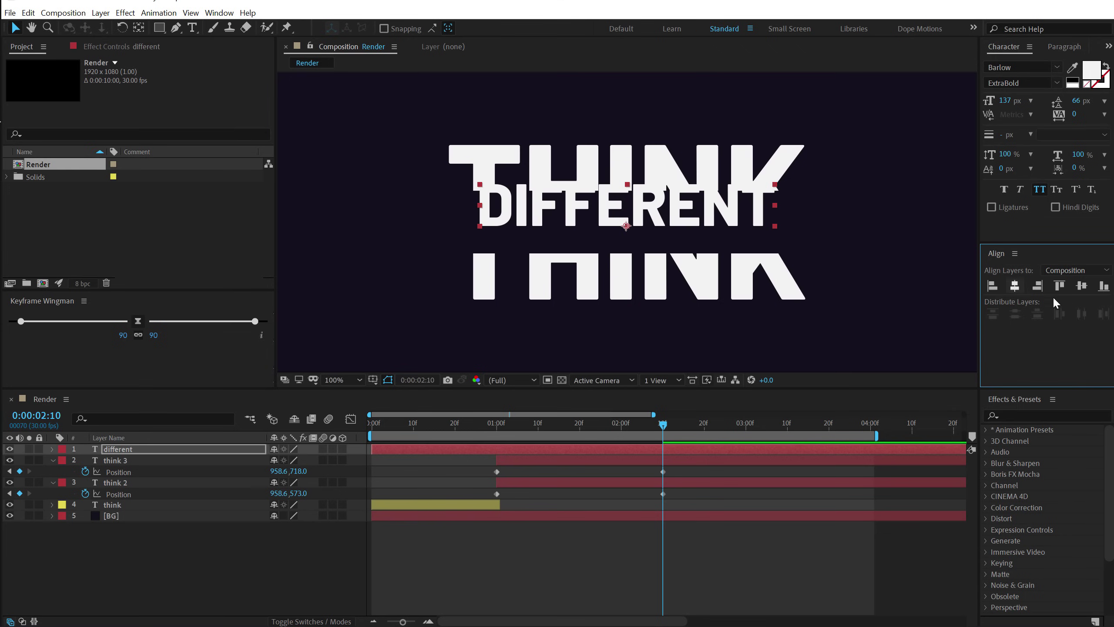
pyautogui.click(1086, 288)
pyautogui.click(1004, 101)
pyautogui.write('125')
pyautogui.press('Return')
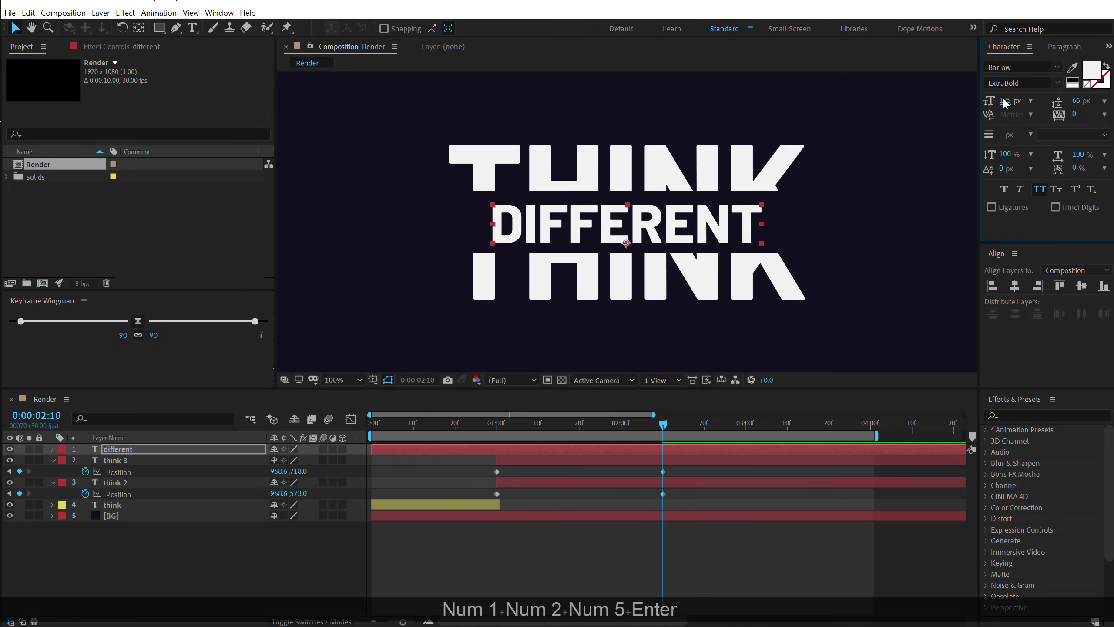
pyautogui.click(1081, 286)
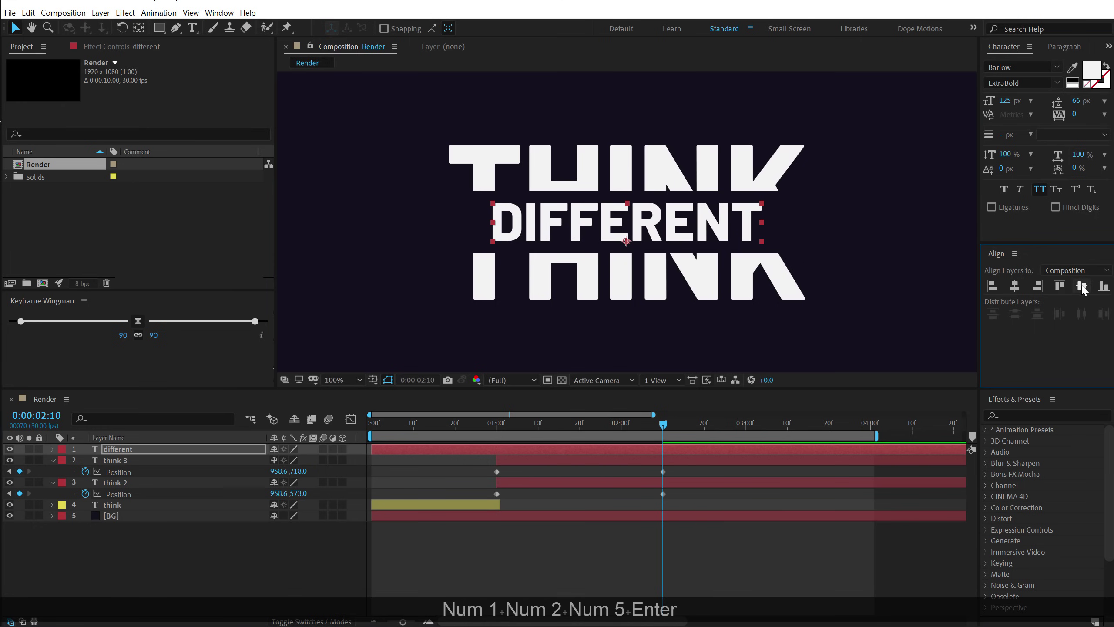
# Step: Change the fill colour of the DIFFERENT text to yellow FFD600
pyautogui.click(1092, 71)
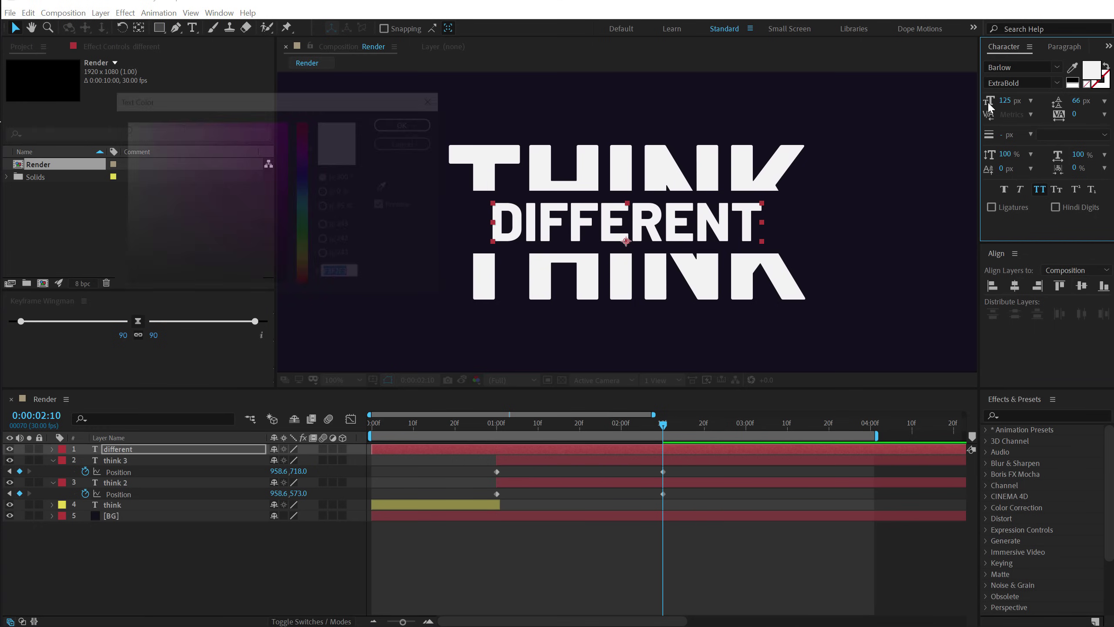
pyautogui.moveTo(308, 247); pyautogui.dragTo(308, 264)
pyautogui.moveTo(270, 166); pyautogui.dragTo(293, 93)
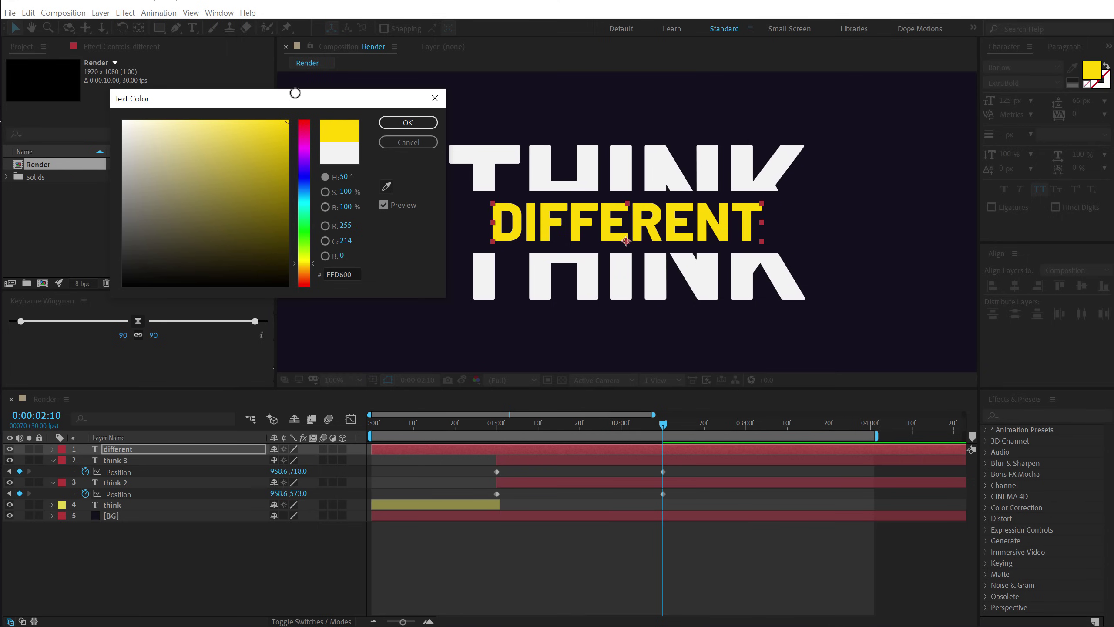
pyautogui.click(407, 122)
pyautogui.click(572, 317)
# Step: Give the different layer a Yellow label
pyautogui.click(465, 450)
pyautogui.click(61, 449)
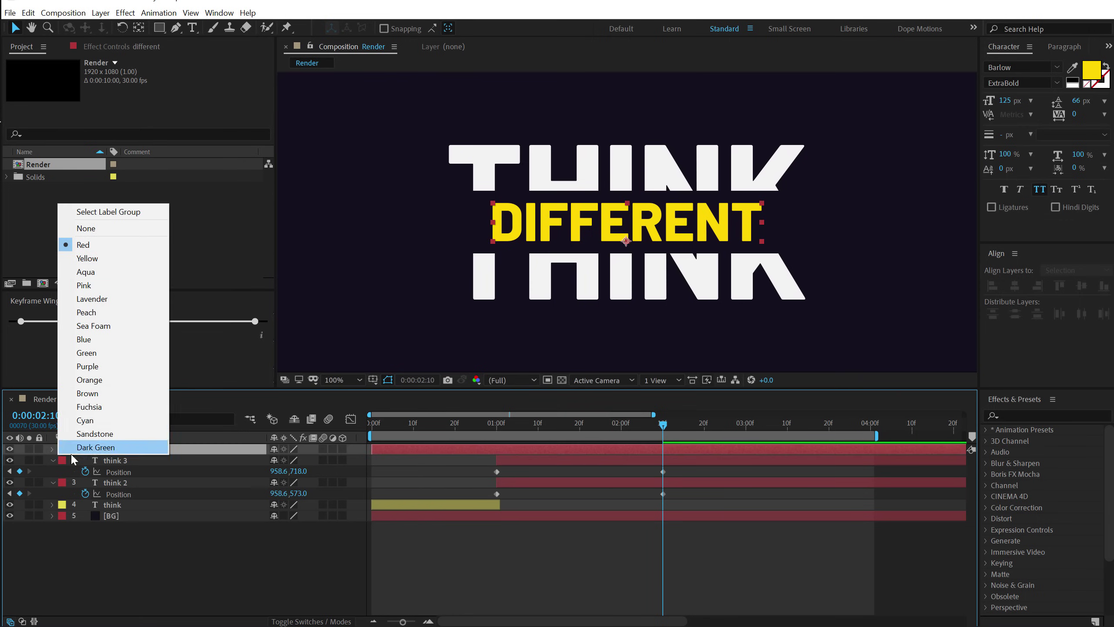
pyautogui.click(110, 258)
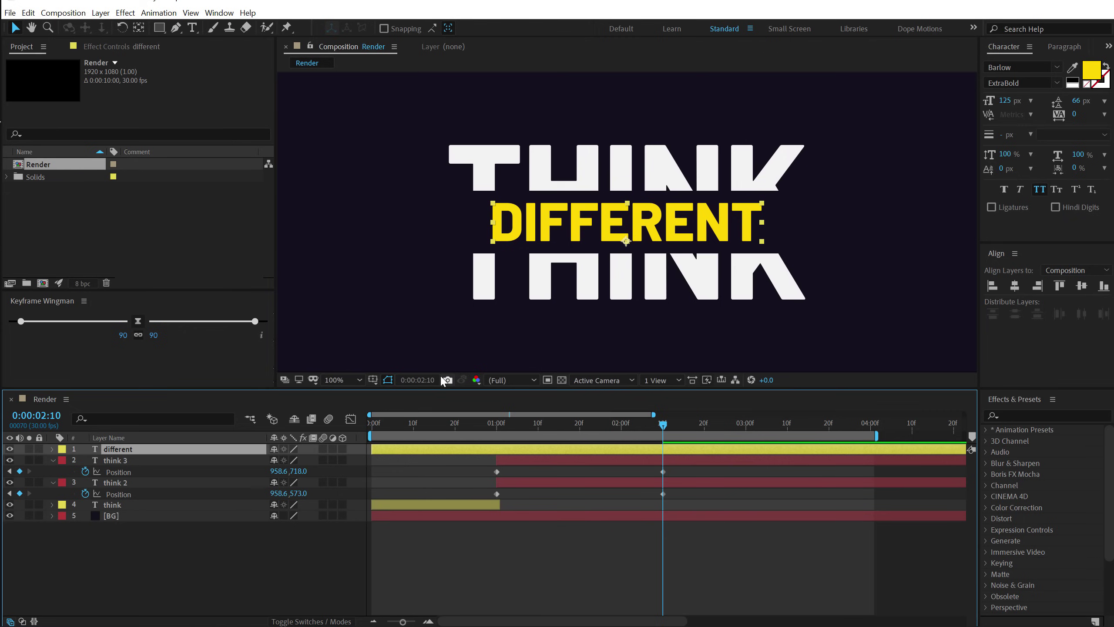
# Step: Collapse the properties of the think 3 and think 2 layers and select the different layer
pyautogui.click(53, 460)
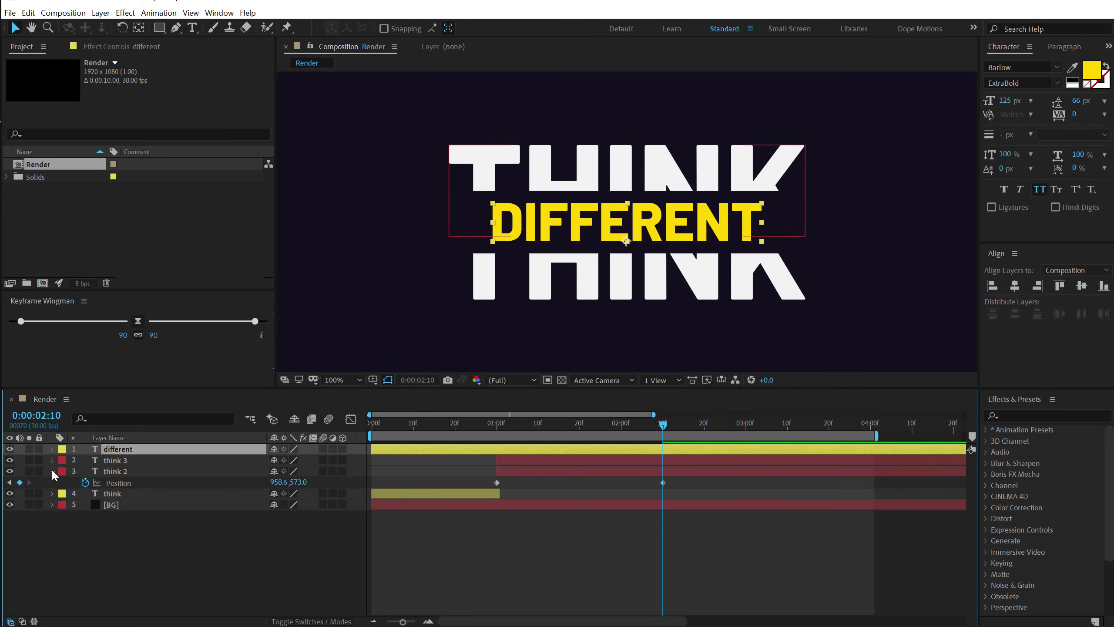
pyautogui.click(52, 470)
pyautogui.click(110, 515)
pyautogui.click(132, 449)
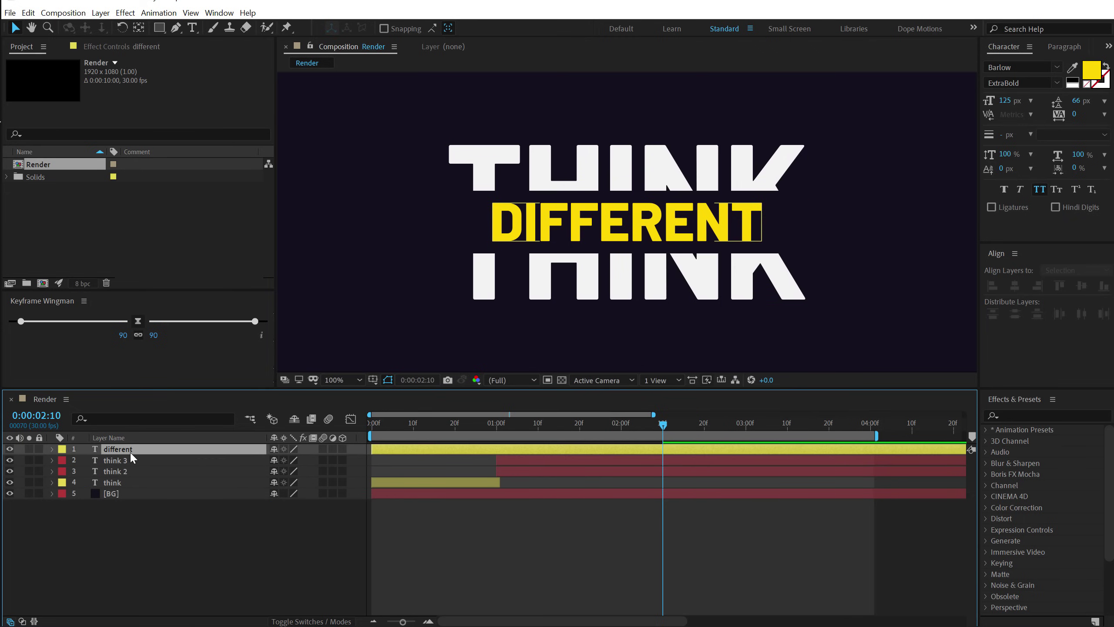
# Step: At 0:00:02:10, draw a rectangle about 100 × 143 px on a new shape layer, filling the gap's height over DIFFERENT's first letter
pyautogui.moveTo(499, 427); pyautogui.dragTo(665, 444)
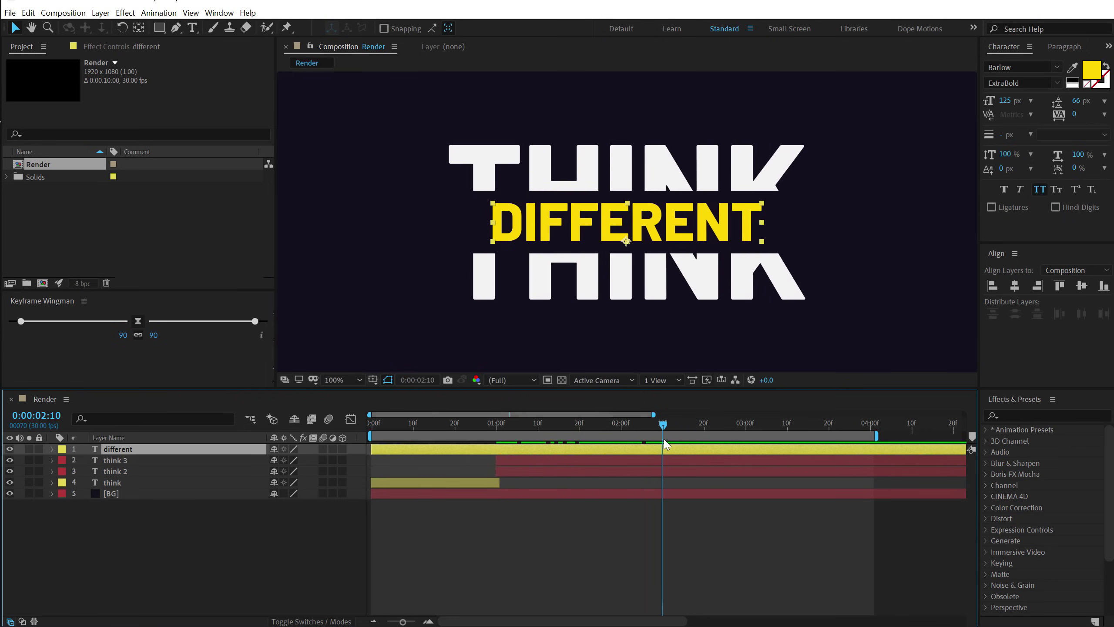
pyautogui.click(212, 540)
pyautogui.press('q')
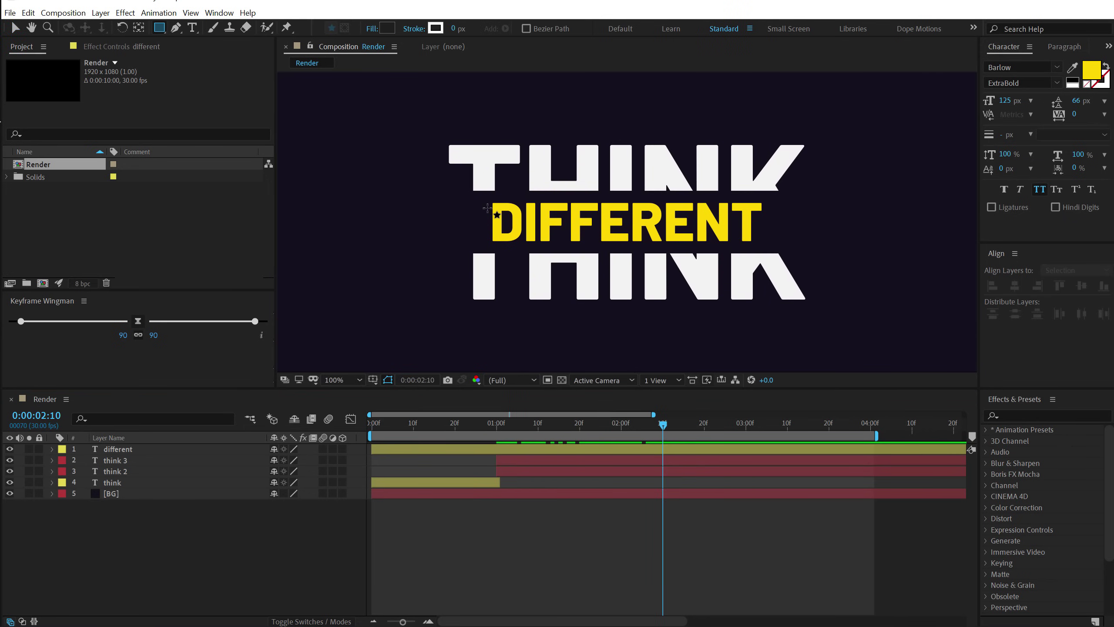
pyautogui.press('.')
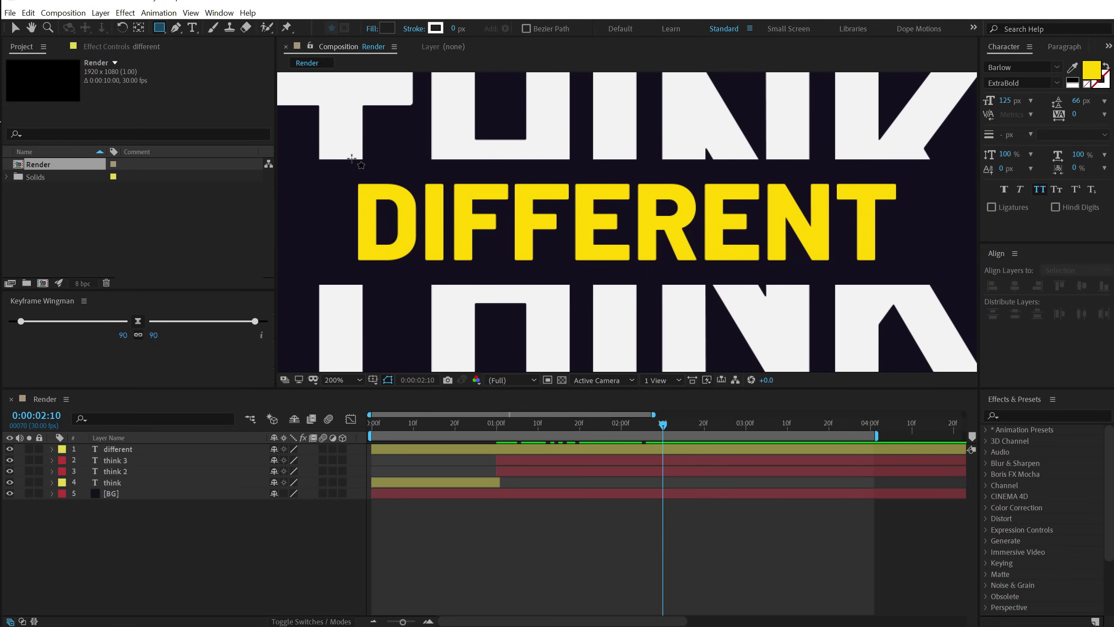
pyautogui.moveTo(347, 159)
pyautogui.mouseDown()
pyautogui.moveTo(435, 261)
pyautogui.moveTo(434, 282)
pyautogui.mouseUp()
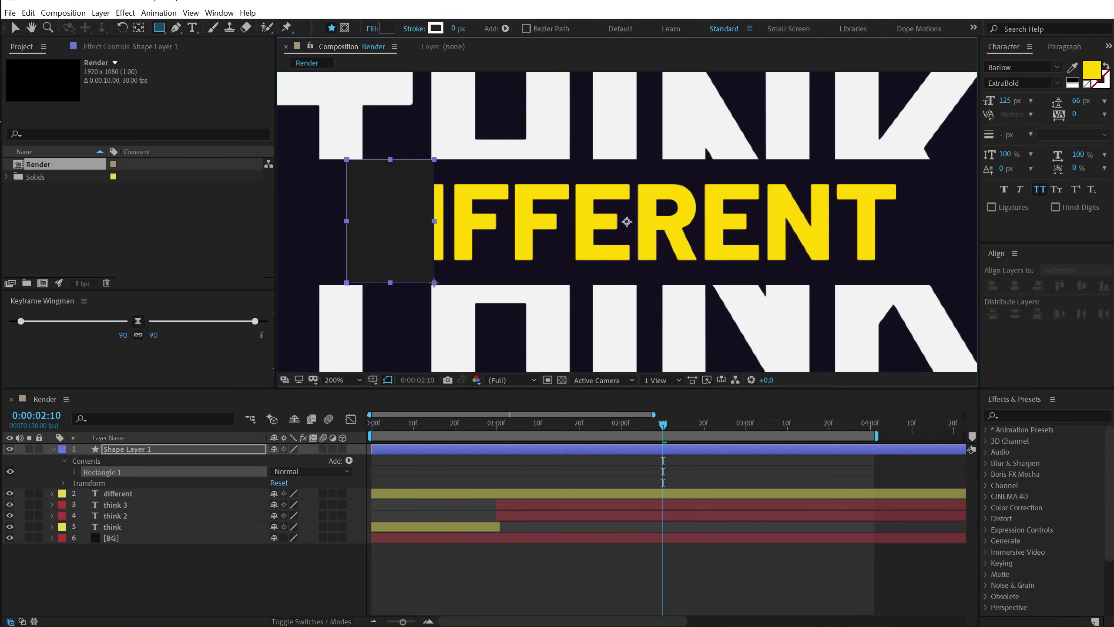
# Step: Centre the rectangle layer's anchor point in the shape and align the layer horizontally to the composition centre
pyautogui.hotkey('ctrl', 'alt', 'Home')
pyautogui.press('v')
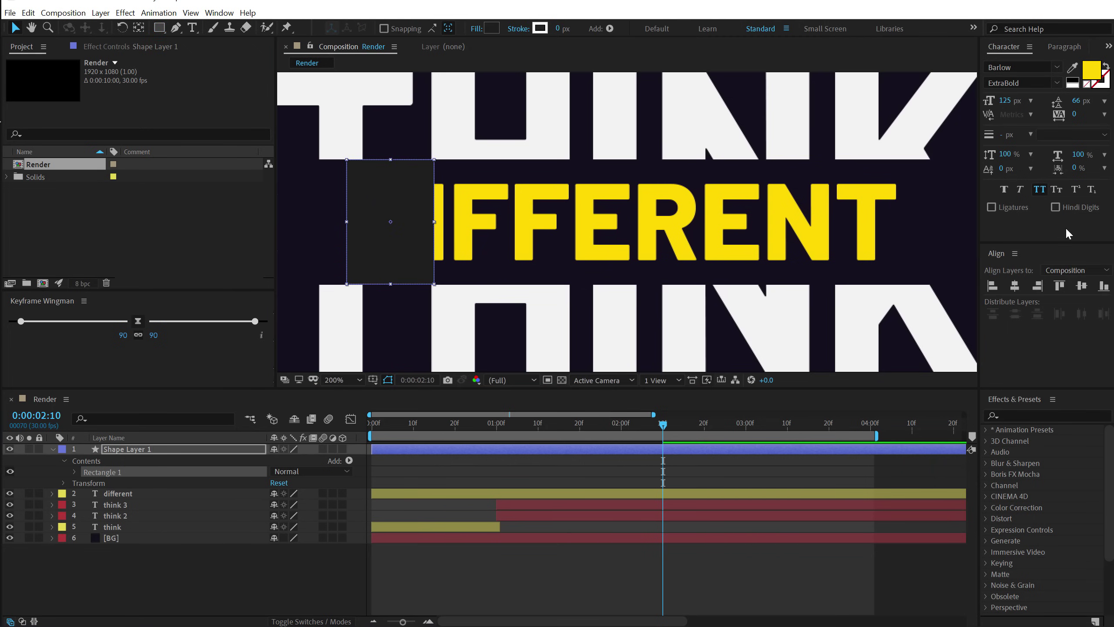
pyautogui.click(1015, 286)
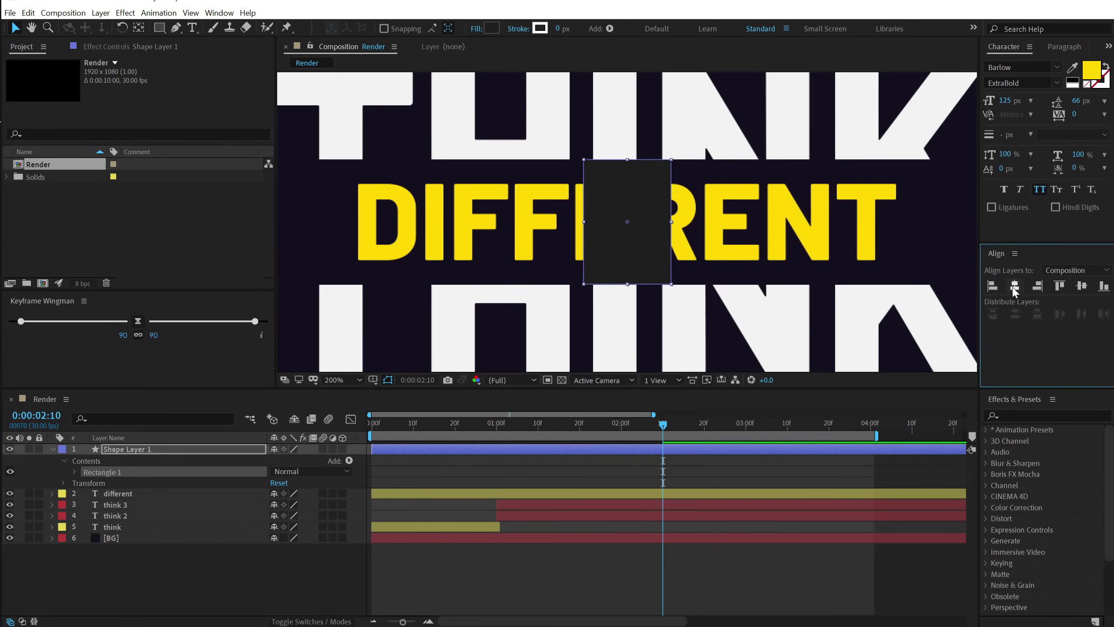
# Step: Unlink the rectangle path's size dimensions and widen it to 998.5 px so it covers the whole DIFFERENT text
pyautogui.click(75, 472)
pyautogui.click(86, 482)
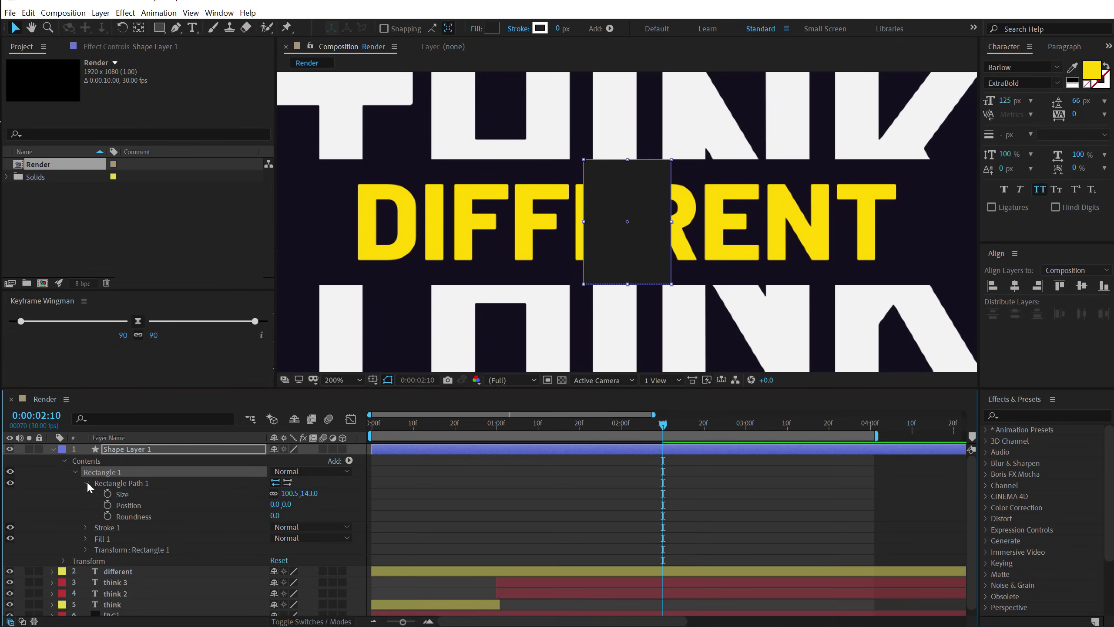
pyautogui.moveTo(294, 492); pyautogui.dragTo(732, 457)
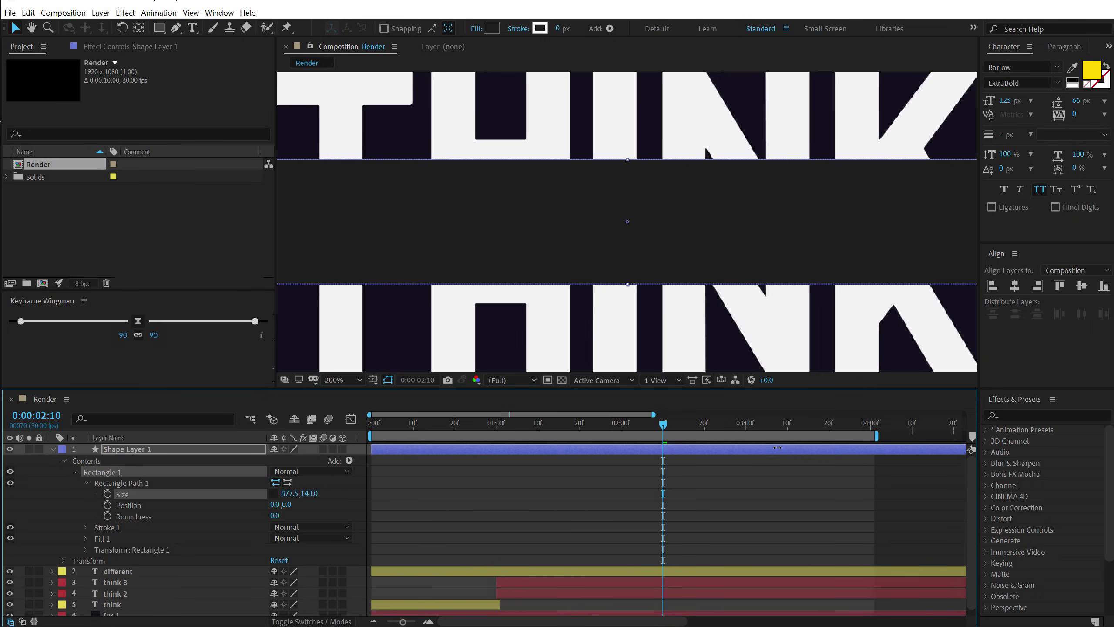
pyautogui.press(',')
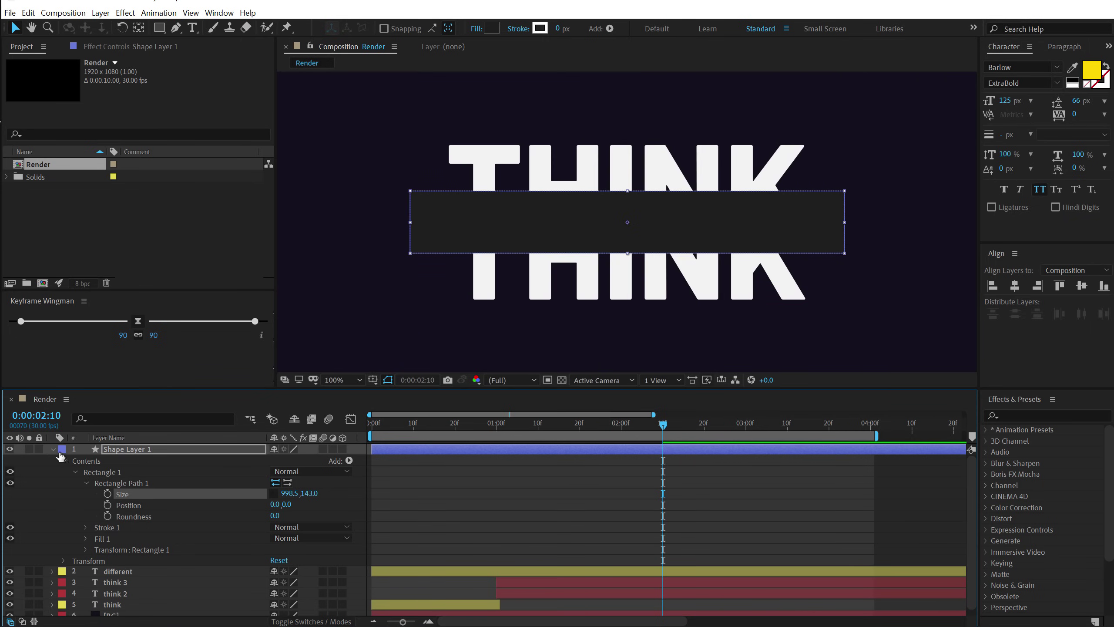
# Step: Rename the rectangle's shape layer as Mask
pyautogui.click(120, 450)
pyautogui.press('Return')
pyautogui.write('Mask')
pyautogui.press('Return')
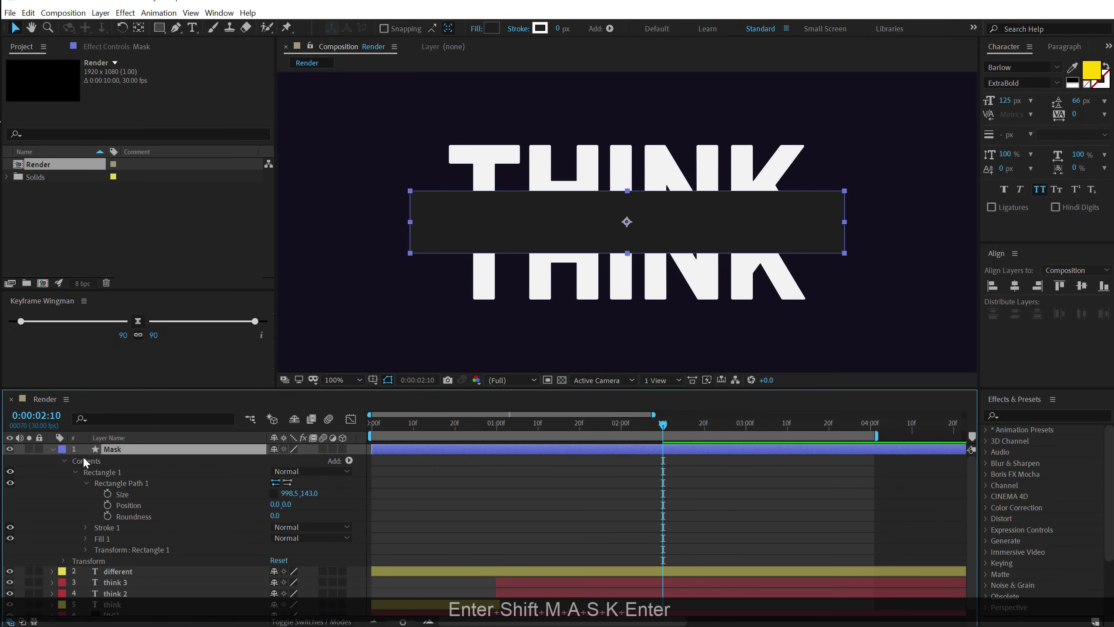
# Step: Add a Scale keyframe of 100% to the Mask layer at 0:00:02:10
pyautogui.press('s')
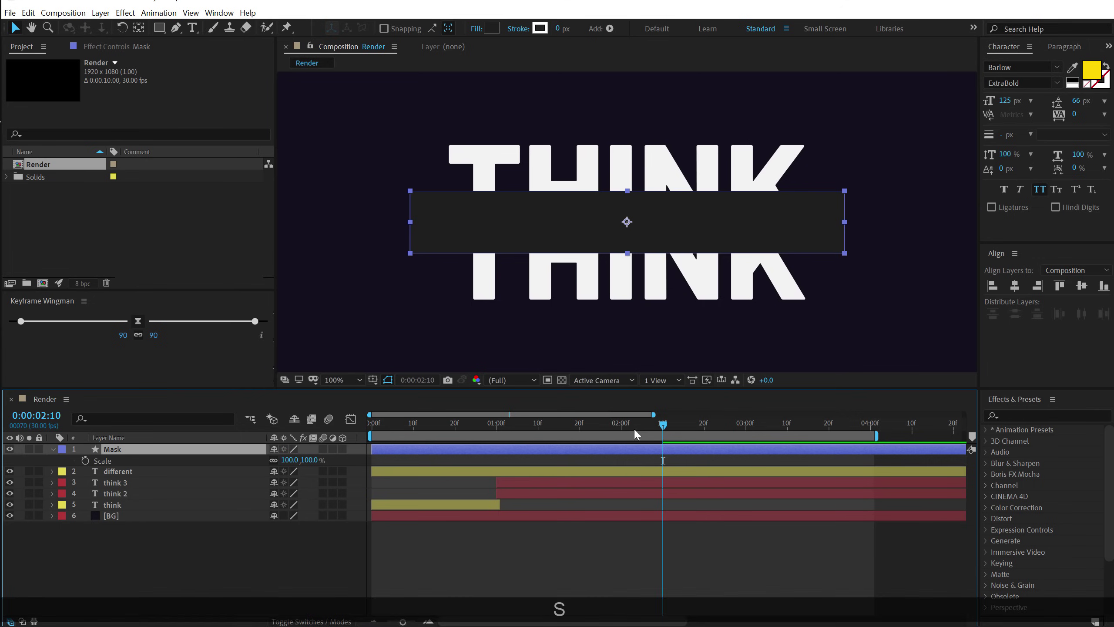
pyautogui.press('F2')
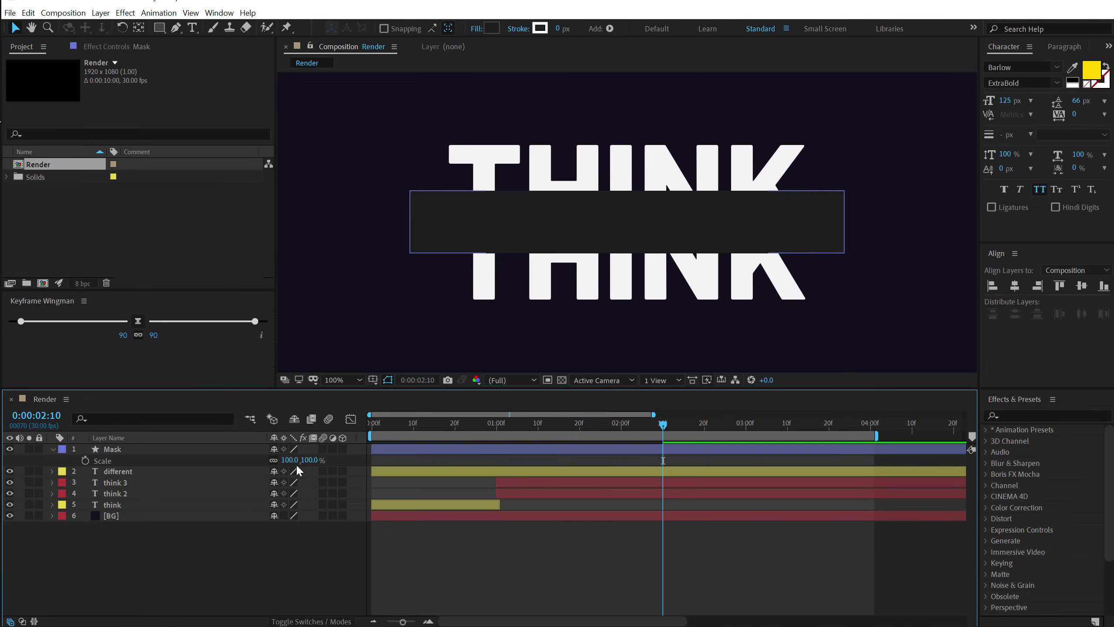
pyautogui.click(85, 460)
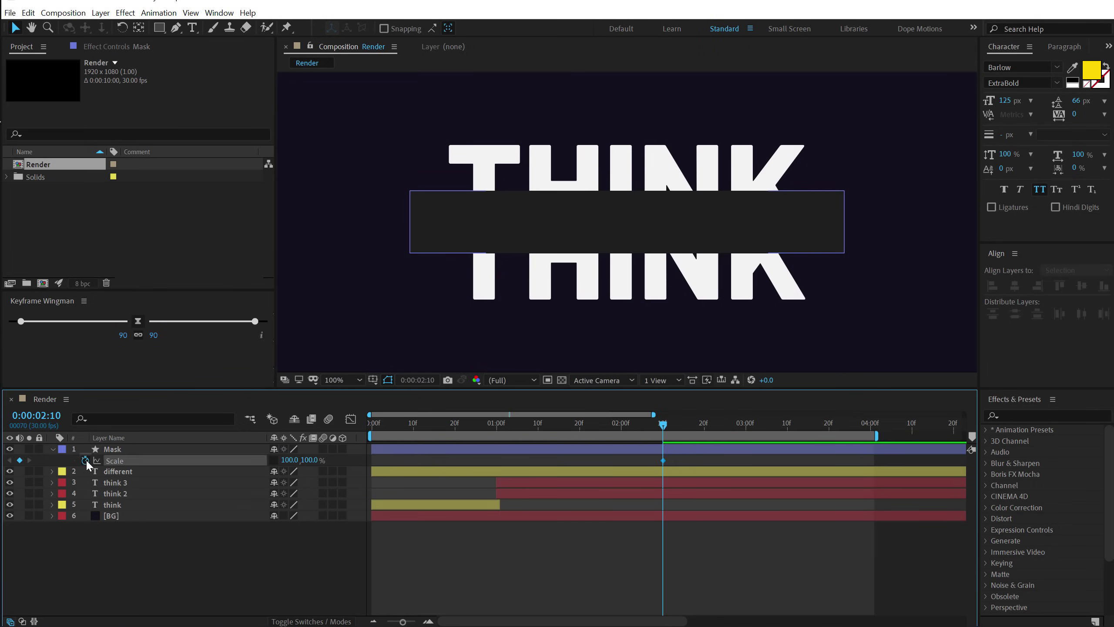
# Step: At 0:00:01:00, unlink the Mask layer's Scale dimensions and set the vertical scale to 0%
pyautogui.moveTo(614, 428); pyautogui.dragTo(496, 436)
pyautogui.moveTo(310, 460); pyautogui.dragTo(294, 461)
pyautogui.click(308, 460)
pyautogui.write('0')
pyautogui.press('Return')
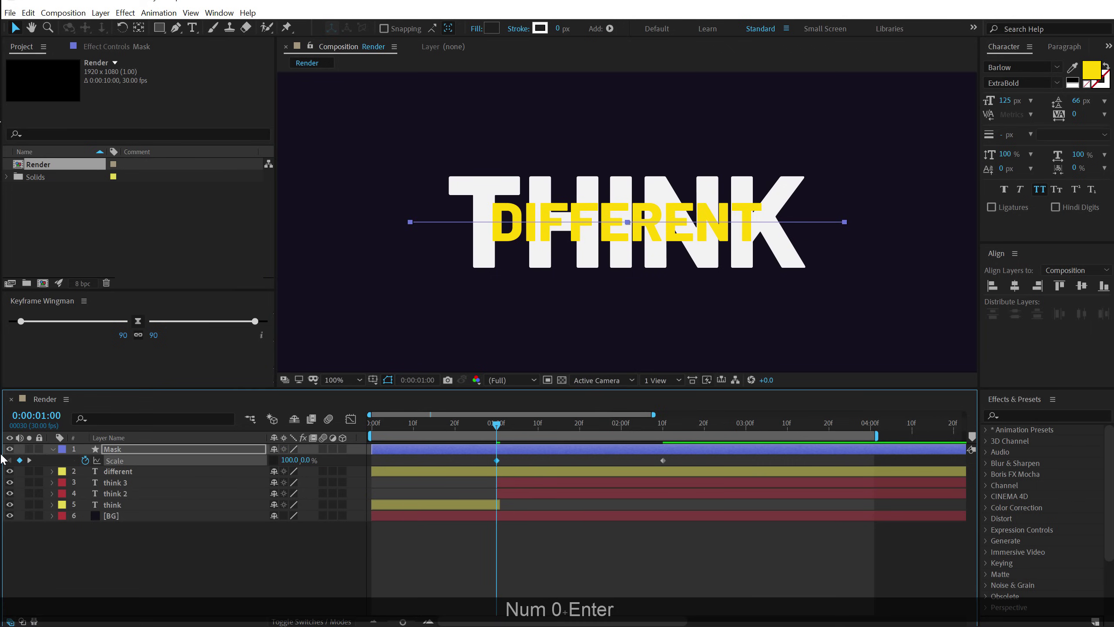
# Step: Hide the Mask layer and apply the Set Matte effect to the different layer, taking the matte from Mask
pyautogui.click(9, 449)
pyautogui.click(52, 449)
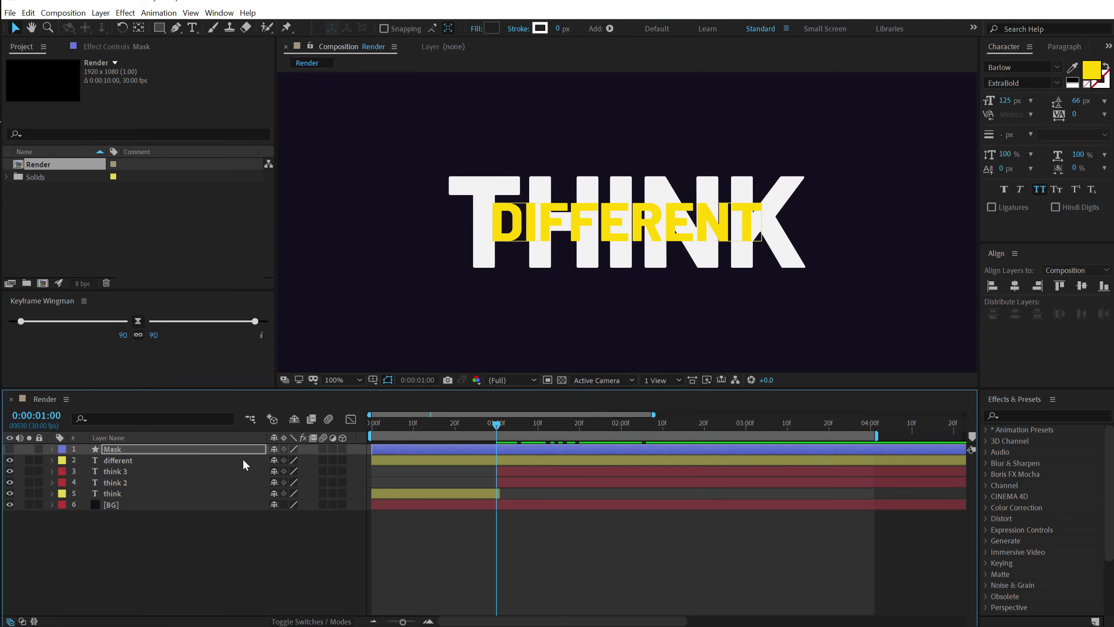
pyautogui.click(125, 461)
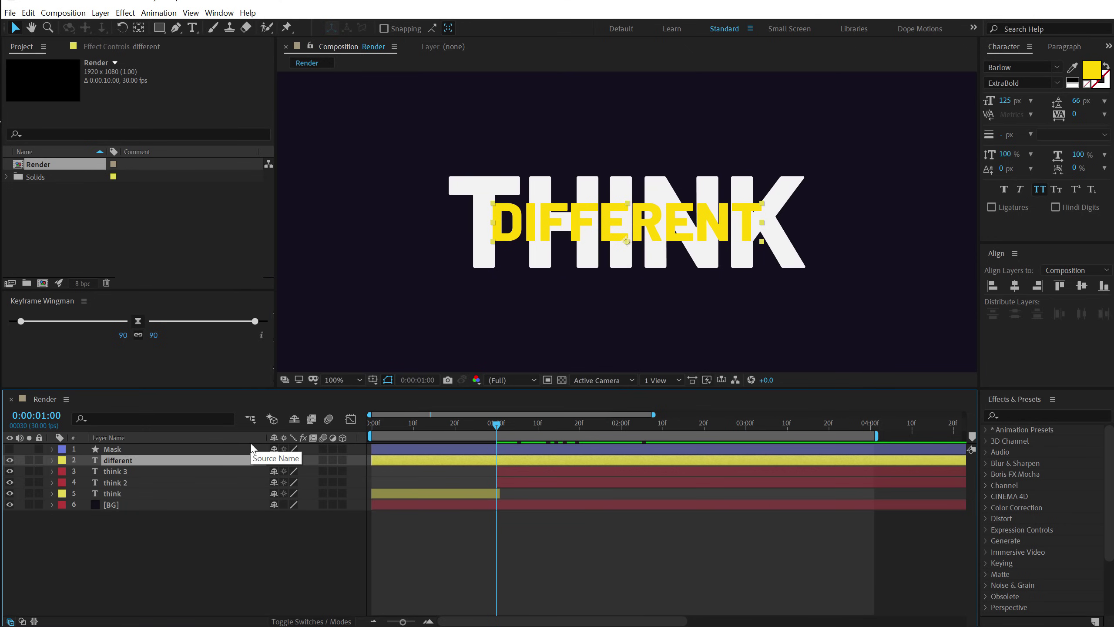
pyautogui.click(1023, 416)
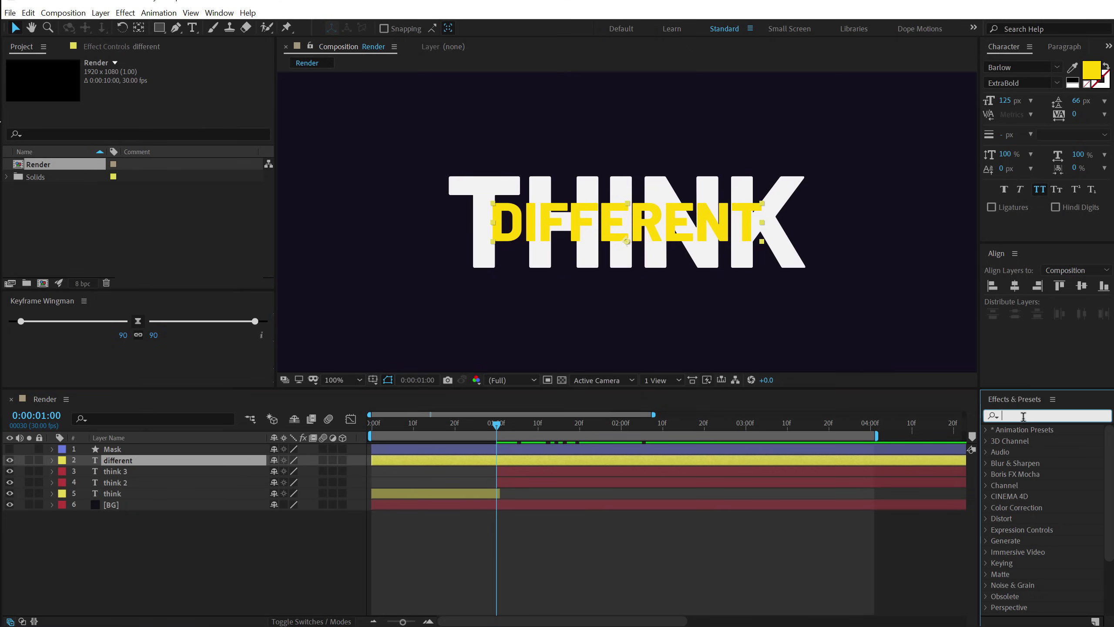
pyautogui.write('set m')
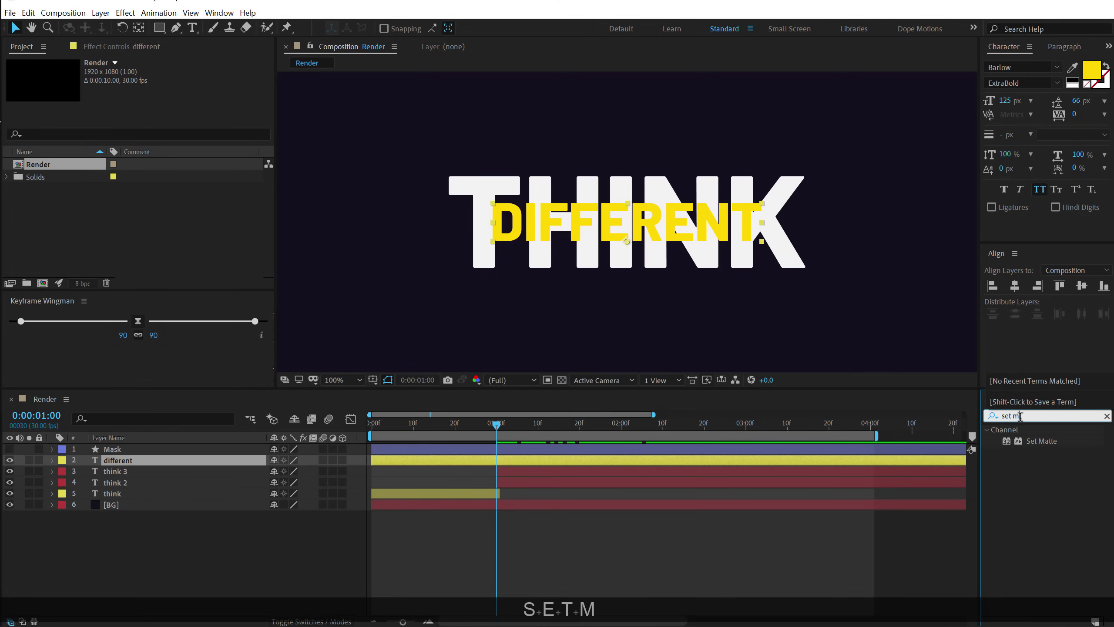
pyautogui.doubleClick(1041, 441)
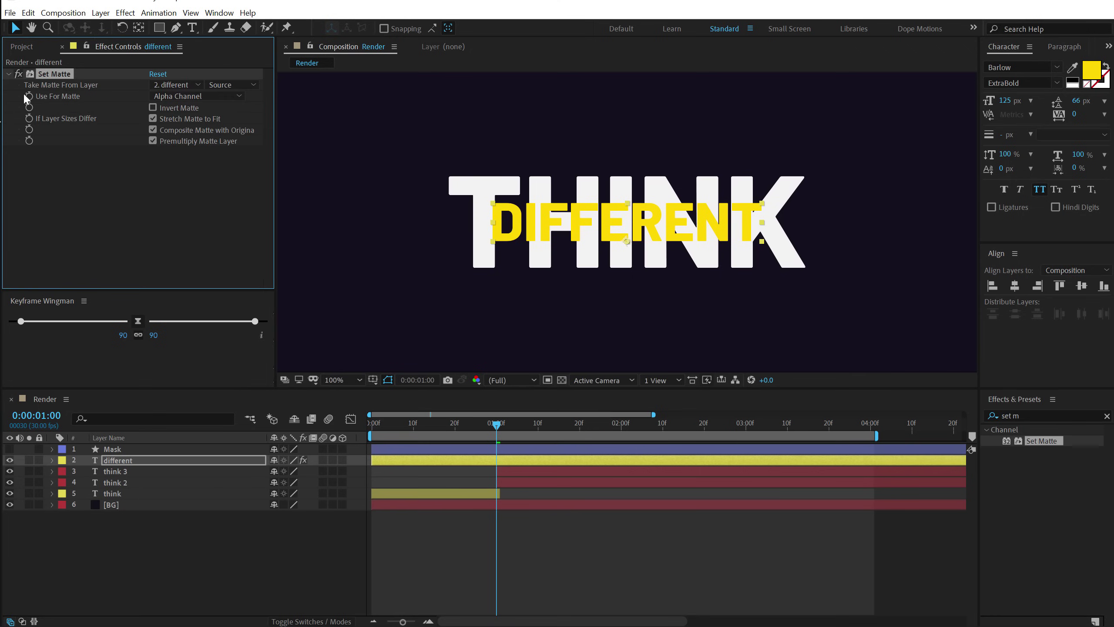
pyautogui.click(155, 85)
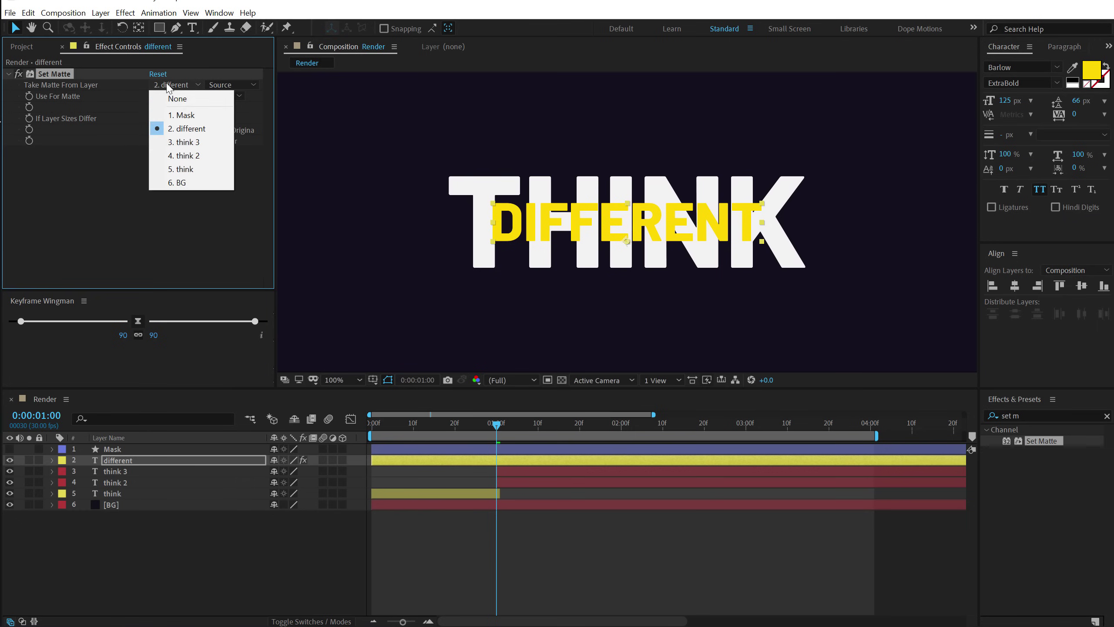
pyautogui.click(184, 113)
# Step: Add a Scale keyframe of 100% to the different layer at 0:00:02:10
pyautogui.moveTo(502, 425); pyautogui.dragTo(662, 435)
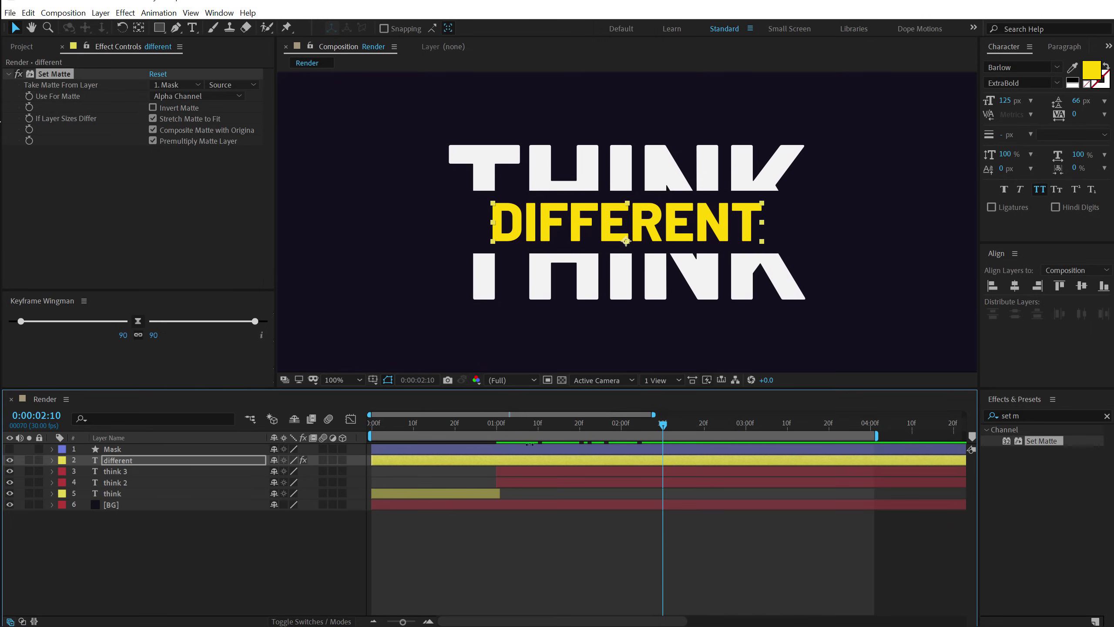
pyautogui.click(106, 463)
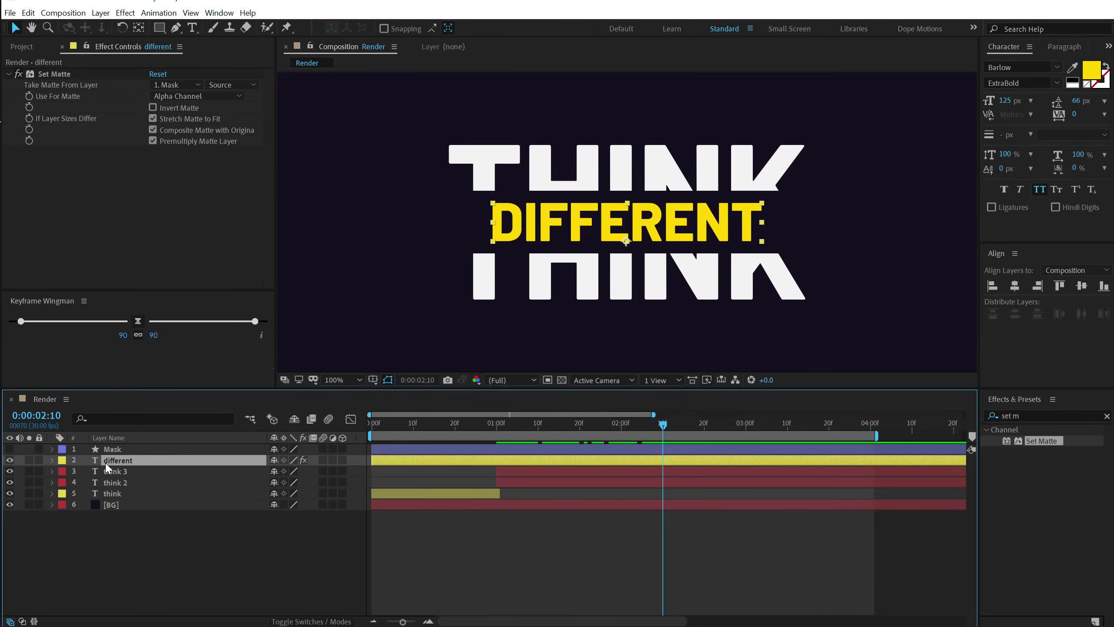
pyautogui.press('s')
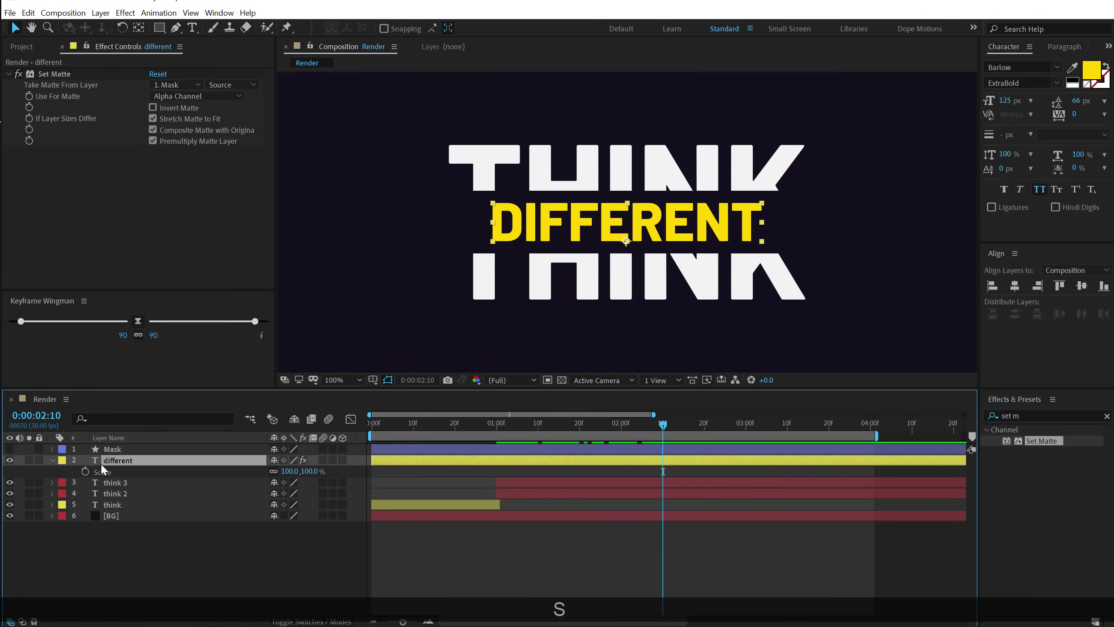
pyautogui.click(84, 471)
# Step: Set the different layer's Scale to 200% at 0:00:01:00 and preview the transition
pyautogui.moveTo(582, 422); pyautogui.dragTo(504, 437)
pyautogui.click(305, 472)
pyautogui.write('200')
pyautogui.press('Return')
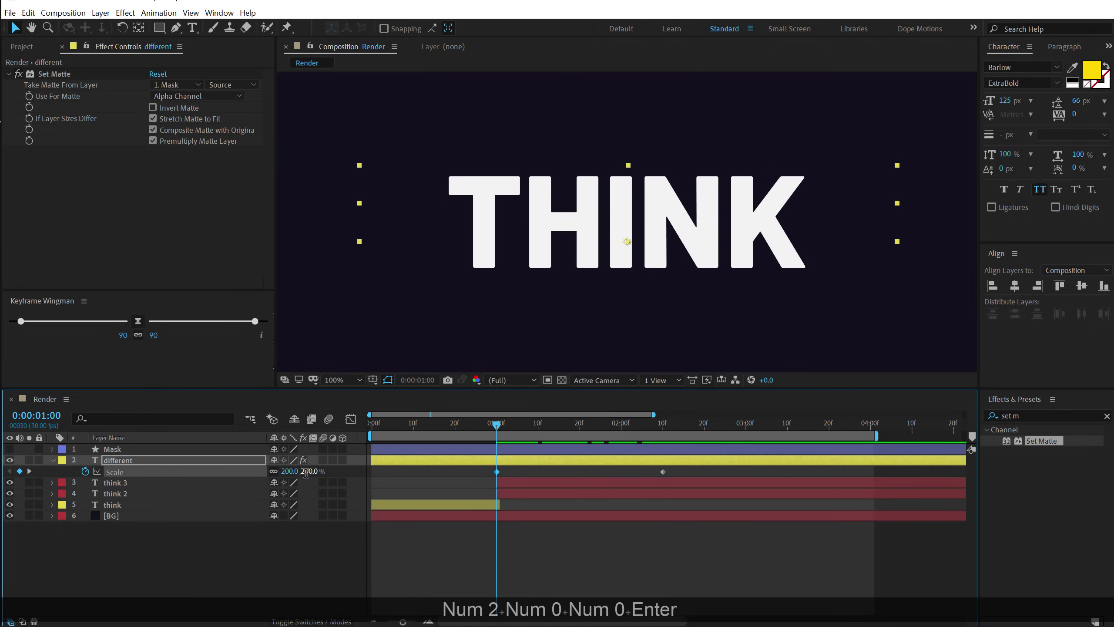
pyautogui.moveTo(522, 425); pyautogui.dragTo(561, 432)
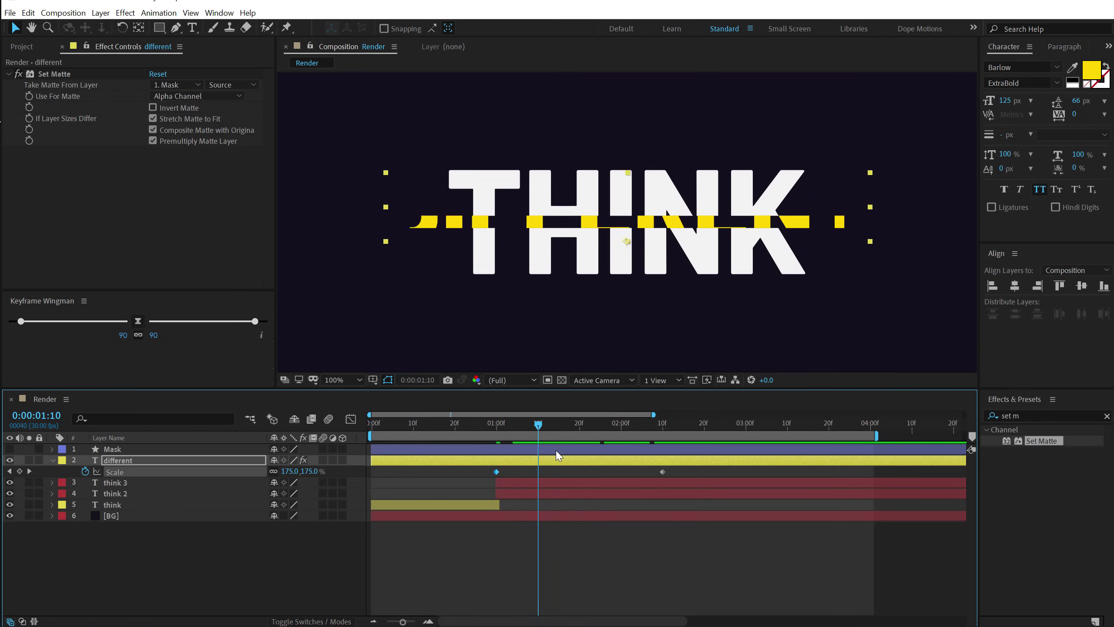
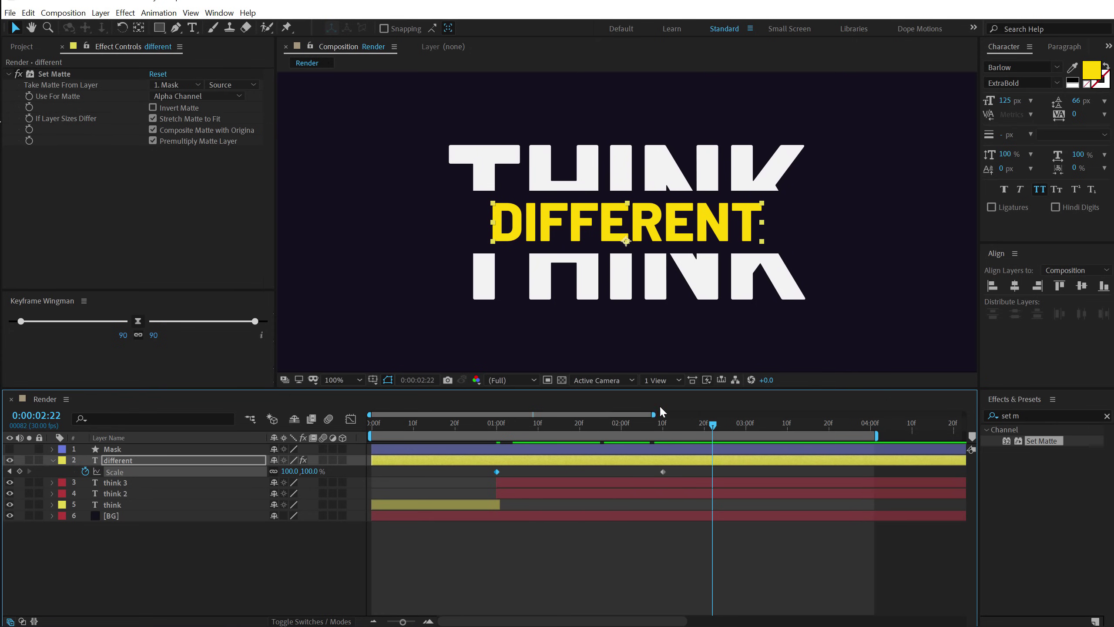
# Step: At 0:00:02:10, move the different layer's anchor point to the centre of its text and preview the scaling
pyautogui.moveTo(654, 427)
pyautogui.mouseDown()
pyautogui.moveTo(576, 427)
pyautogui.moveTo(667, 425)
pyautogui.mouseUp()
pyautogui.click(623, 222)
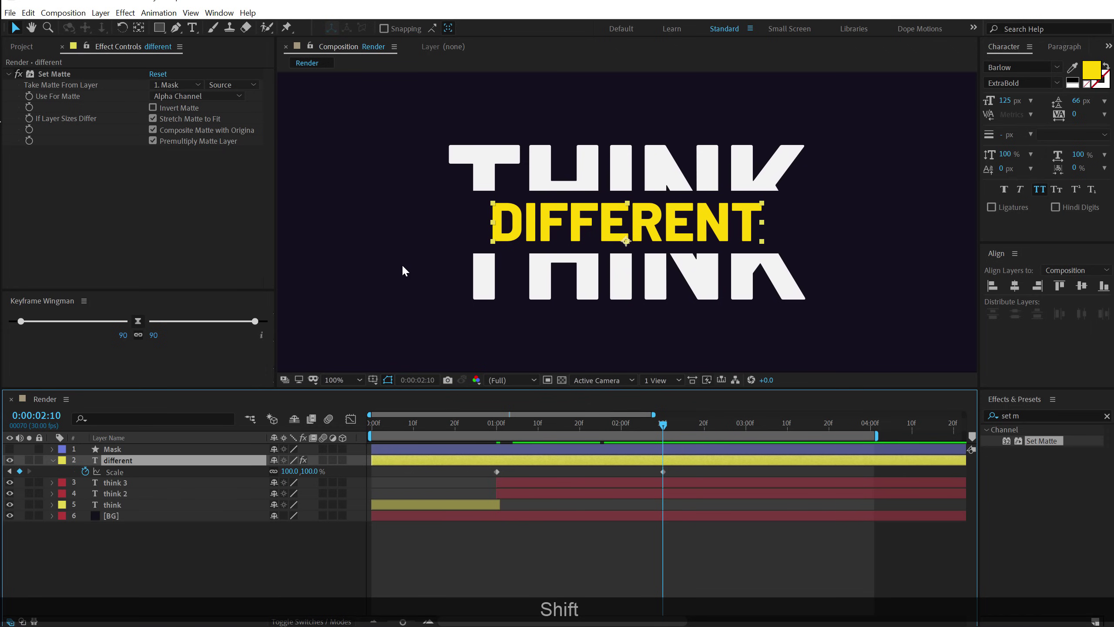
pyautogui.click(139, 28)
pyautogui.moveTo(647, 426); pyautogui.dragTo(514, 423)
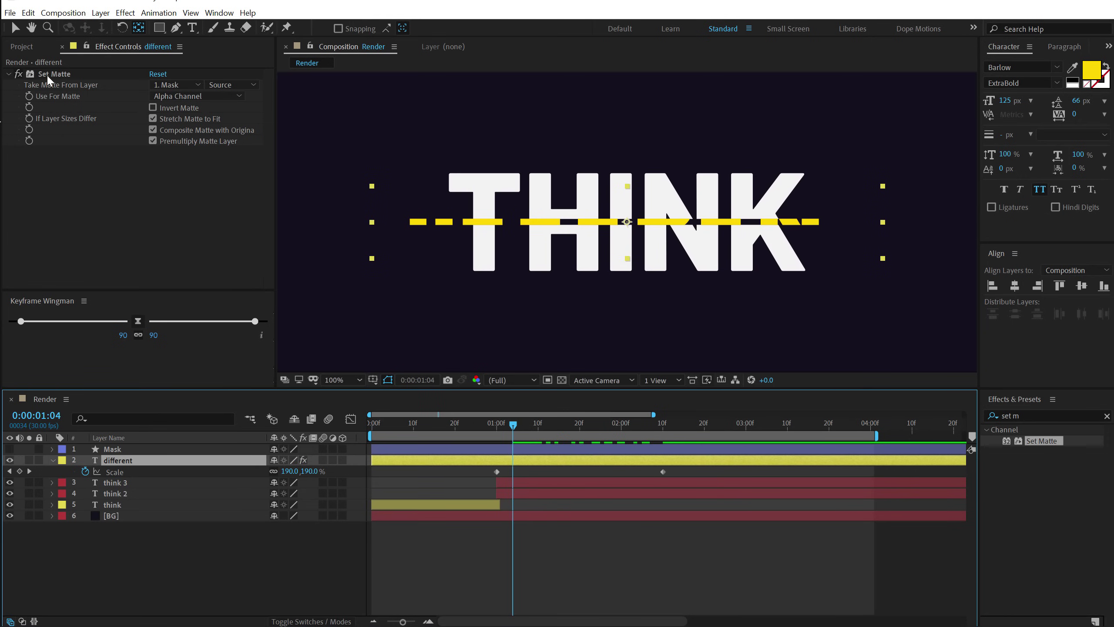
pyautogui.click(19, 29)
# Step: Widen the Mask layer's rectangle path to 2412.5 px and collapse the layer's properties
pyautogui.click(112, 449)
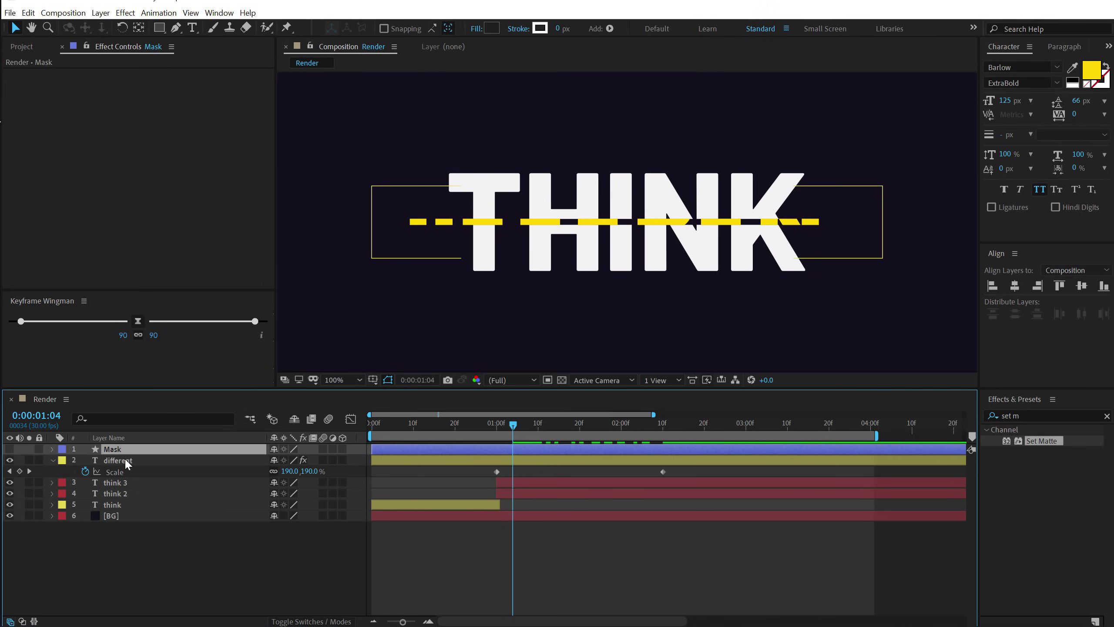
pyautogui.press('u')
pyautogui.press('u')
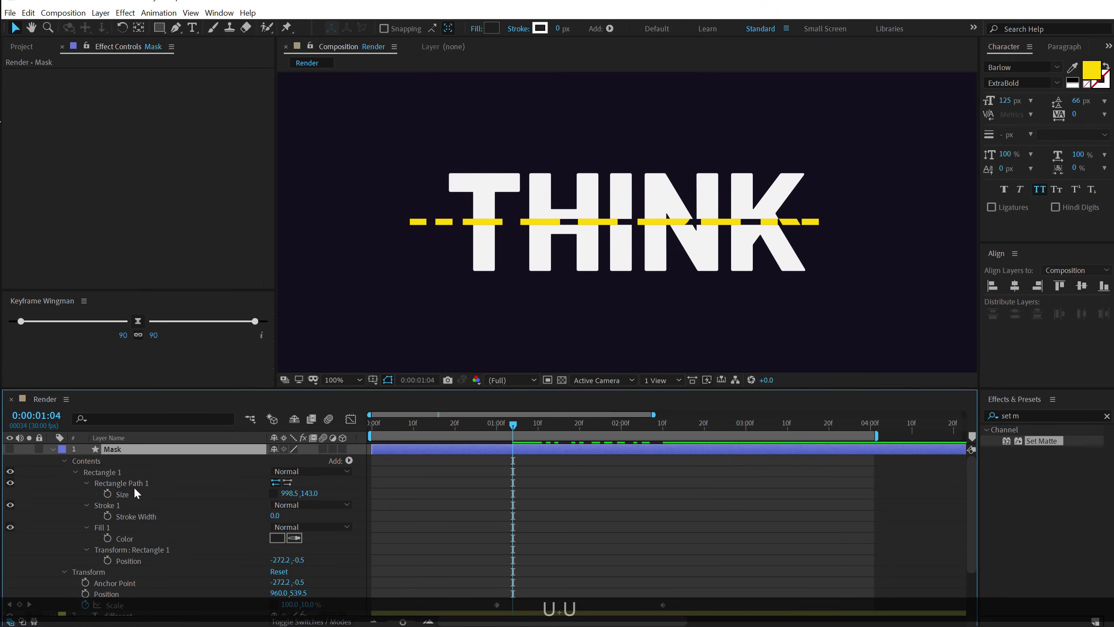
pyautogui.moveTo(287, 494); pyautogui.dragTo(641, 432)
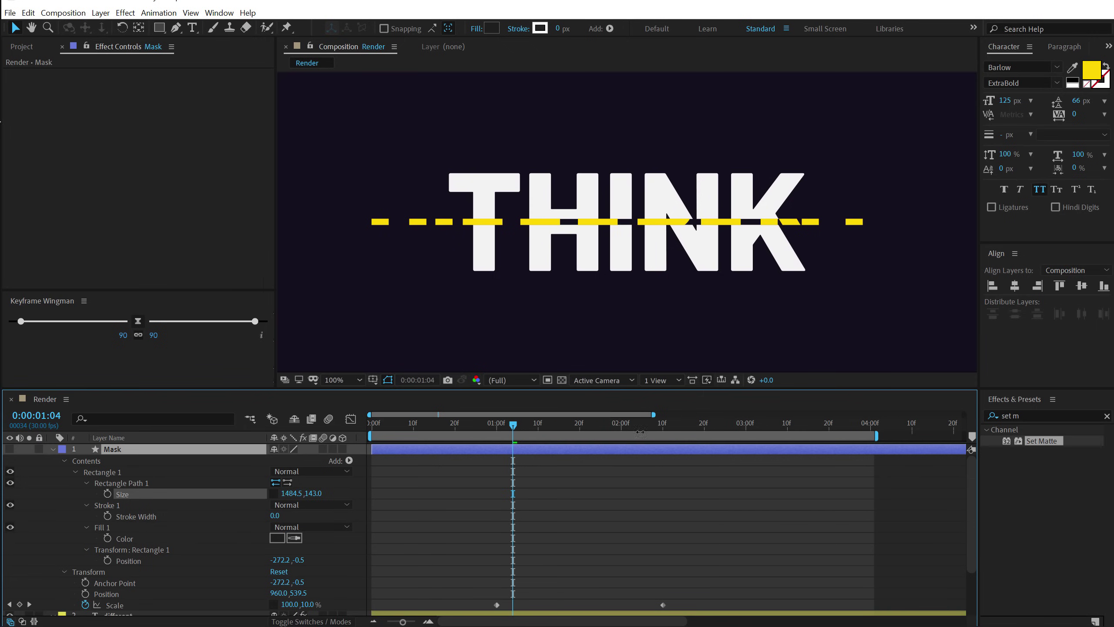
pyautogui.moveTo(301, 493); pyautogui.dragTo(368, 518)
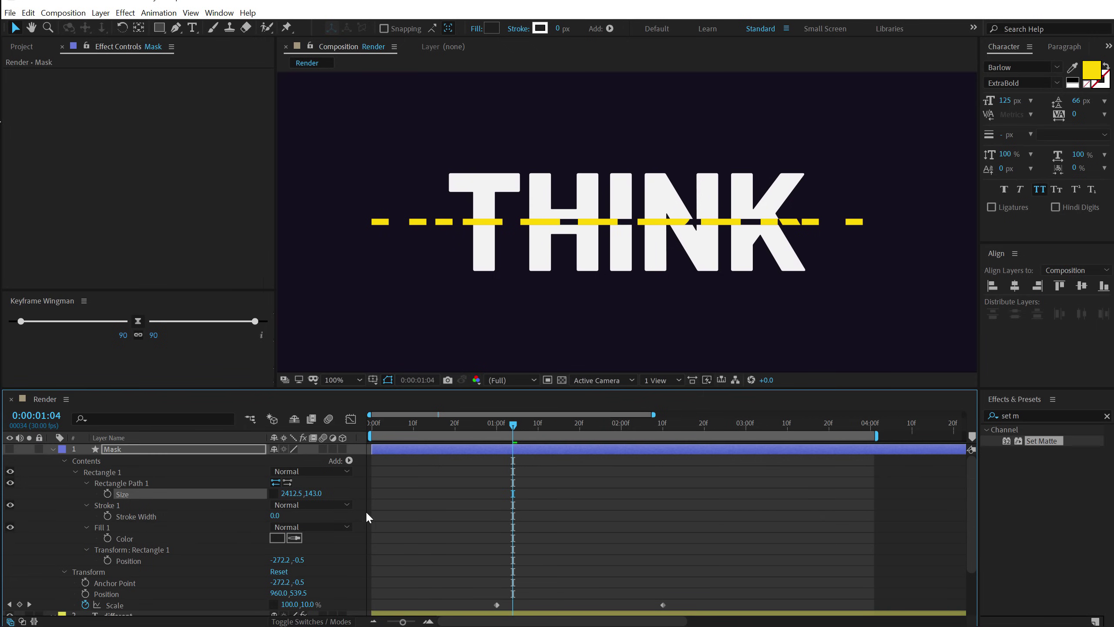
pyautogui.click(53, 449)
# Step: Set the different layer's Scale keyframe at 0:00:01:00 to 150% and preview the reveal
pyautogui.click(555, 287)
pyautogui.scroll(-1, 561, 295)
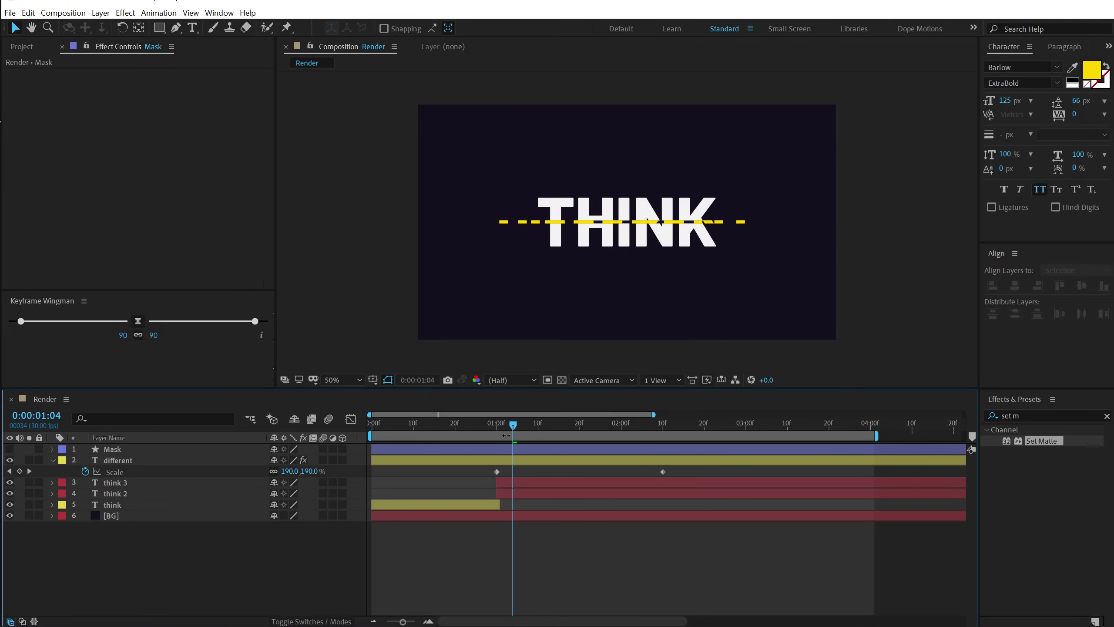
pyautogui.moveTo(506, 426); pyautogui.dragTo(501, 462)
pyautogui.click(310, 471)
pyautogui.write('150')
pyautogui.press('Return')
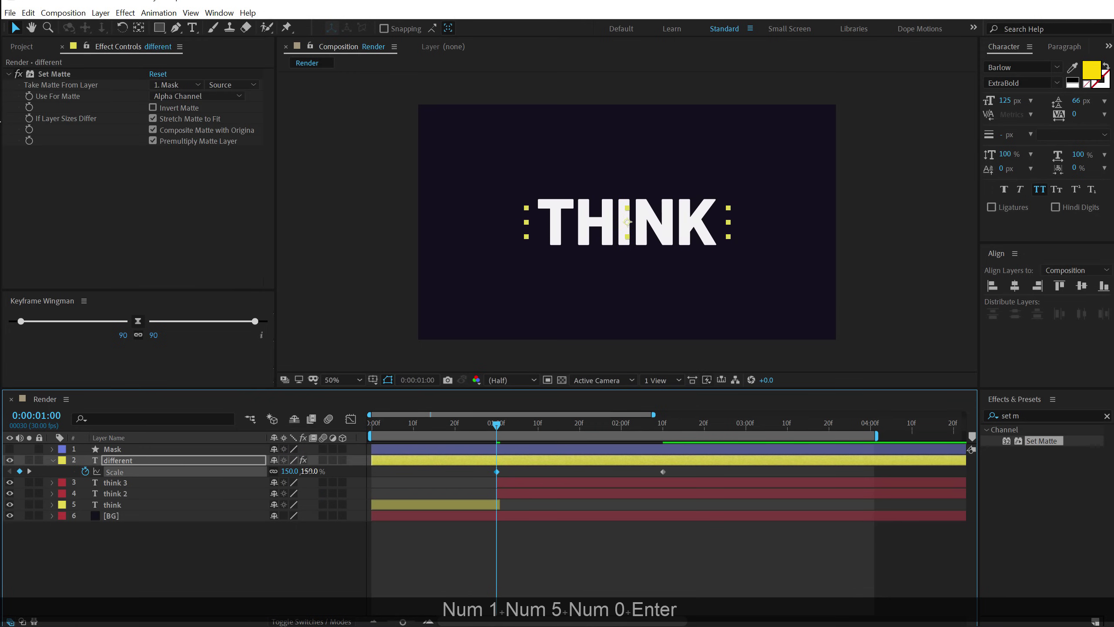
pyautogui.click(620, 566)
pyautogui.moveTo(505, 433)
pyautogui.mouseDown()
pyautogui.moveTo(672, 422)
pyautogui.moveTo(521, 445)
pyautogui.mouseUp()
pyautogui.click(521, 459)
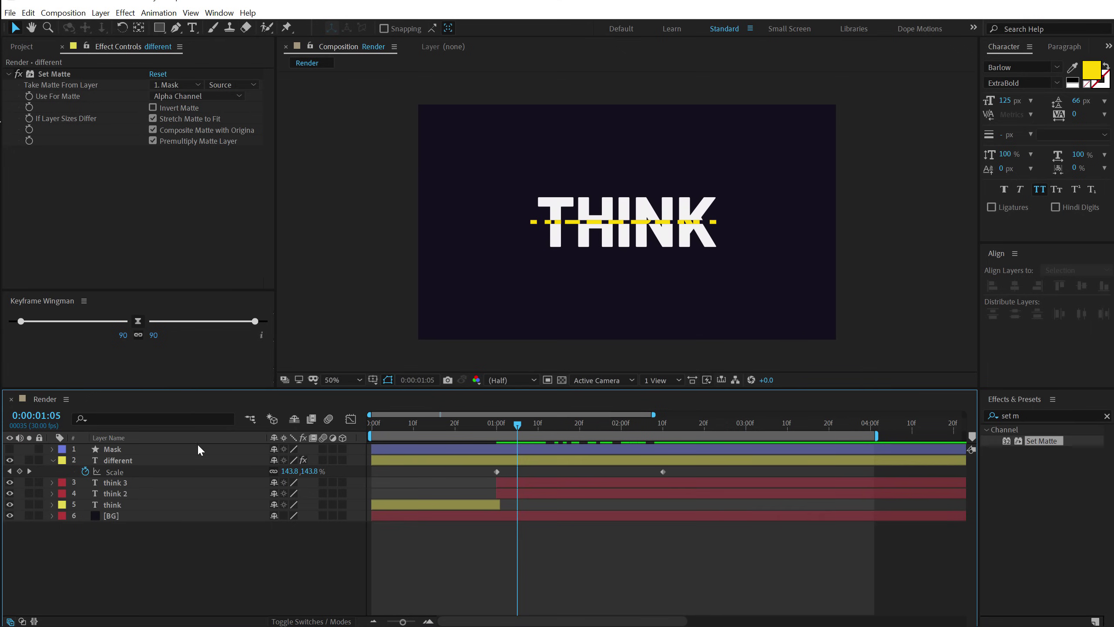
# Step: Remove the Range Selector Offset keyframes from the think 3 and think 2 layers, and collapse all layer properties
pyautogui.click(53, 460)
pyautogui.click(519, 459)
pyautogui.keyDown('shift'); pyautogui.click(521, 481); pyautogui.keyUp('shift')
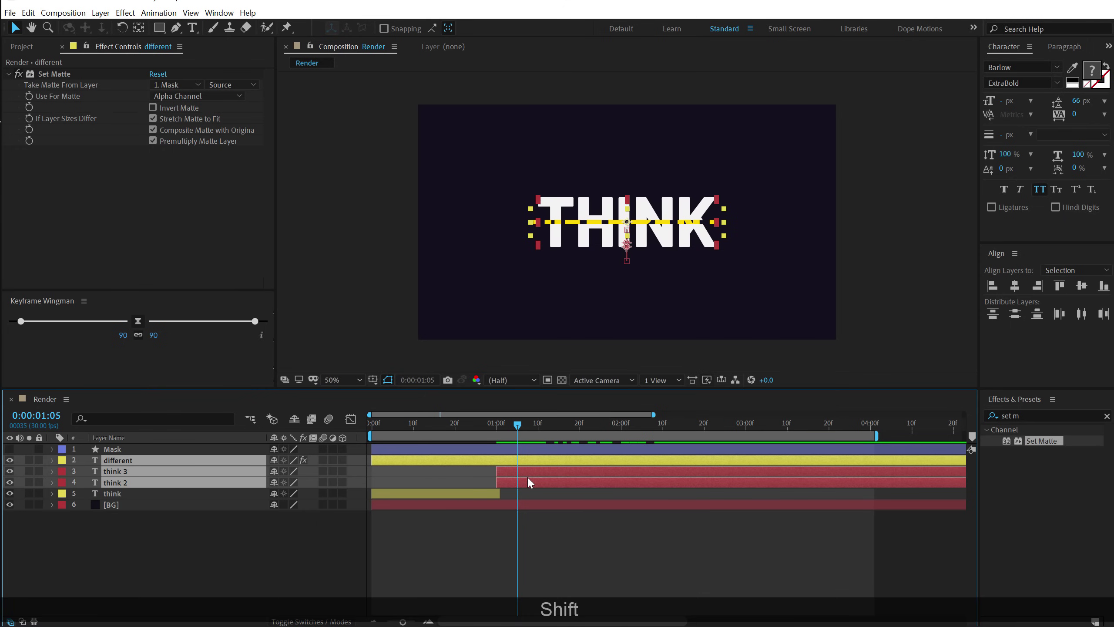
pyautogui.press('u')
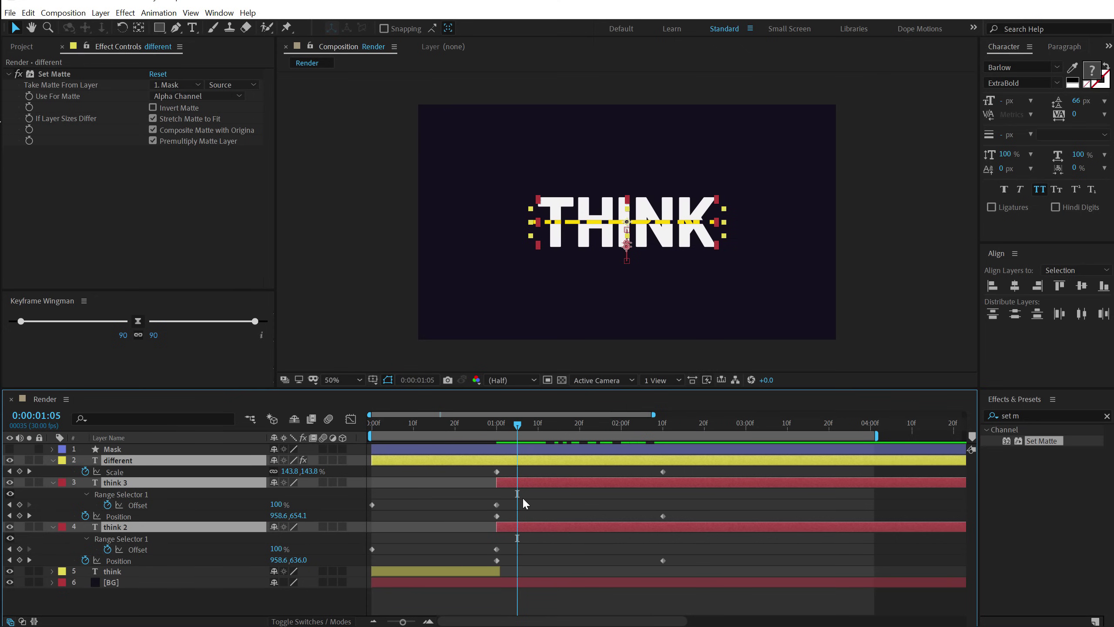
pyautogui.click(108, 505)
pyautogui.hotkey('ctrl', 'a')
pyautogui.press('u')
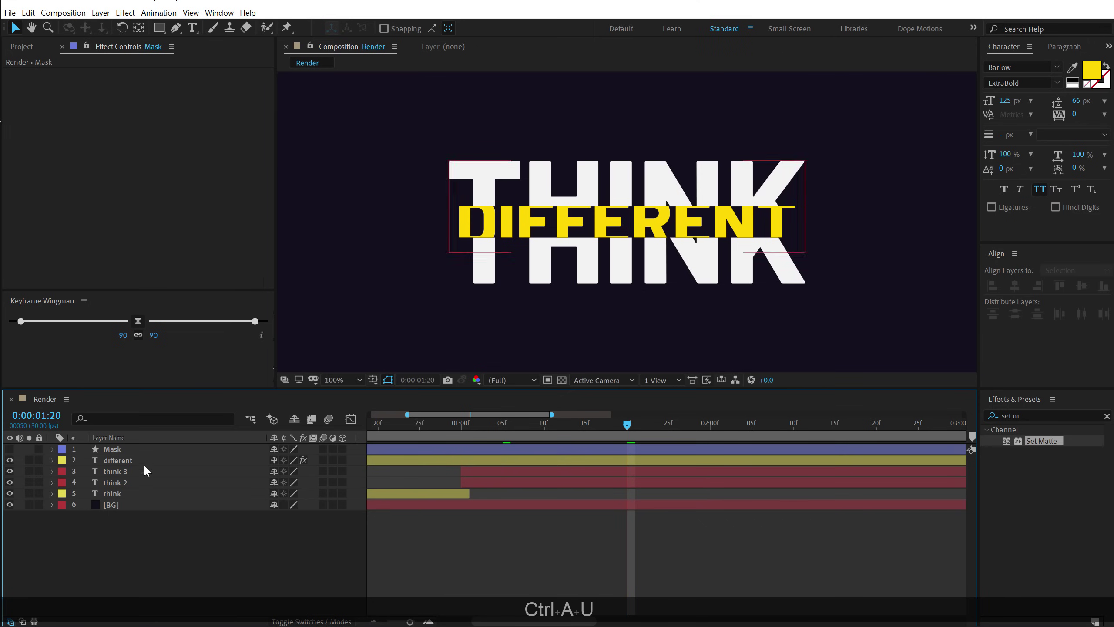
# Step: Apply Easy Ease to the Scale keyframes of Mask and different and the Position keyframes of think 3 and think 2
pyautogui.click(113, 449)
pyautogui.keyDown('shift'); pyautogui.click(477, 482); pyautogui.keyUp('shift')
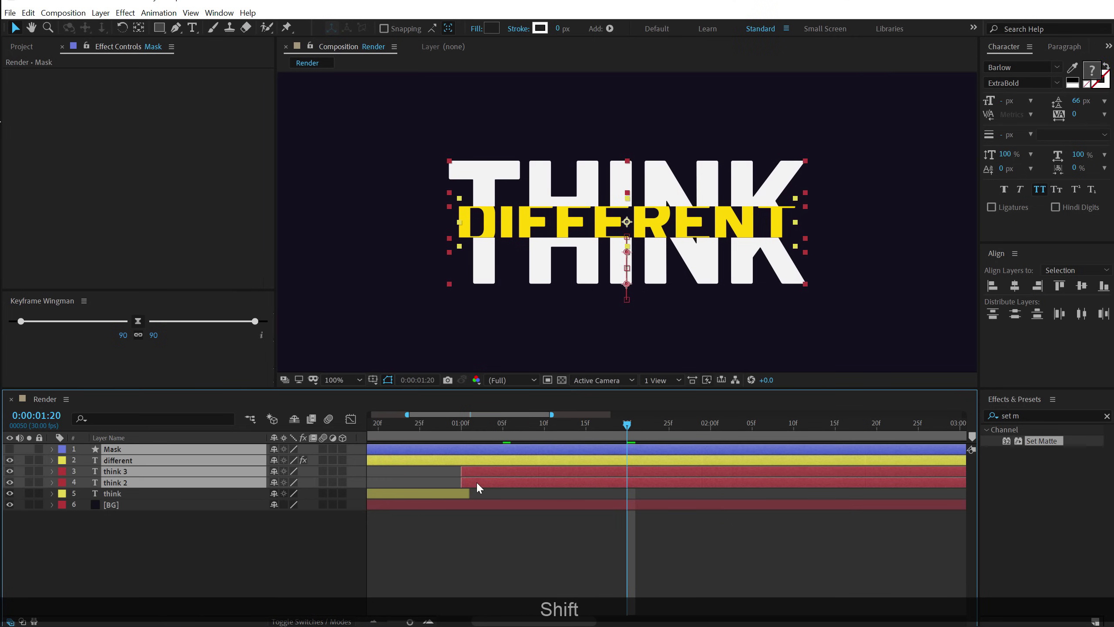
pyautogui.press('u')
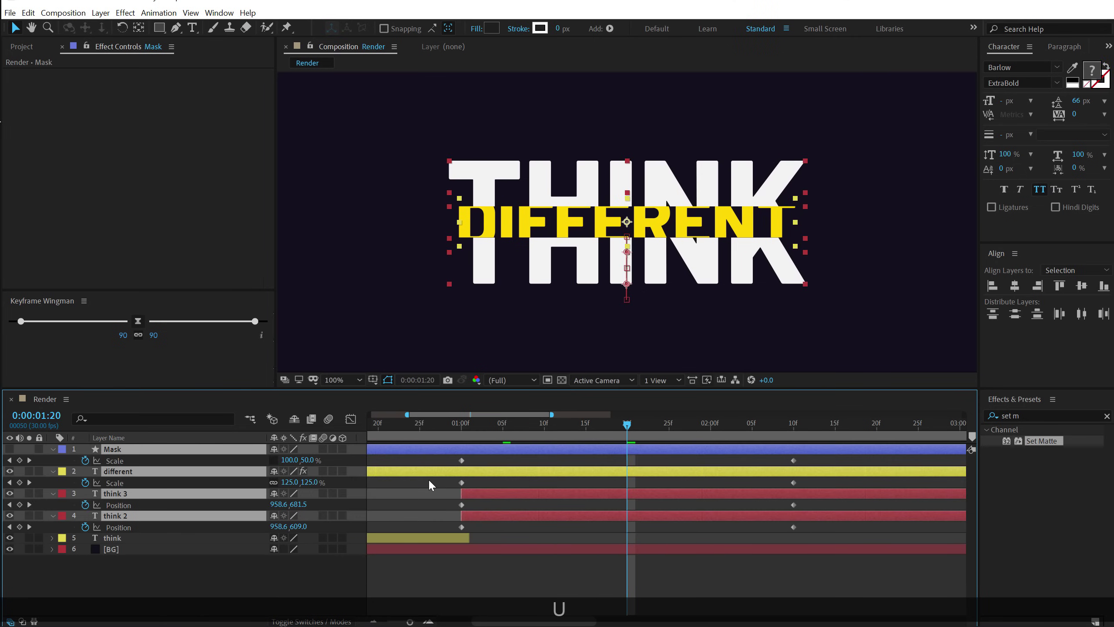
pyautogui.moveTo(439, 459); pyautogui.dragTo(803, 537)
pyautogui.rightClick(794, 527)
pyautogui.moveTo(904, 522)
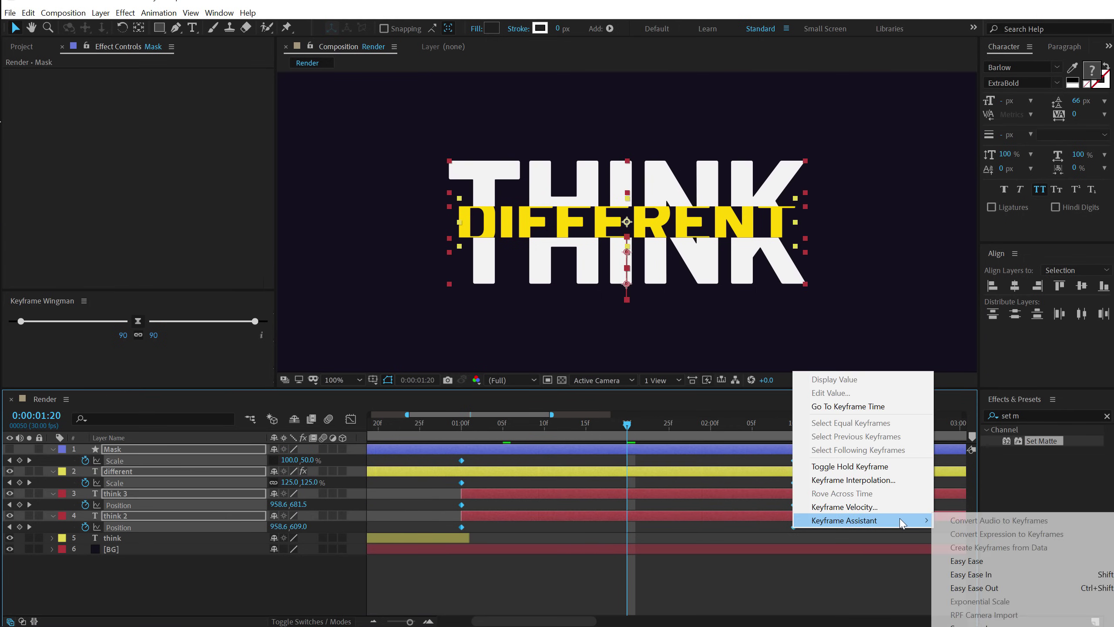
pyautogui.click(964, 564)
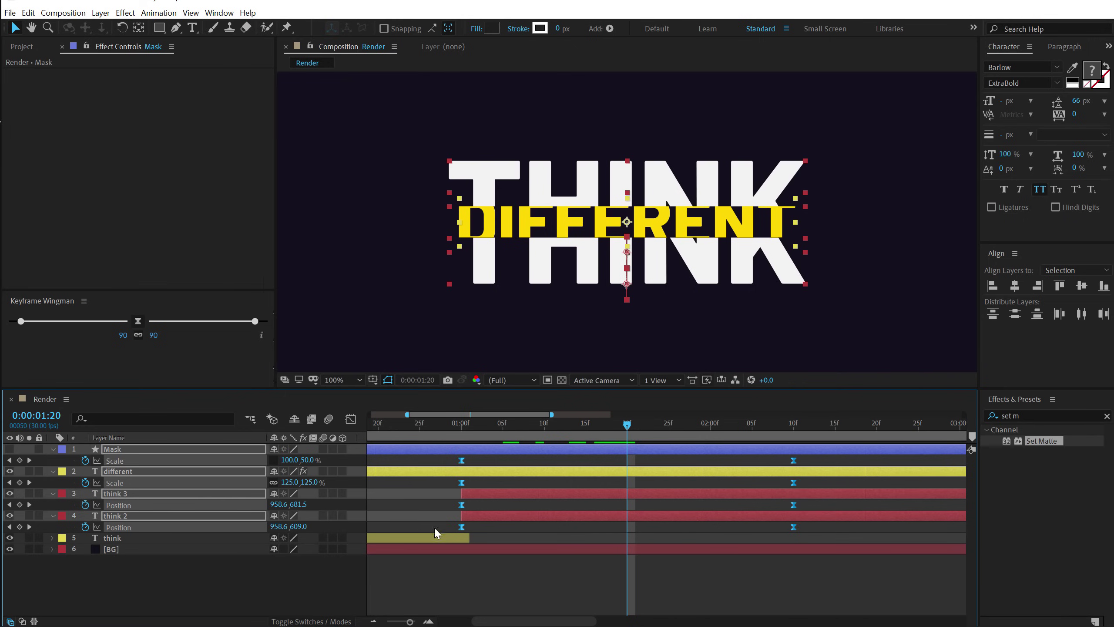
# Step: In the speed graph, steepen the think 3 and think 2 Position curves into a sharp peak around 0:00:01:20
pyautogui.click(351, 419)
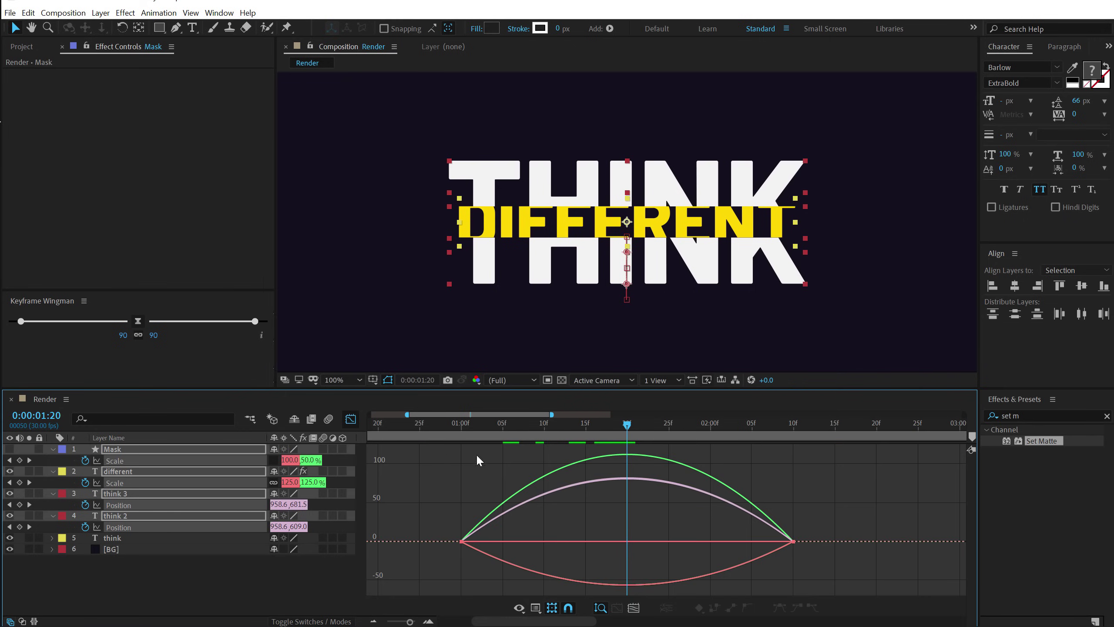
pyautogui.rightClick(540, 514)
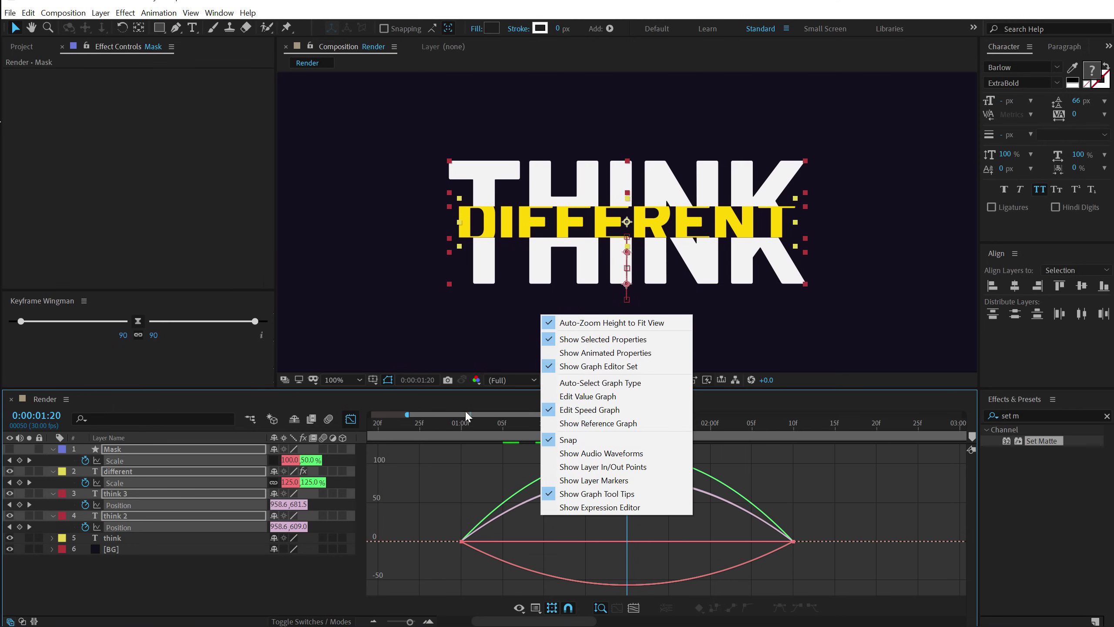
pyautogui.click(599, 526)
pyautogui.click(620, 423)
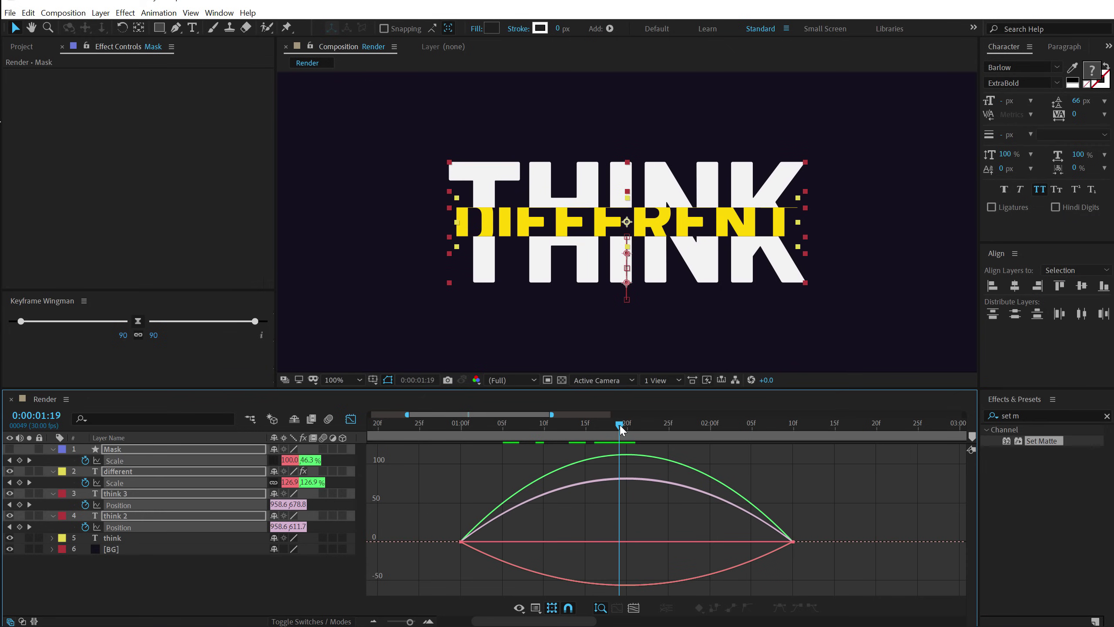
pyautogui.moveTo(621, 422); pyautogui.dragTo(625, 423)
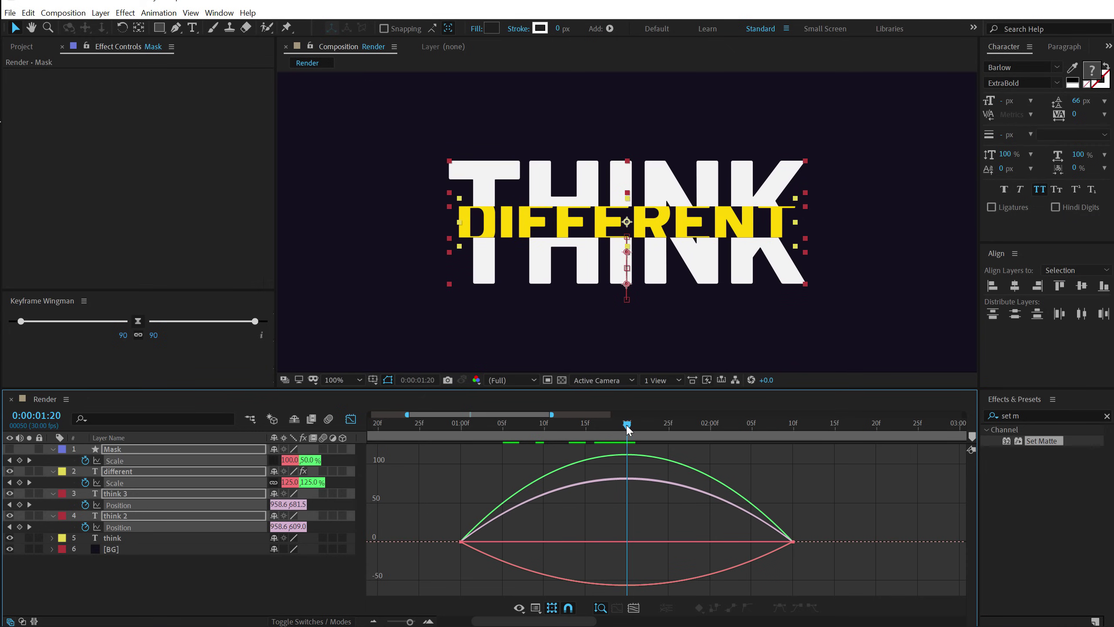
pyautogui.moveTo(445, 553); pyautogui.dragTo(540, 529)
pyautogui.click(527, 517)
pyautogui.click(123, 526)
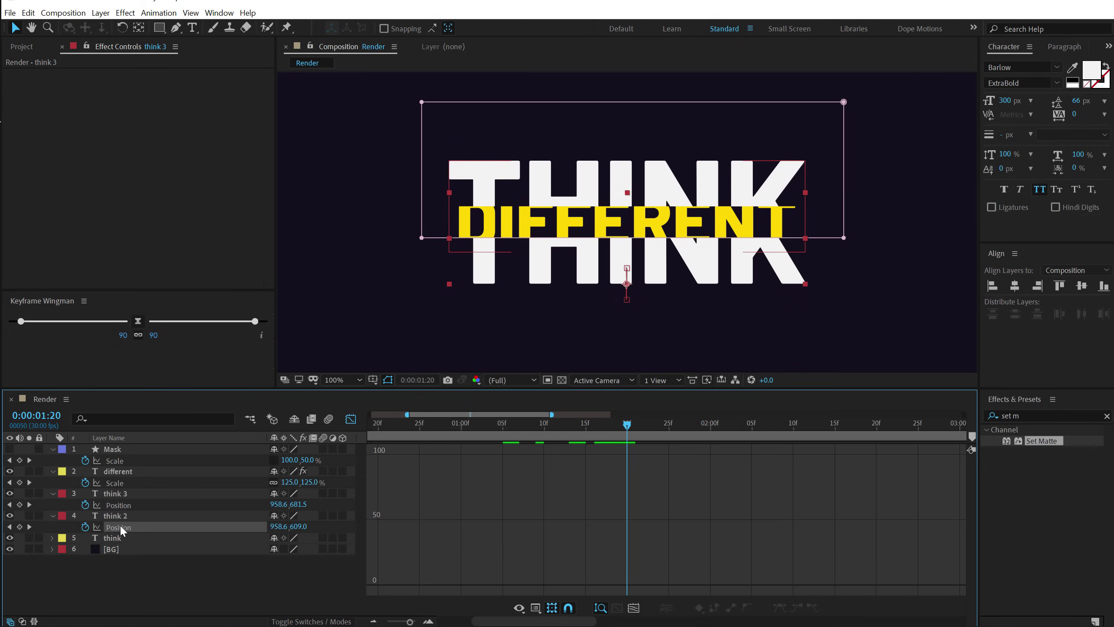
pyautogui.keyDown('ctrl'); pyautogui.click(154, 505); pyautogui.keyUp('ctrl')
pyautogui.moveTo(552, 552); pyautogui.dragTo(607, 580)
pyautogui.moveTo(832, 582); pyautogui.dragTo(647, 581)
# Step: Lengthen the ease handles of both Scale keyframes on the different layer so its speed curve narrows around 0:00:01:20
pyautogui.click(149, 482)
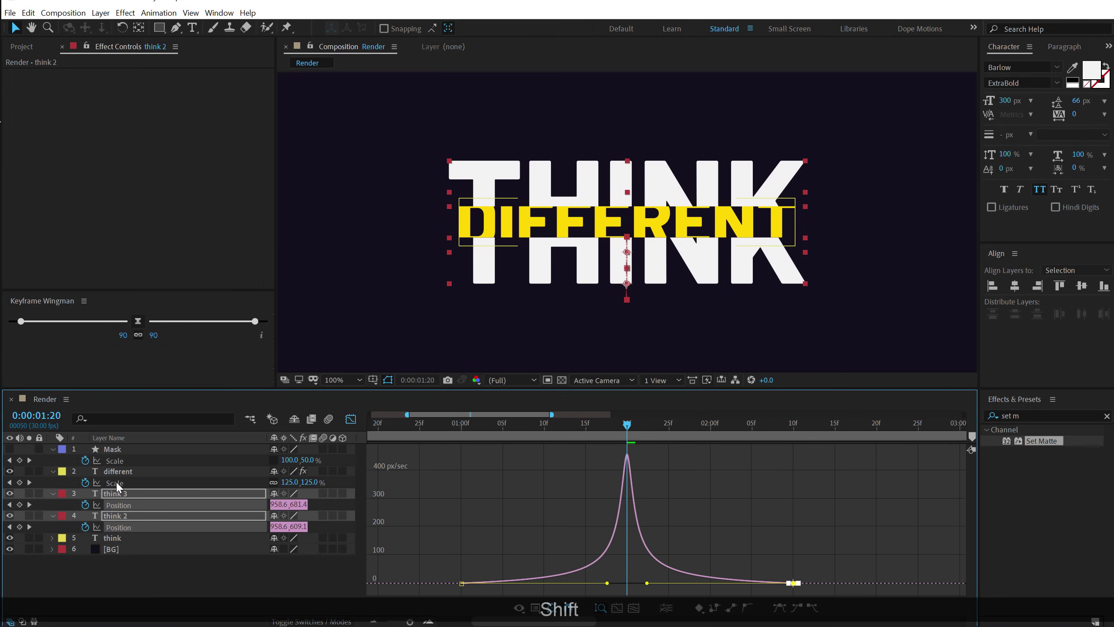
pyautogui.moveTo(512, 470); pyautogui.dragTo(405, 445)
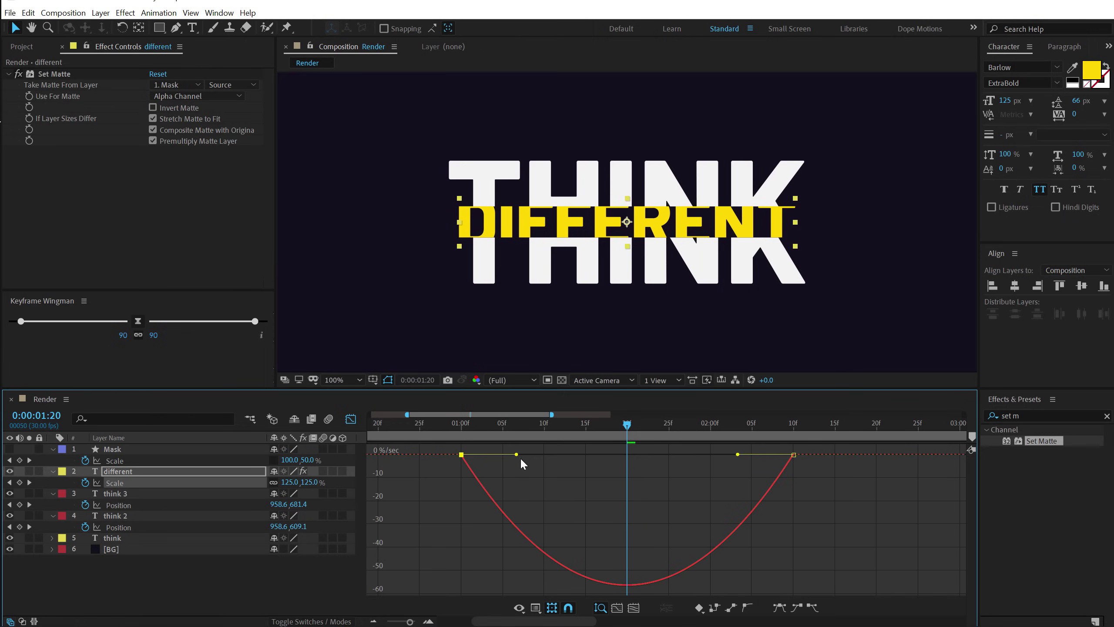
pyautogui.moveTo(516, 454); pyautogui.dragTo(576, 454)
pyautogui.moveTo(738, 455); pyautogui.dragTo(674, 455)
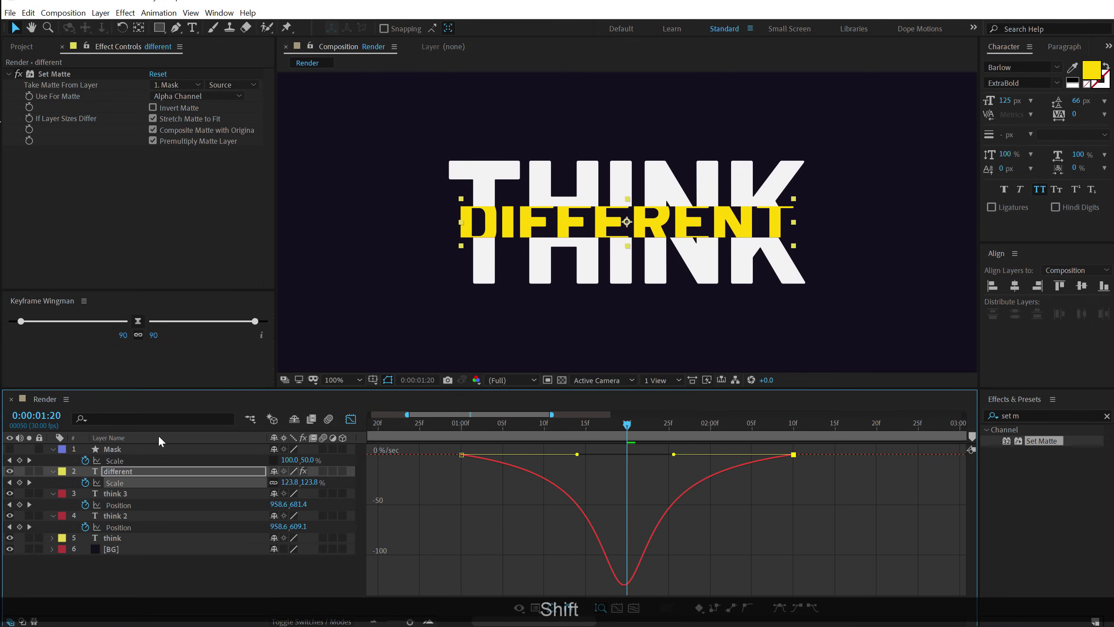
# Step: Lengthen the ease handles of both Mask Scale keyframes so the speed curve peaks around 0:00:01:20
pyautogui.click(116, 460)
pyautogui.moveTo(543, 529); pyautogui.dragTo(445, 588)
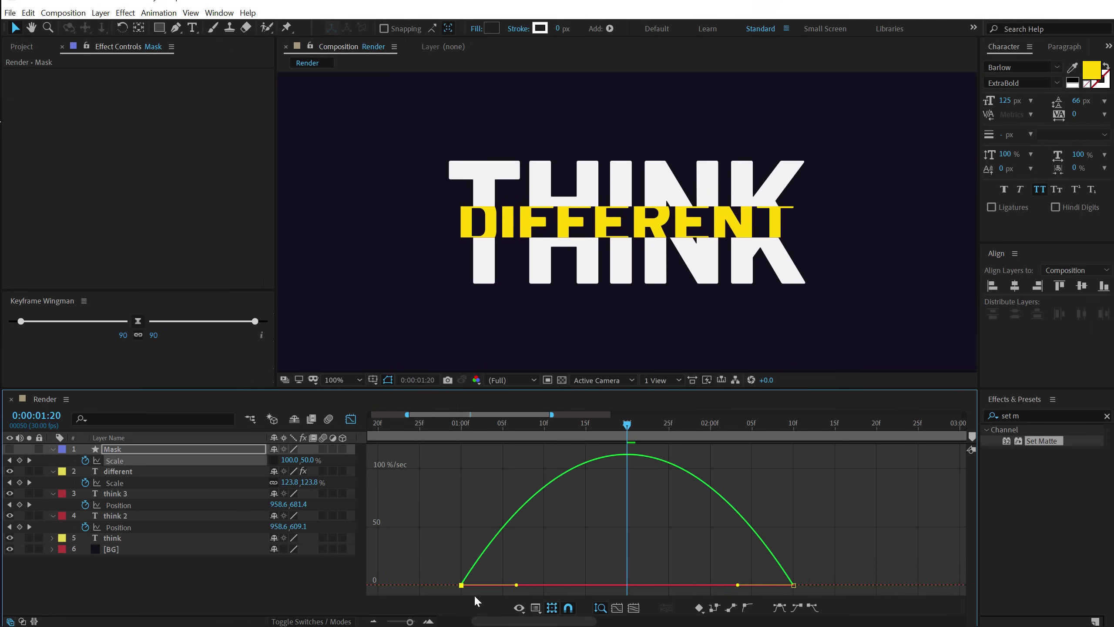
pyautogui.moveTo(517, 585); pyautogui.dragTo(628, 588)
pyautogui.moveTo(858, 564); pyautogui.dragTo(677, 586)
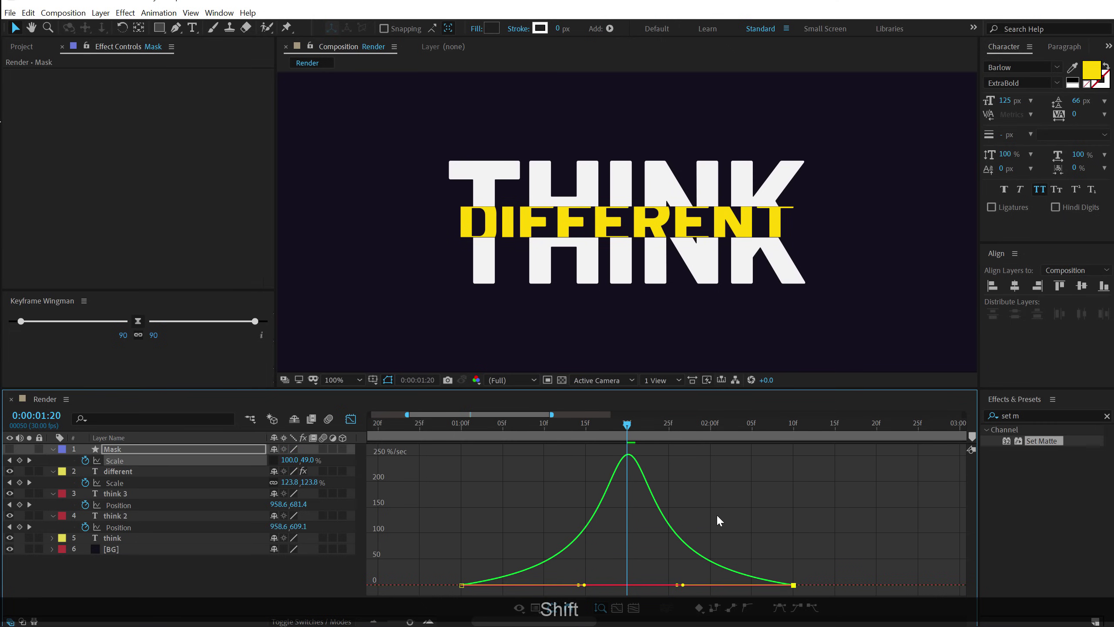
# Step: Preview the eased reveal, compare the Scale and Position speed curves of the layers, and close the Graph Editor
pyautogui.click(461, 428)
pyautogui.press('space')
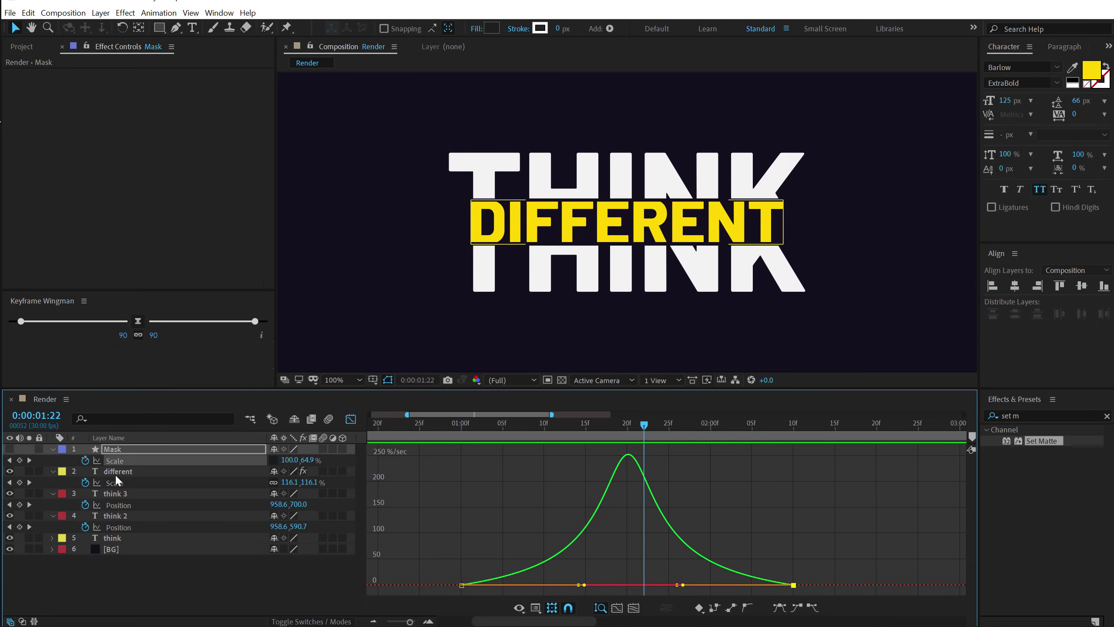
pyautogui.click(123, 483)
pyautogui.click(119, 504)
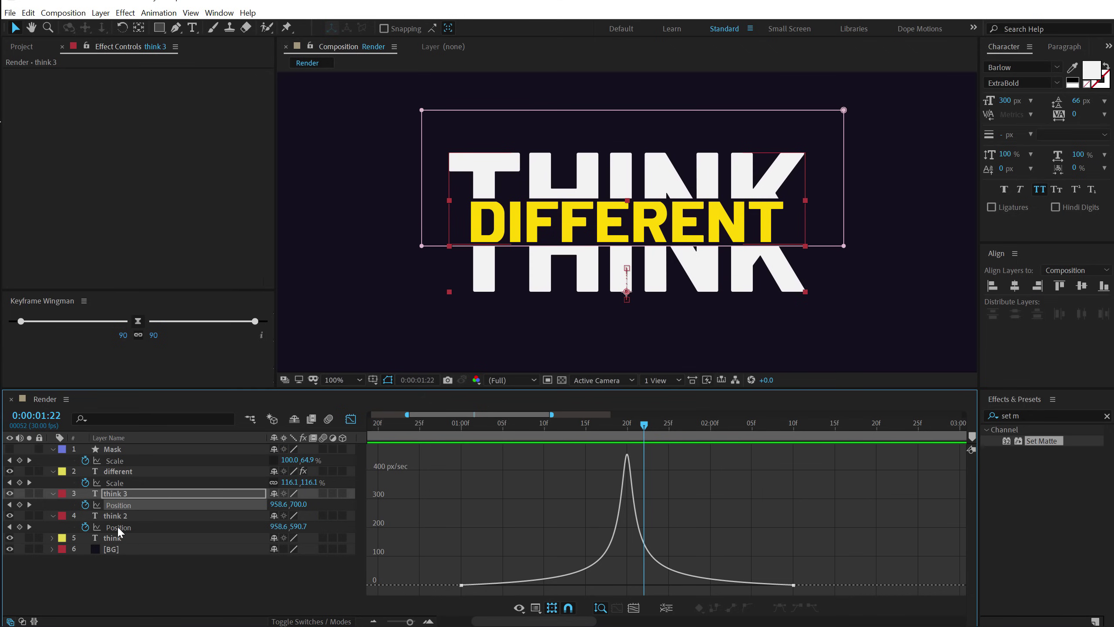
pyautogui.click(118, 527)
pyautogui.click(351, 419)
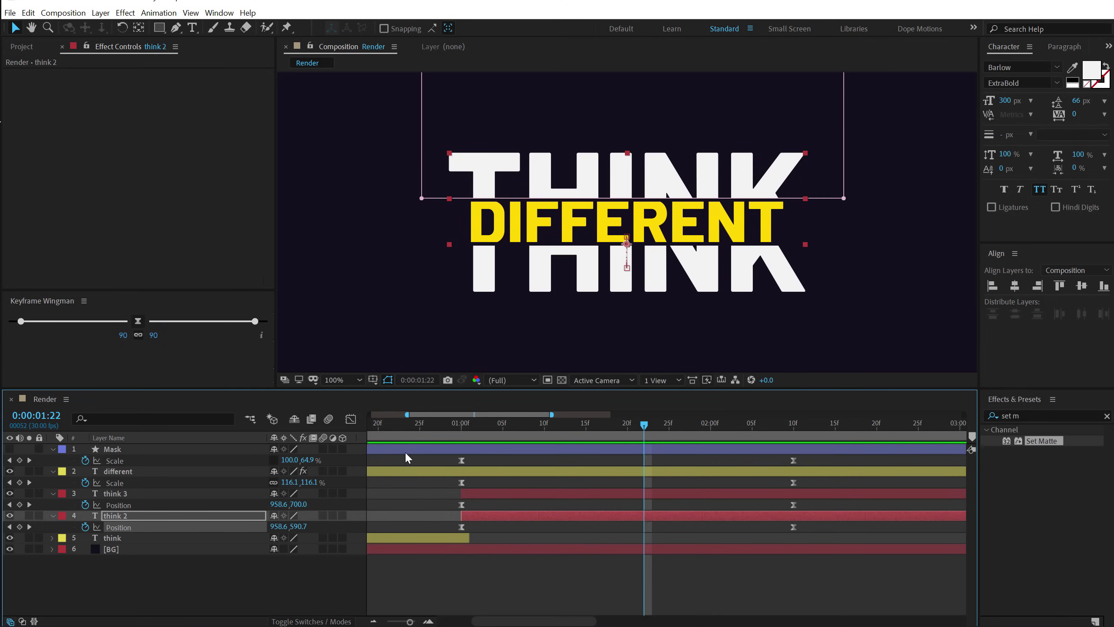
# Step: Undo the speed curve adjustments and the Easy Ease on all the Scale and Position keyframes
pyautogui.click(510, 581)
pyautogui.hotkey('ctrl', 'z')
pyautogui.hotkey('ctrl', 'z')
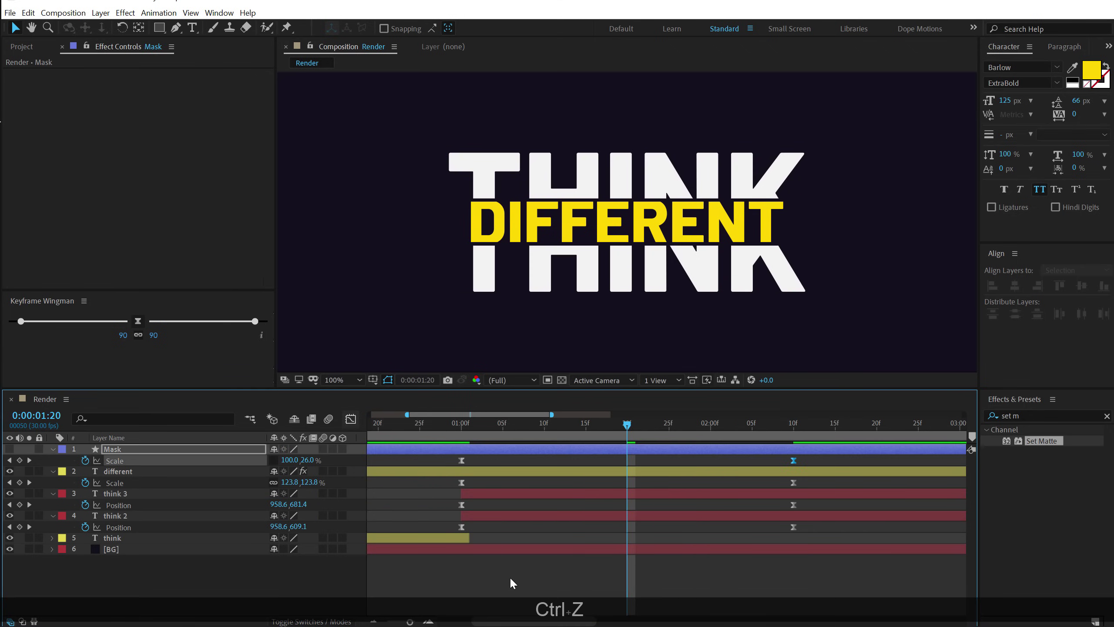
pyautogui.hotkey('ctrl', 'z')
pyautogui.hotkey('ctrl', 'z')
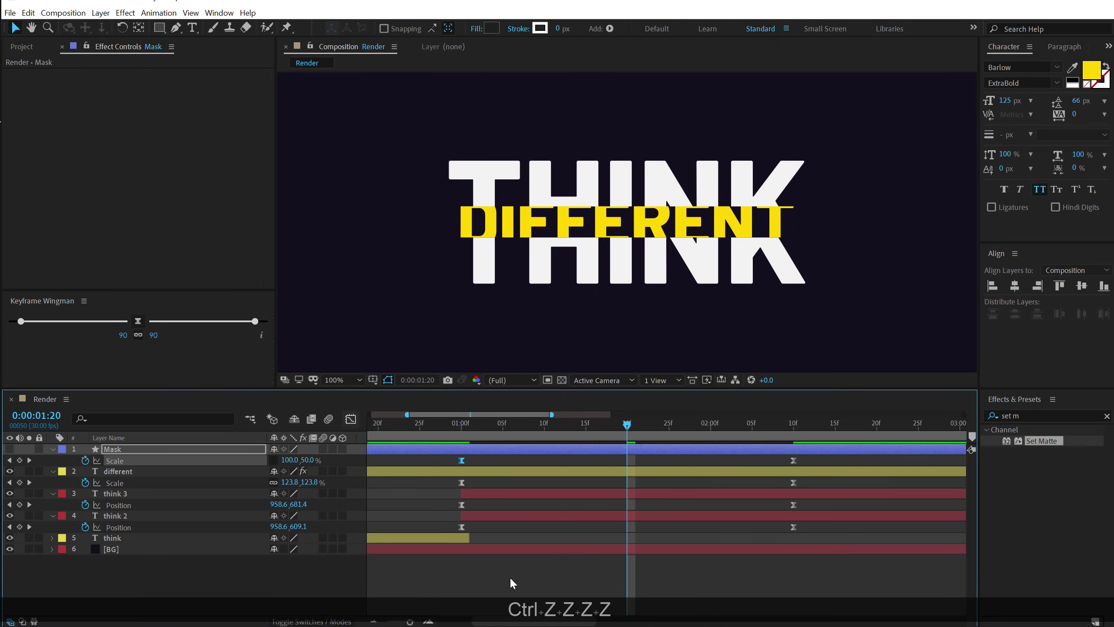
pyautogui.hotkey('ctrl', 'z')
pyautogui.hotkey('ctrl', 'z')
pyautogui.hotkey('ctrl', 'z')
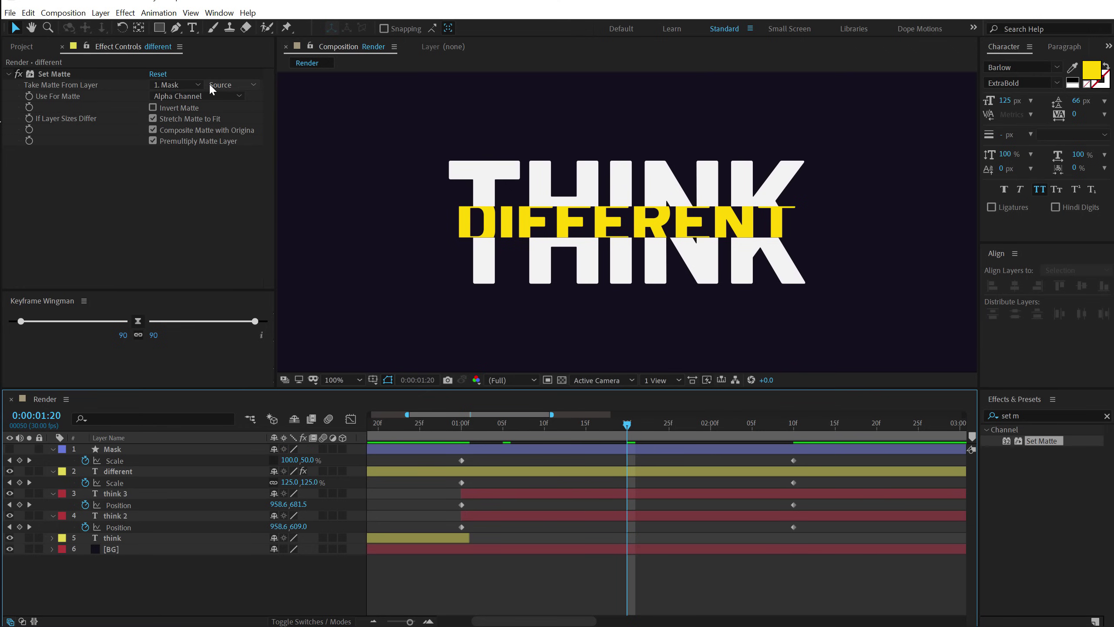
# Step: Reapply Easy Ease to all Scale and Position keyframes of Mask, different, think 3 and think 2 together
pyautogui.moveTo(432, 460); pyautogui.dragTo(821, 535)
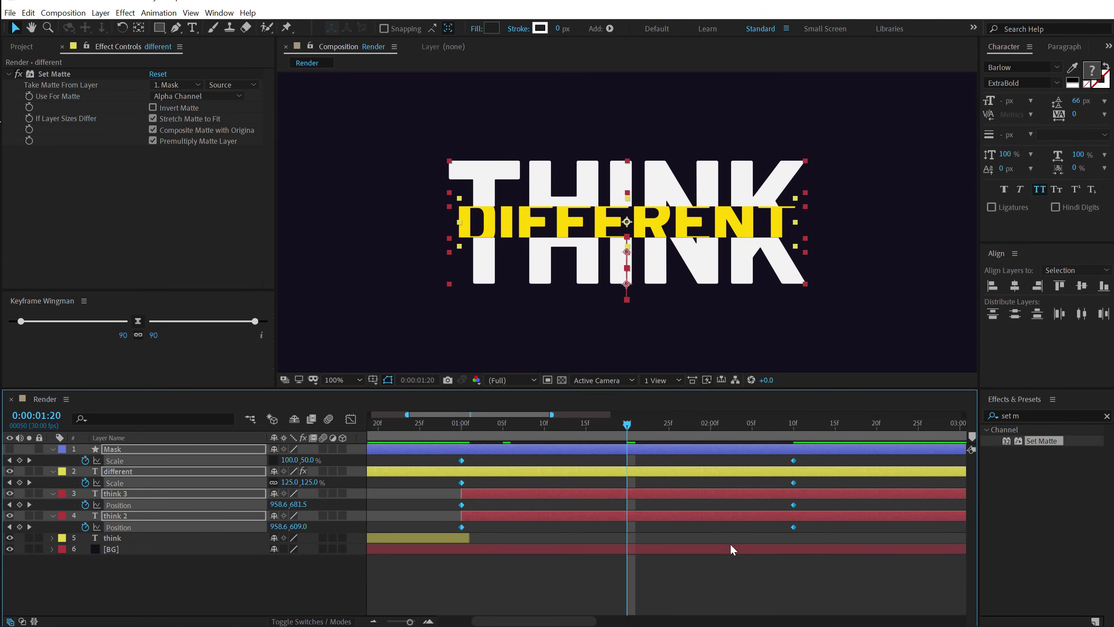
pyautogui.rightClick(795, 529)
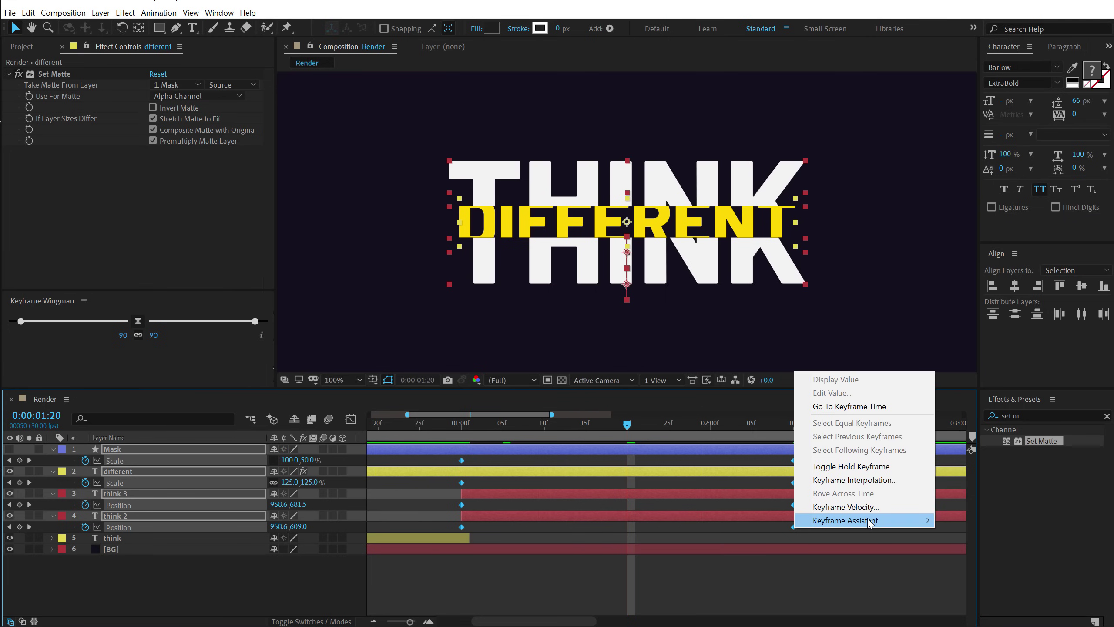
pyautogui.moveTo(873, 522)
pyautogui.click(991, 561)
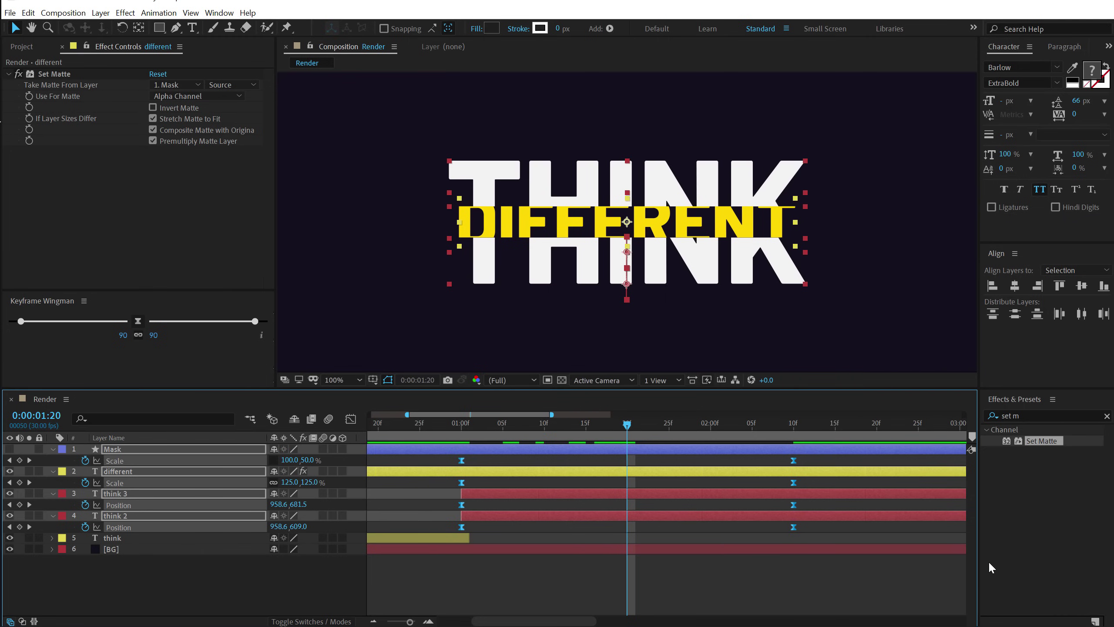
# Step: In the speed graph, set all selected keyframes to 90 incoming and 90 outgoing influence with Keyframe Wingman
pyautogui.click(351, 418)
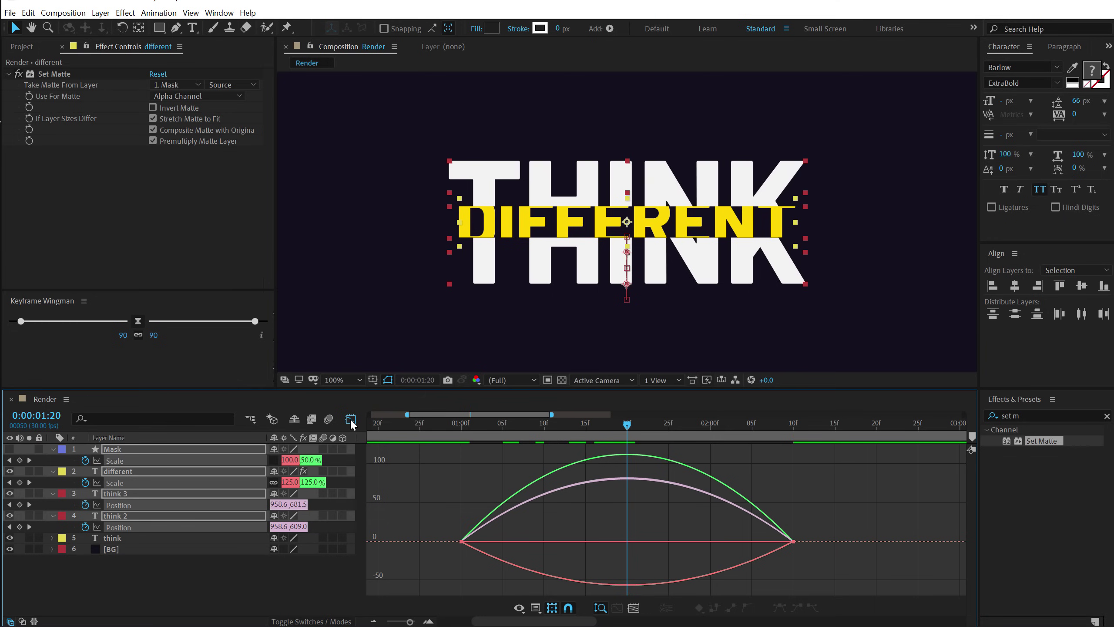
pyautogui.moveTo(838, 514); pyautogui.dragTo(390, 563)
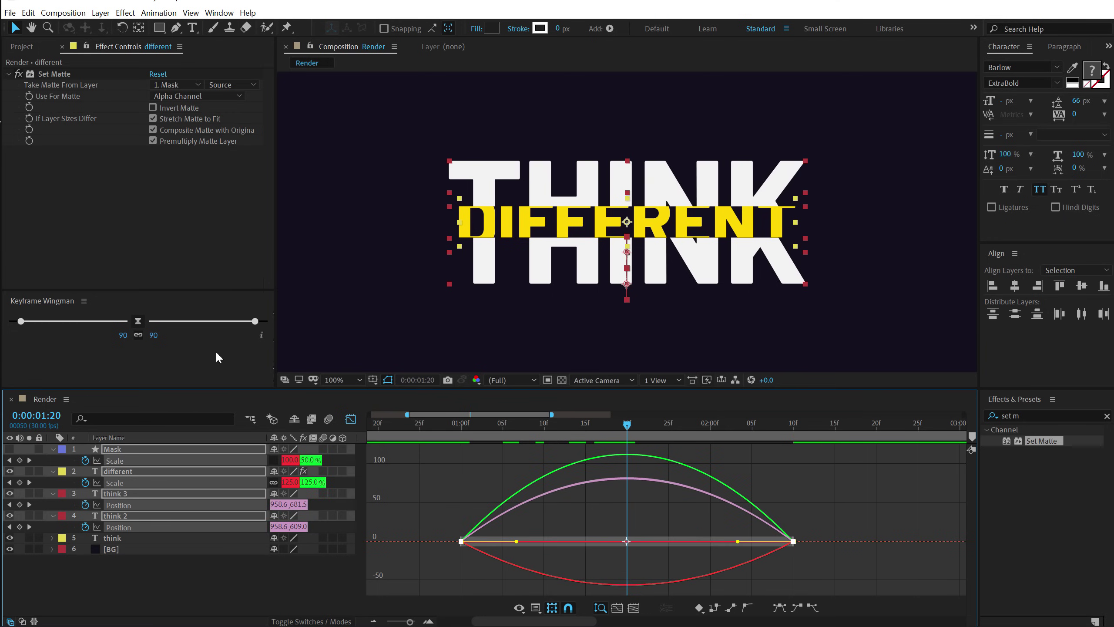
pyautogui.moveTo(252, 323)
pyautogui.mouseDown()
pyautogui.moveTo(198, 332)
pyautogui.moveTo(272, 329)
pyautogui.moveTo(259, 330)
pyautogui.mouseUp()
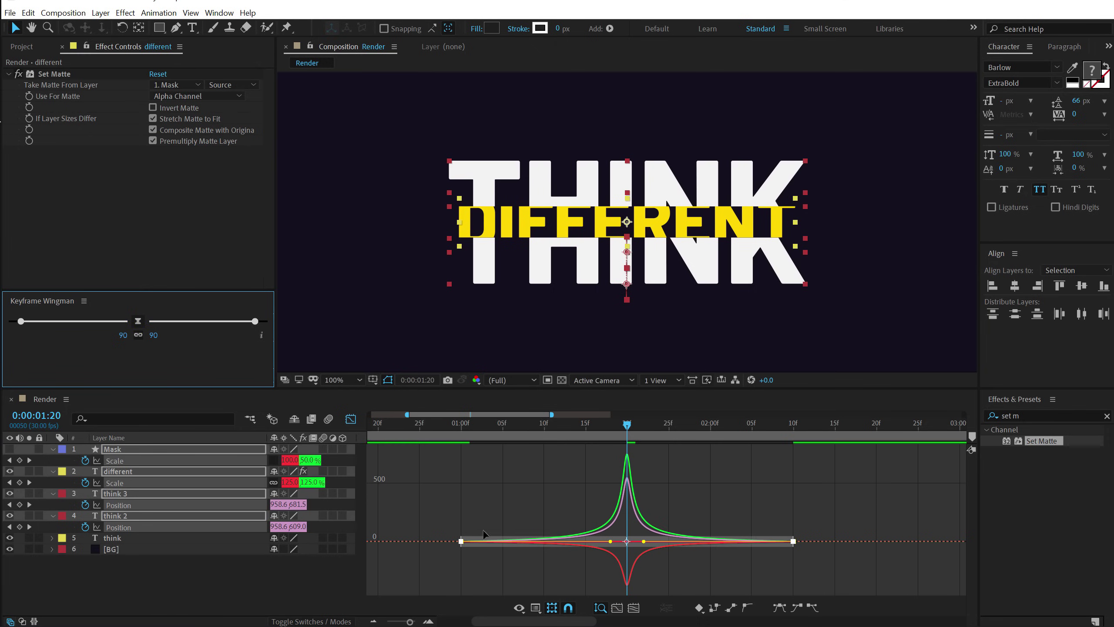
pyautogui.click(454, 586)
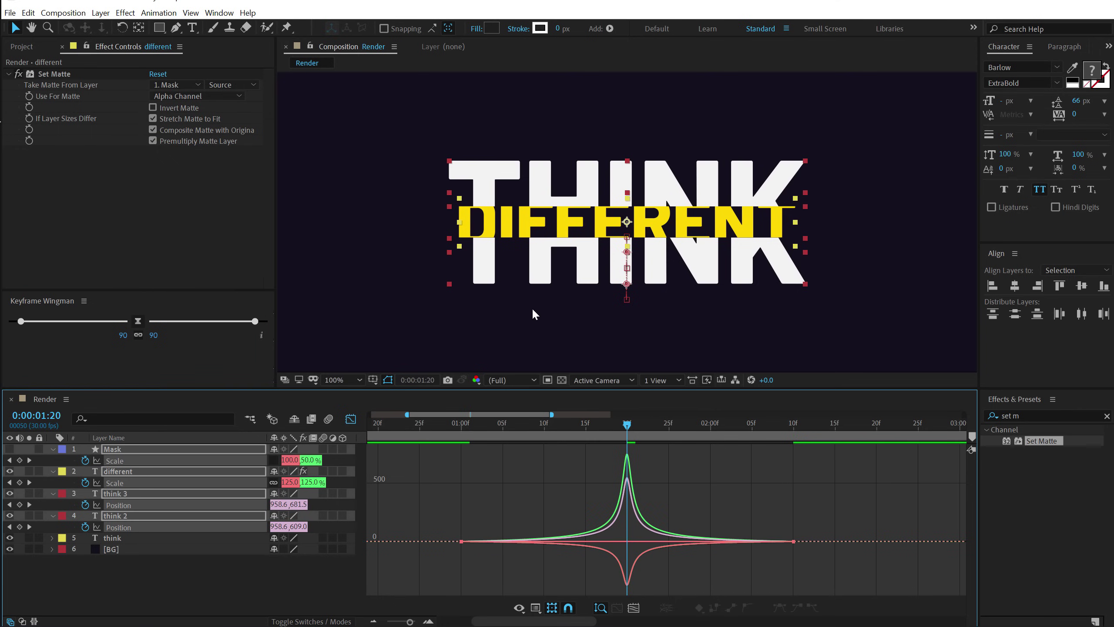
# Step: Preview the complete animation from 0:00:00:00 with the whole frame visible, and inspect the frame at 0:00:02:02
pyautogui.press(',')
pyautogui.press(',')
pyautogui.moveTo(465, 426); pyautogui.dragTo(160, 445)
pyautogui.scroll(-2, 464, 492)
pyautogui.press('space')
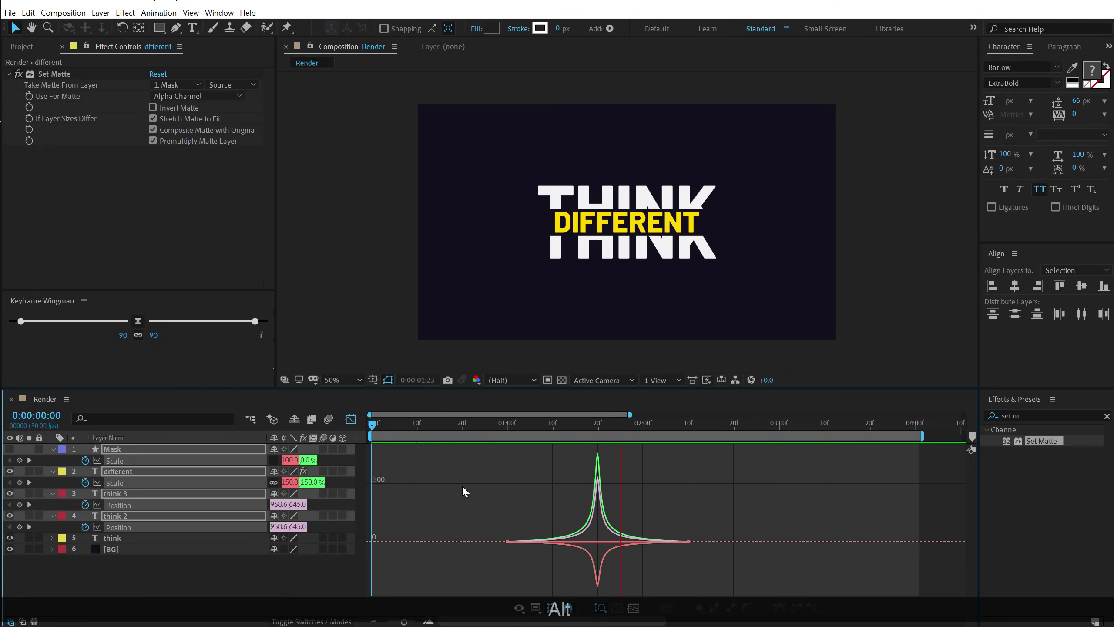
pyautogui.press('space')
pyautogui.click(653, 423)
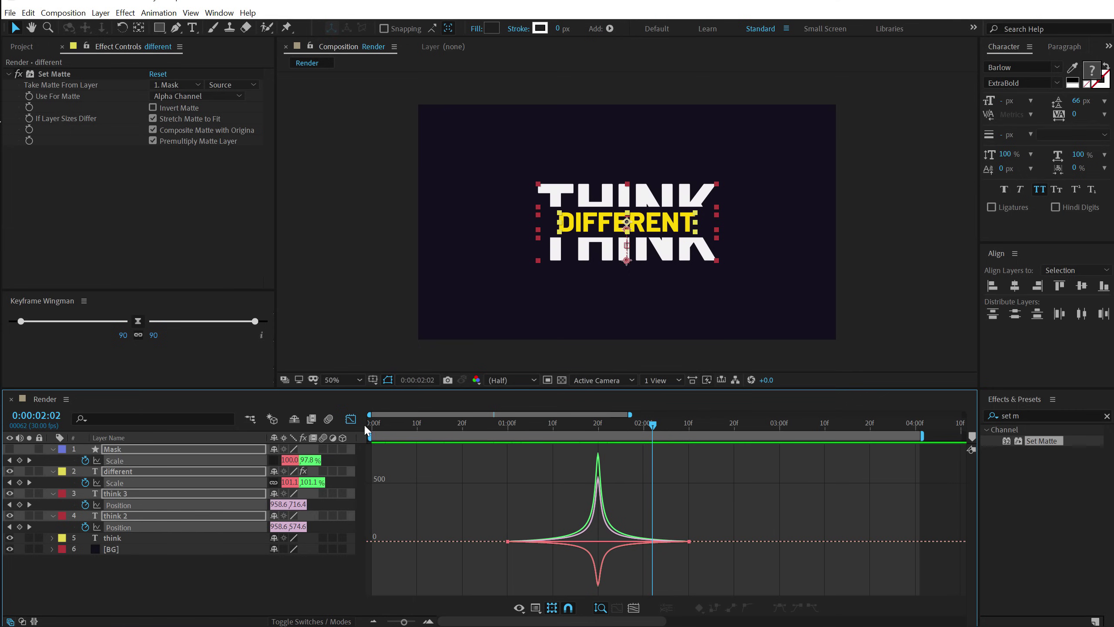
# Step: Close the Graph Editor, collapse all layer properties, and go to 0:00:01:20
pyautogui.click(350, 419)
pyautogui.click(159, 582)
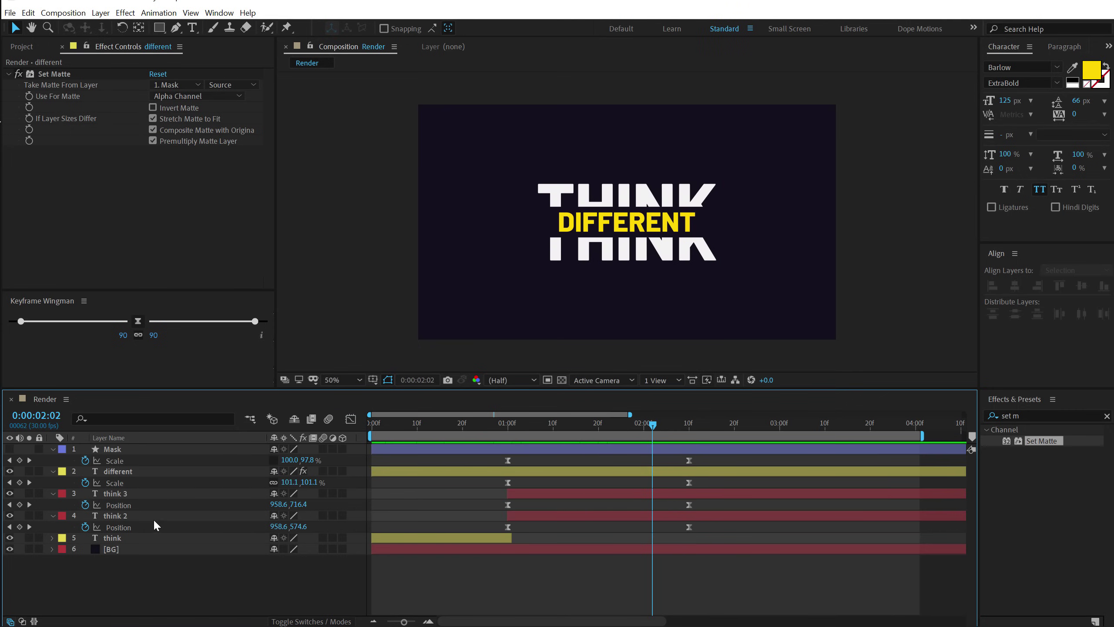
pyautogui.hotkey('ctrl', 'a')
pyautogui.press('u')
pyautogui.click(139, 559)
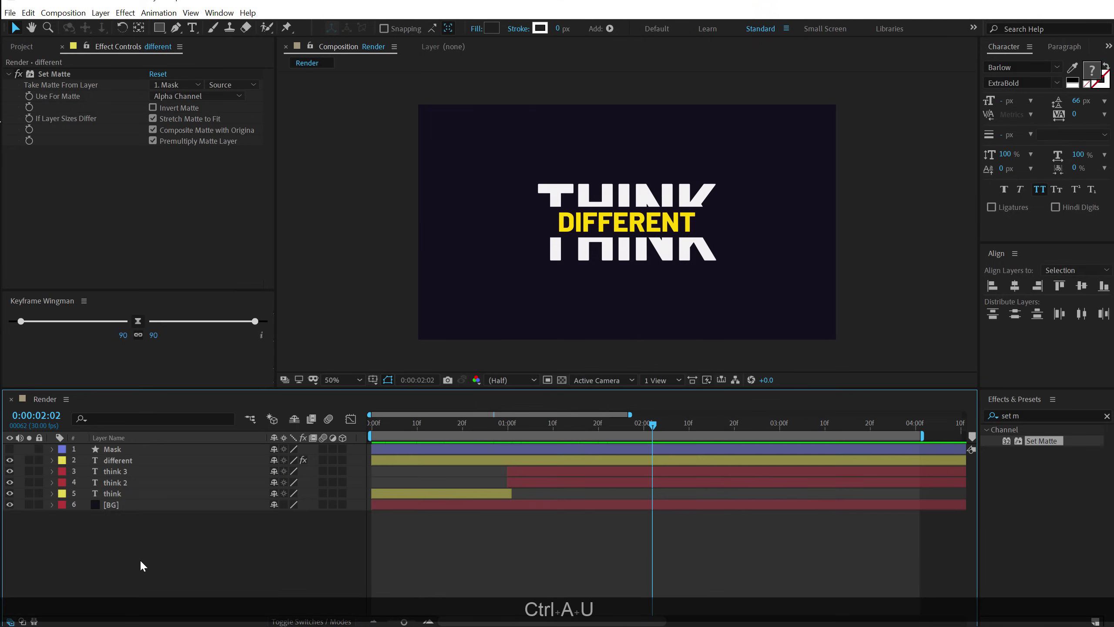
pyautogui.moveTo(605, 424); pyautogui.dragTo(598, 422)
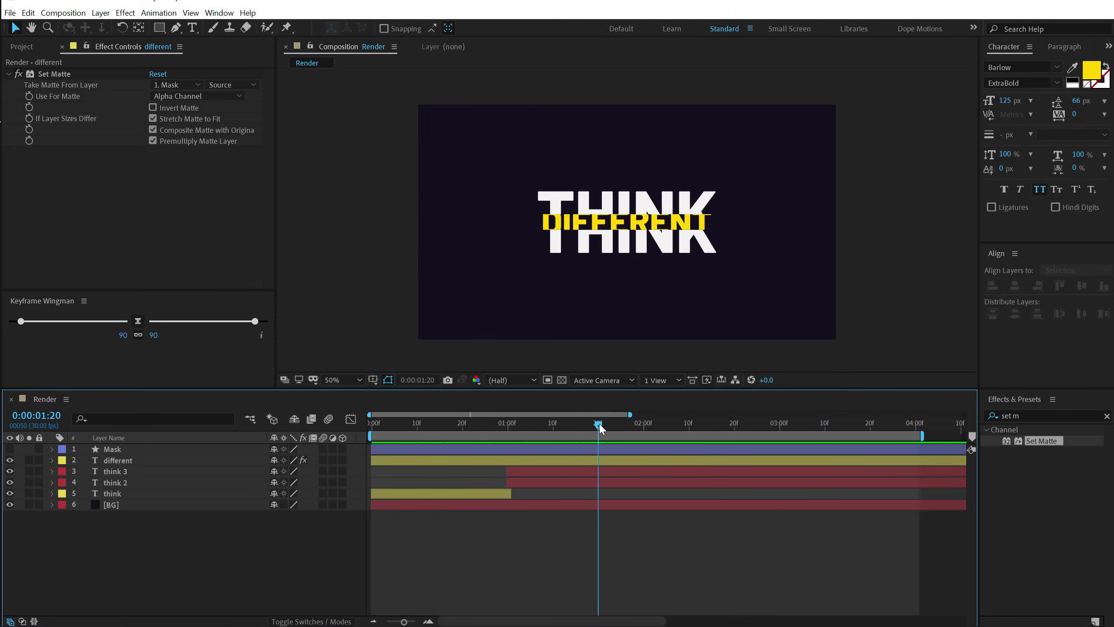
# Step: Add a null object to the Render composition and rename it Zoom
pyautogui.rightClick(140, 552)
pyautogui.moveTo(236, 419)
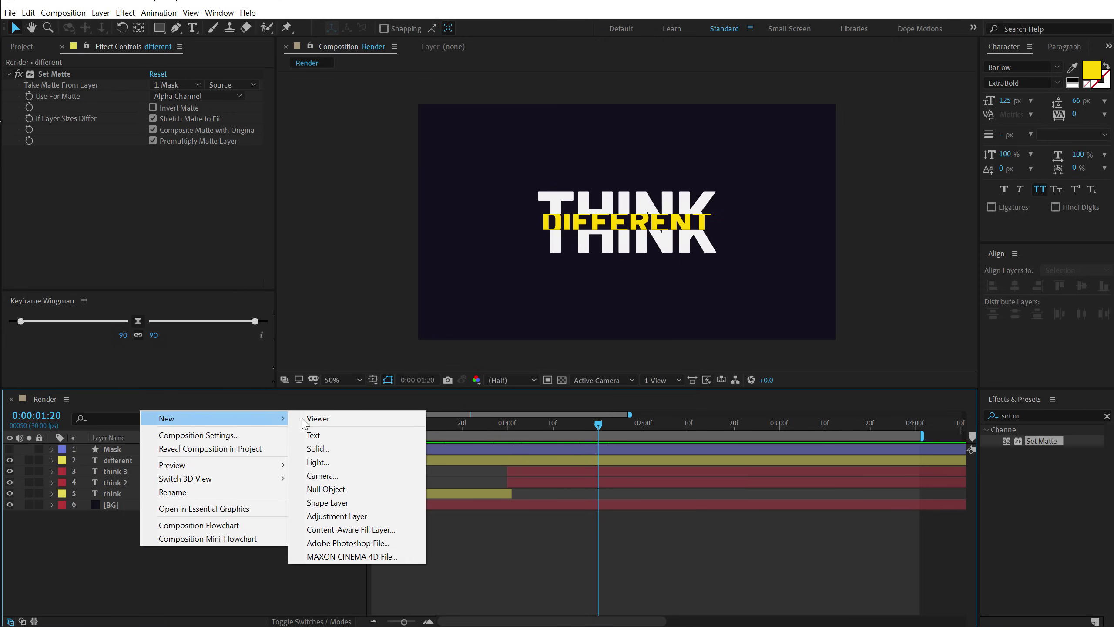
pyautogui.click(331, 487)
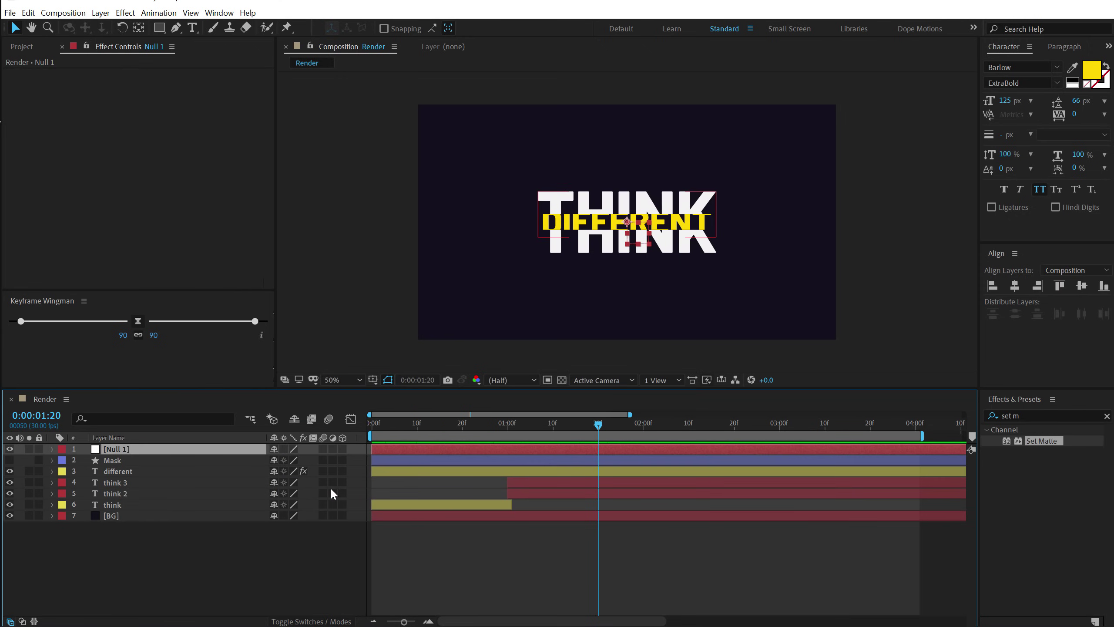
pyautogui.press('Return')
pyautogui.write('Zoom')
pyautogui.press('Return')
# Step: With the title/action-safe guides shown, centre Zoom's anchor point and align the null to the composition's horizontal and vertical centre
pyautogui.press("'")
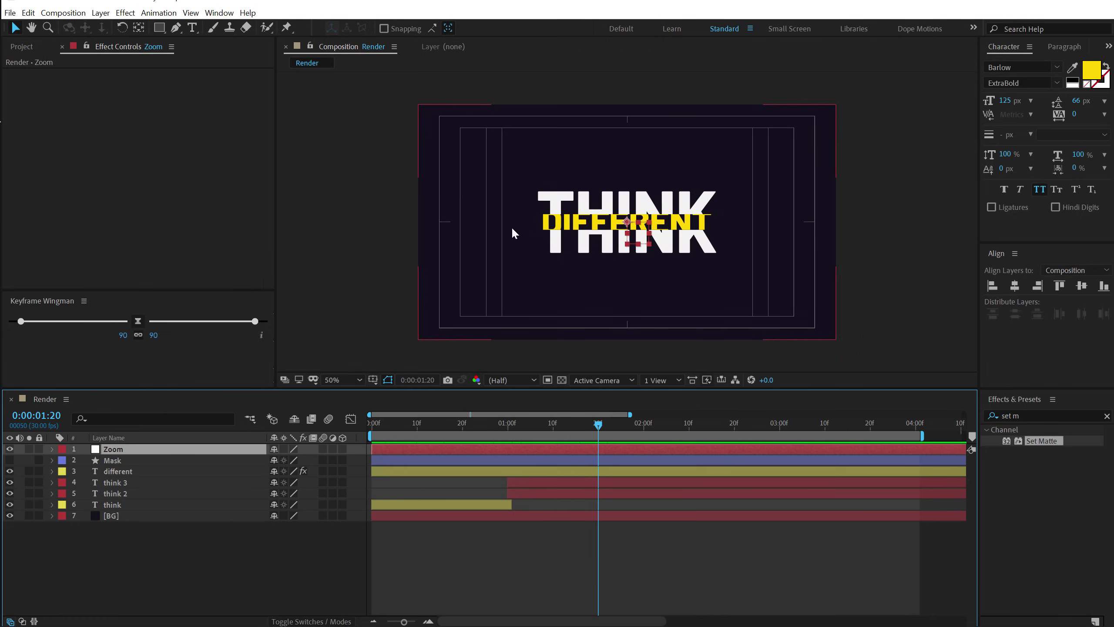
pyautogui.keyDown('ctrl'); pyautogui.doubleClick(139, 35); pyautogui.keyUp('ctrl')
pyautogui.click(14, 27)
pyautogui.click(1014, 286)
pyautogui.click(1082, 286)
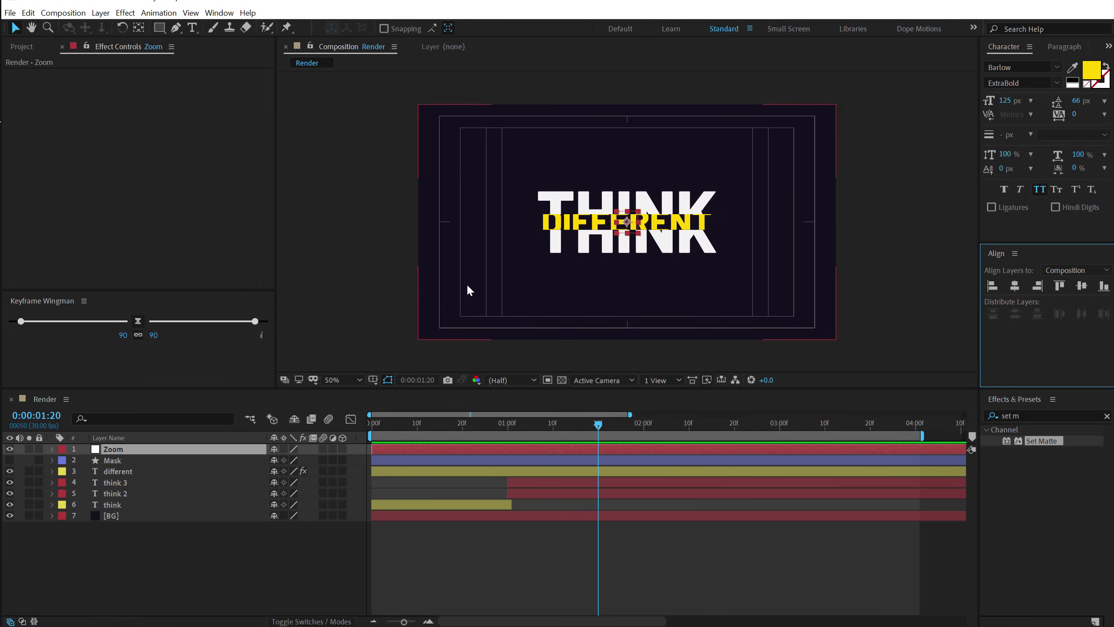
# Step: Show the Parent & Link column and parent Mask, different, think 3, think 2 and think to the Zoom null
pyautogui.click(115, 461)
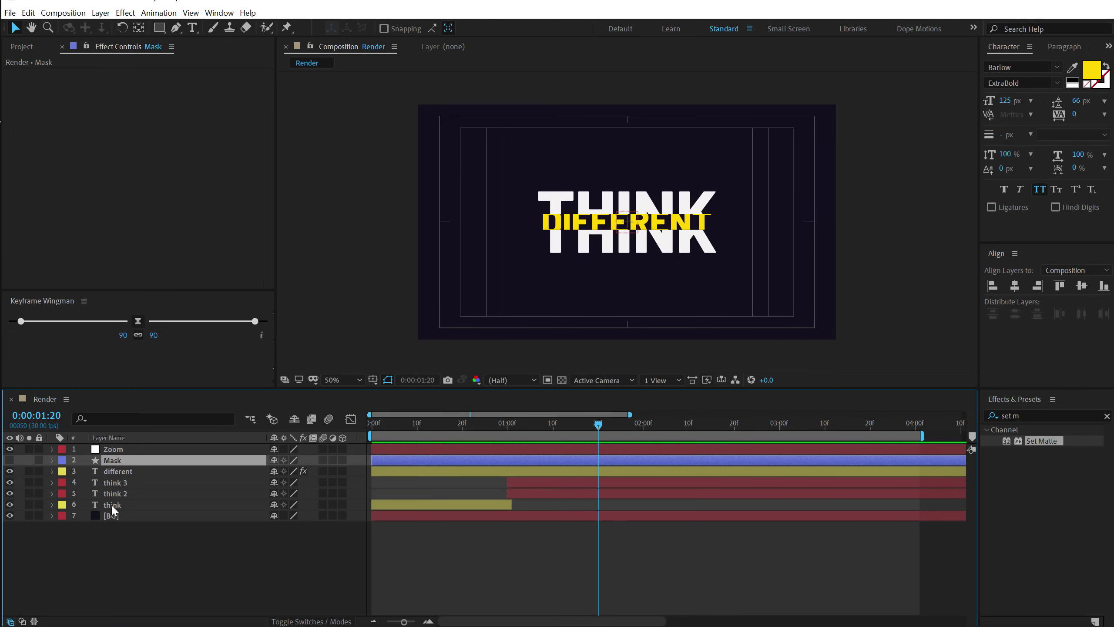
pyautogui.keyDown('shift'); pyautogui.click(111, 505); pyautogui.keyUp('shift')
pyautogui.rightClick(362, 435)
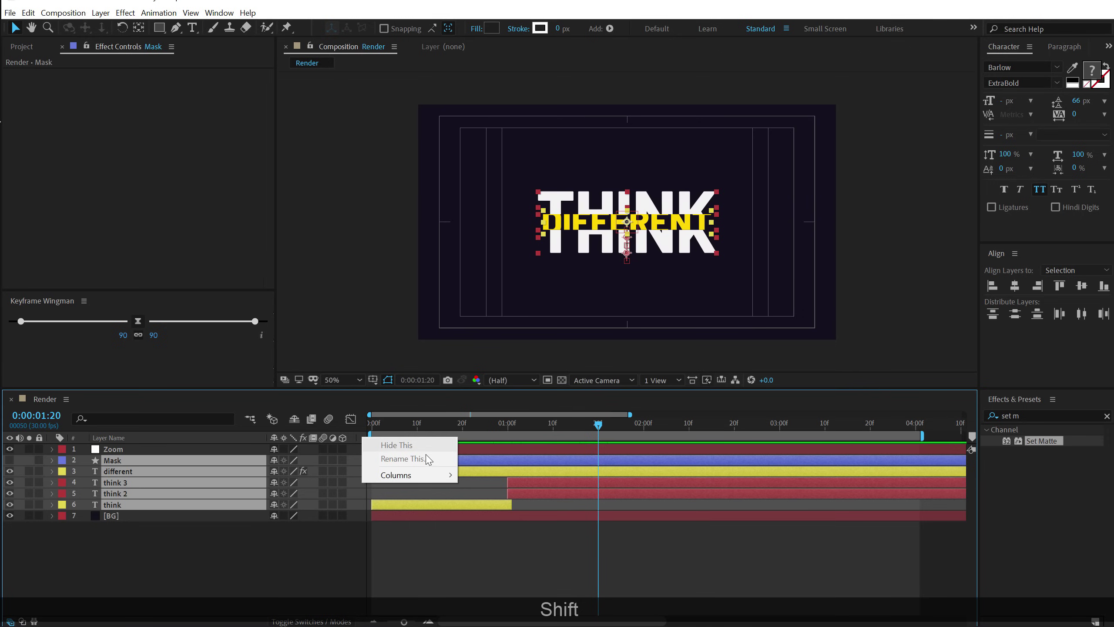
pyautogui.moveTo(438, 474)
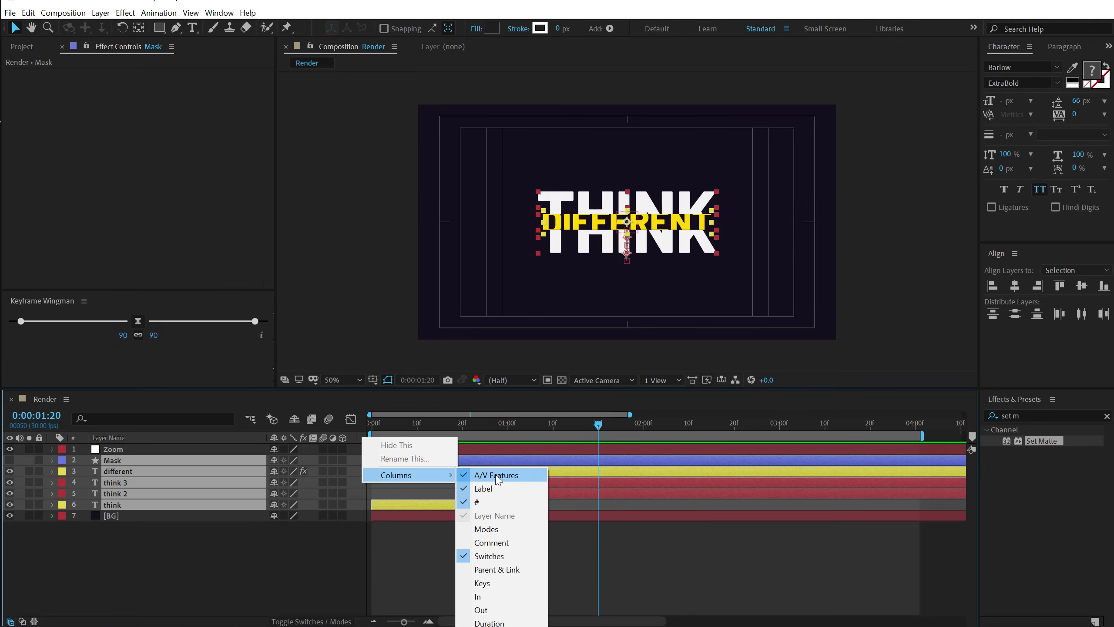
pyautogui.click(500, 569)
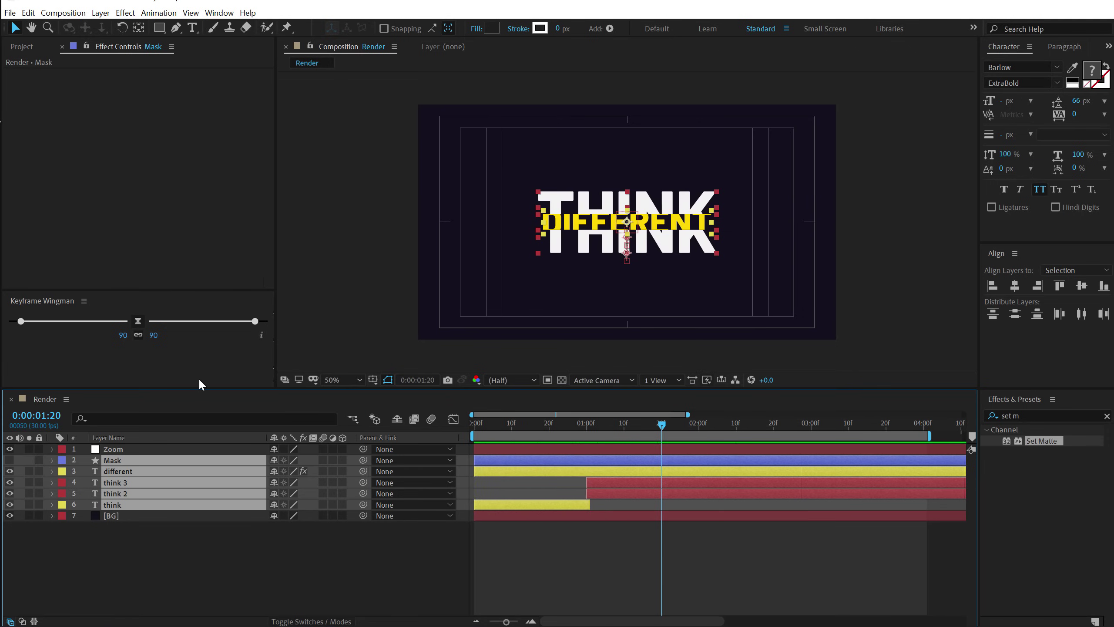
pyautogui.moveTo(363, 460); pyautogui.dragTo(110, 452)
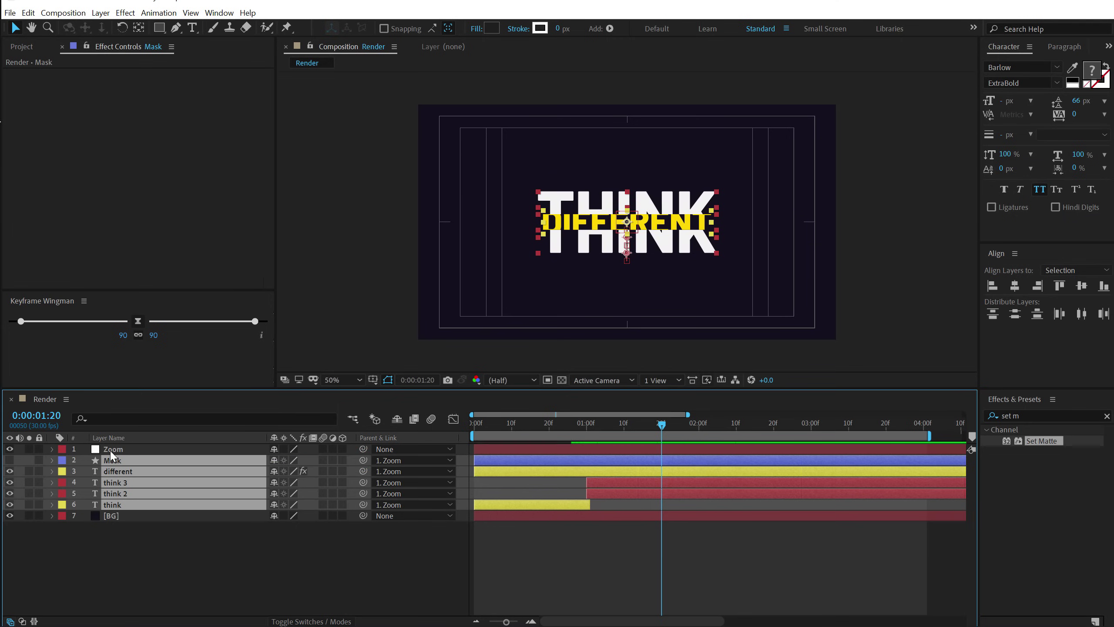
# Step: Hide the Zoom null and keyframe its Scale at 100% at 0:00:01:20 and 90% at 0:00:03:00
pyautogui.click(9, 449)
pyautogui.press('s')
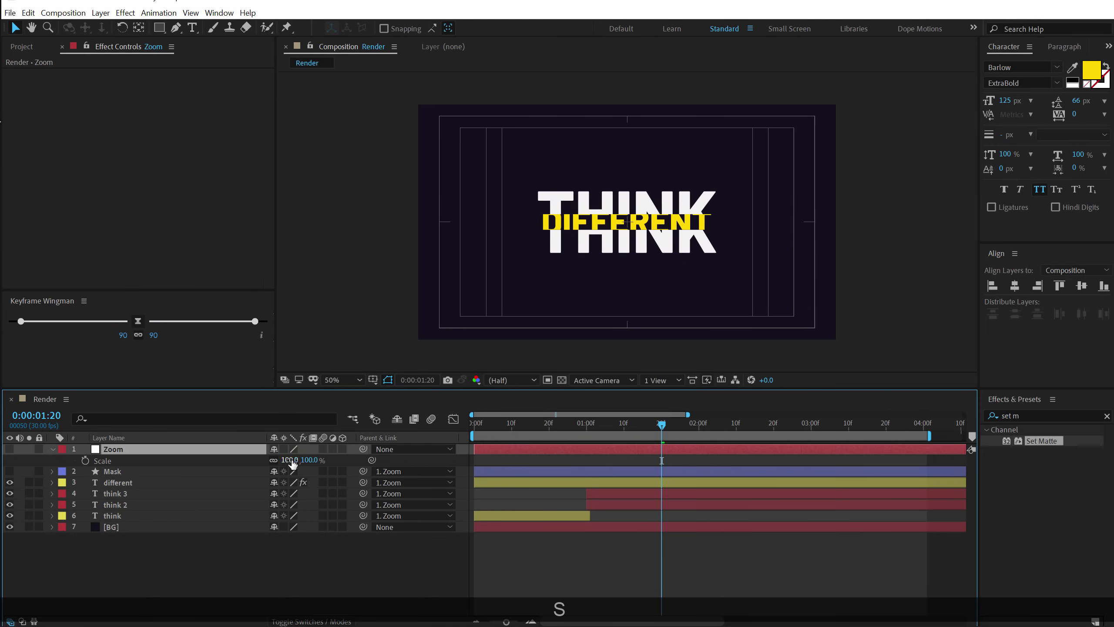
pyautogui.click(85, 460)
pyautogui.moveTo(697, 424); pyautogui.dragTo(810, 440)
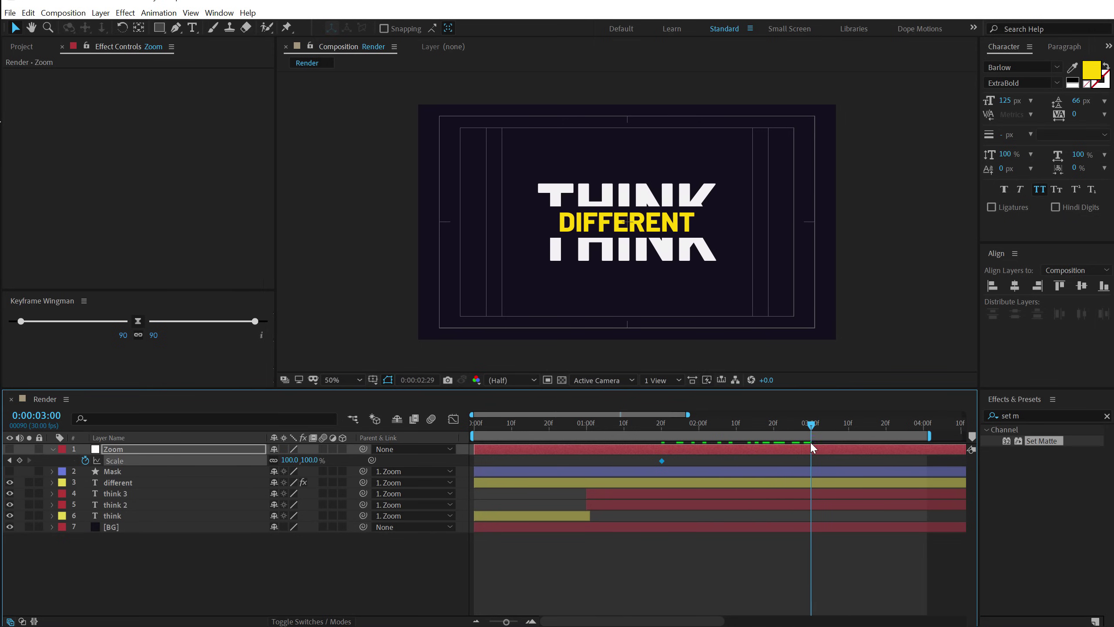
pyautogui.click(310, 460)
pyautogui.write('90')
pyautogui.press('Return')
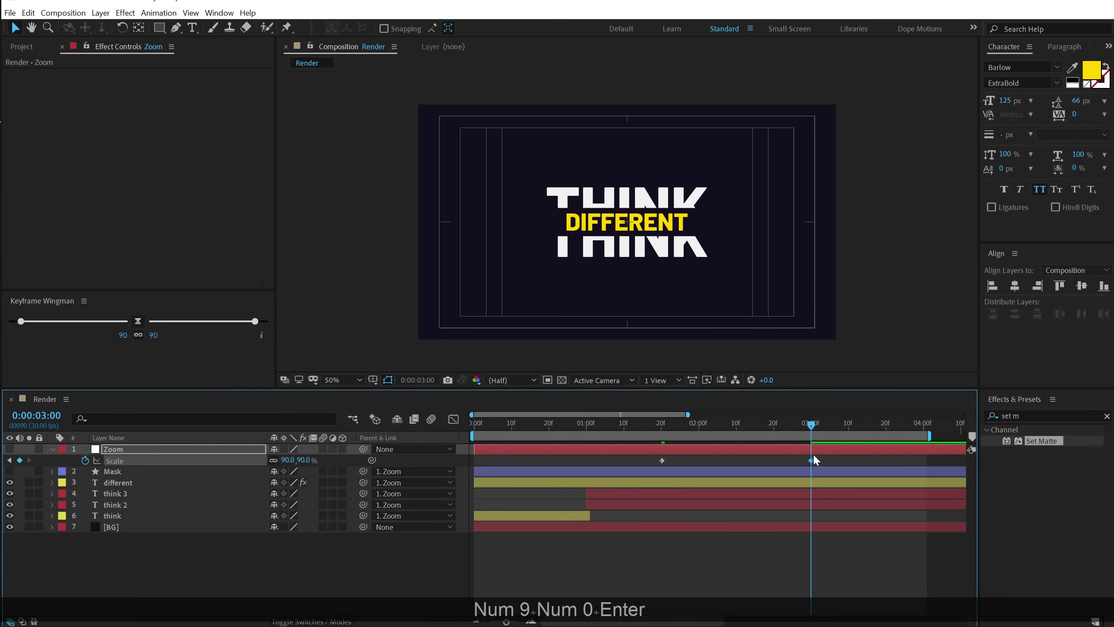
# Step: Ease both Zoom Scale keyframes with Keyframe Wingman at 90 incoming and 90 outgoing influence, and preview from 0:00:01:19
pyautogui.moveTo(822, 460); pyautogui.dragTo(621, 476)
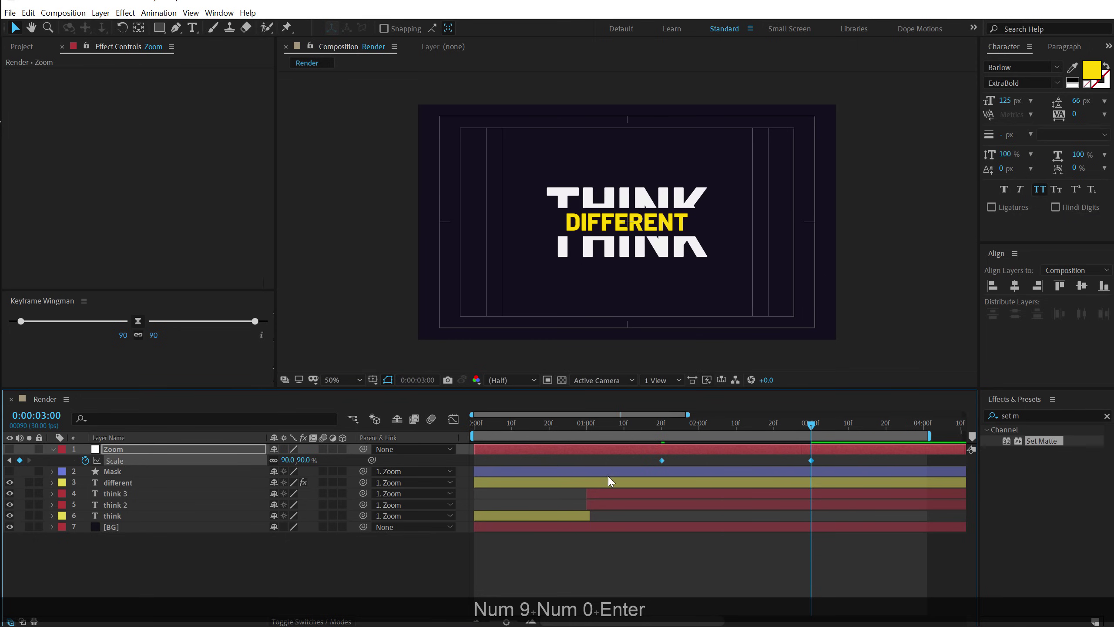
pyautogui.click(137, 322)
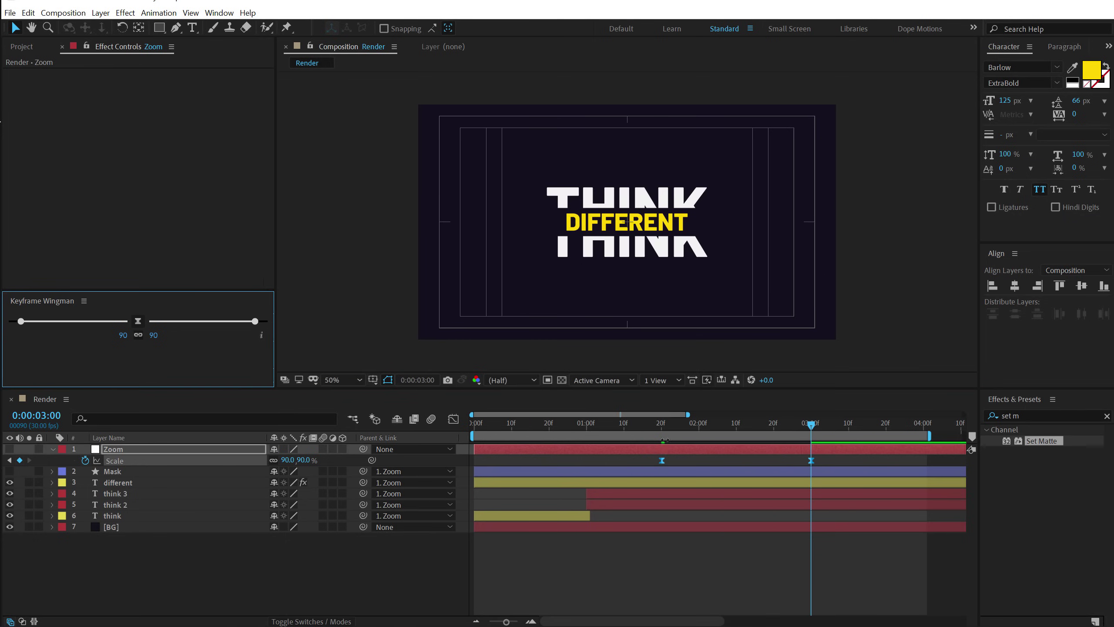
pyautogui.click(658, 421)
pyautogui.press('space')
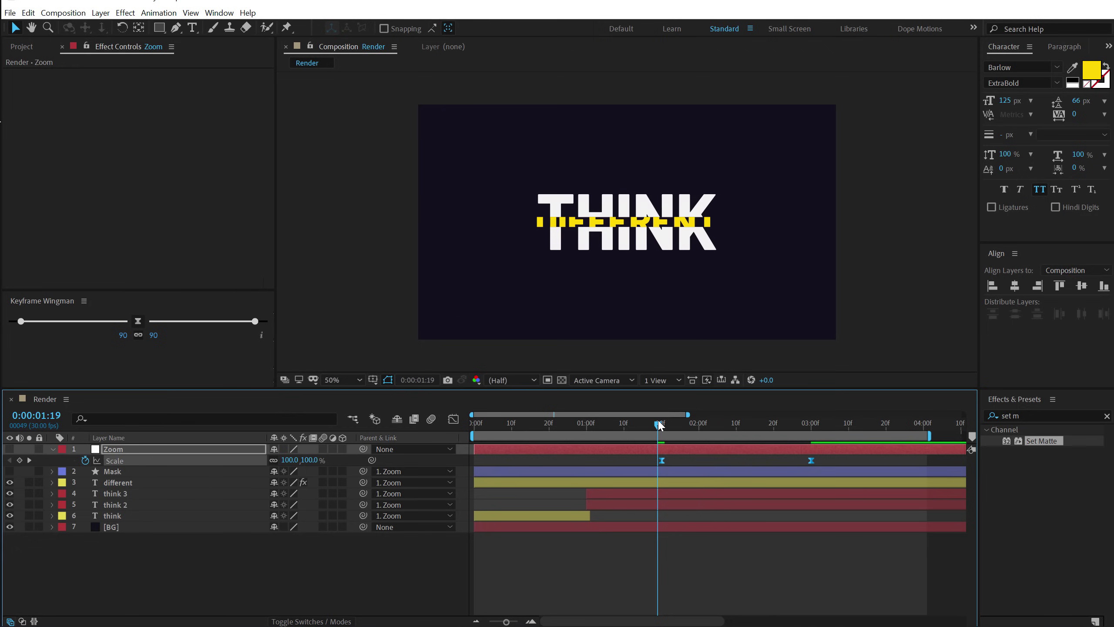